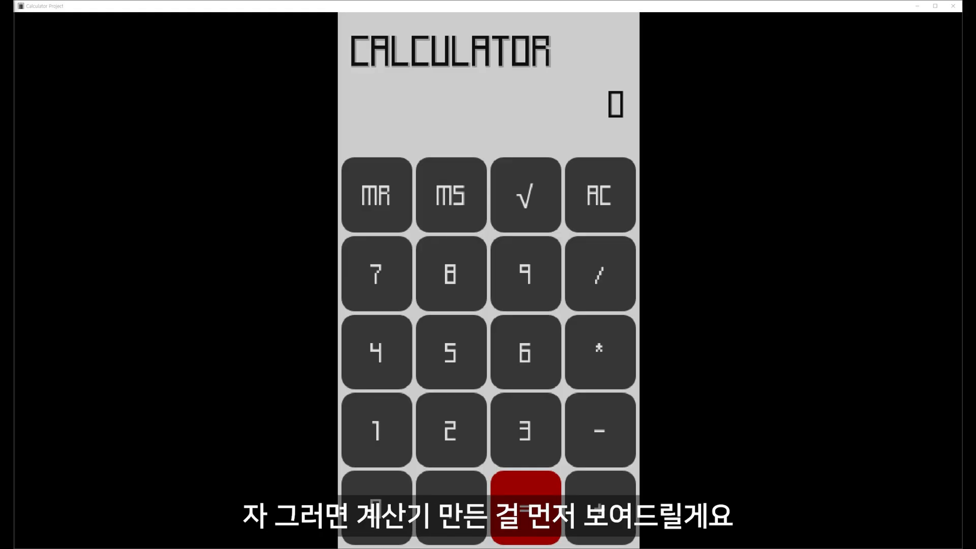
Try the finished calculator's number entry and division, and take the square root twice.
{"action": "left_click", "coordinate": [371, 356]}
{"action": "left_click", "coordinate": [453, 355]}
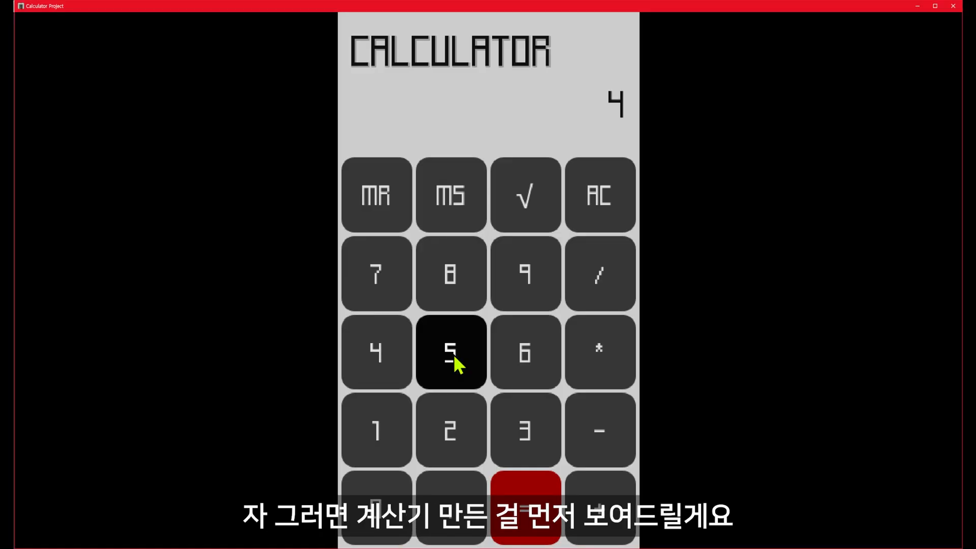
{"action": "left_click", "coordinate": [450, 278]}
{"action": "left_click", "coordinate": [597, 277]}
{"action": "left_click", "coordinate": [532, 367]}
{"action": "left_click", "coordinate": [531, 279]}
{"action": "left_click", "coordinate": [540, 190]}
{"action": "left_click", "coordinate": [534, 193]}
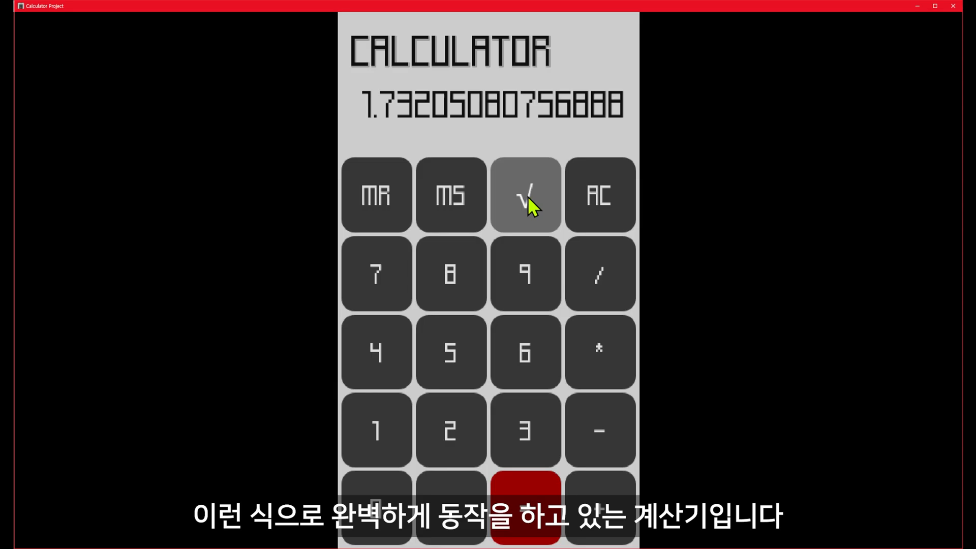
Clear the finished calculator and calculate the square root of 2.
{"action": "left_click", "coordinate": [593, 199]}
{"action": "left_click", "coordinate": [450, 428]}
{"action": "left_click", "coordinate": [541, 211]}
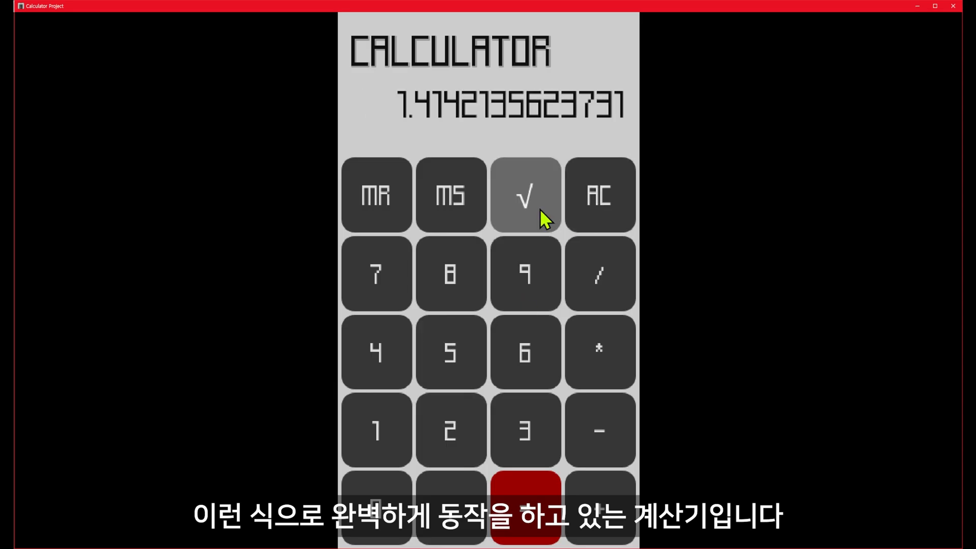
Test the calculator's memory by storing 7 and adding the recalled value to 8, and close the running project.
{"action": "left_click", "coordinate": [616, 201]}
{"action": "left_click", "coordinate": [399, 256]}
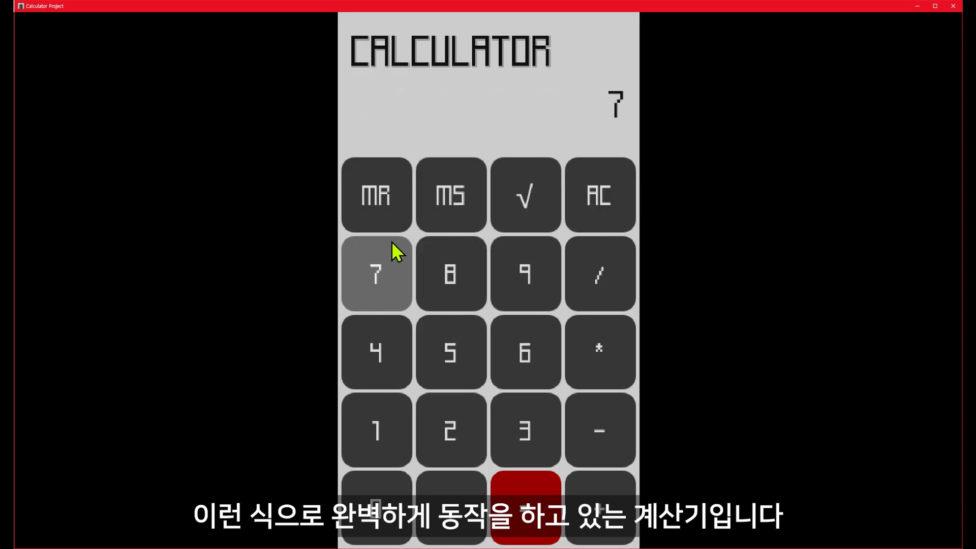
{"action": "left_click", "coordinate": [450, 197]}
{"action": "left_click", "coordinate": [599, 198]}
{"action": "left_click", "coordinate": [459, 285]}
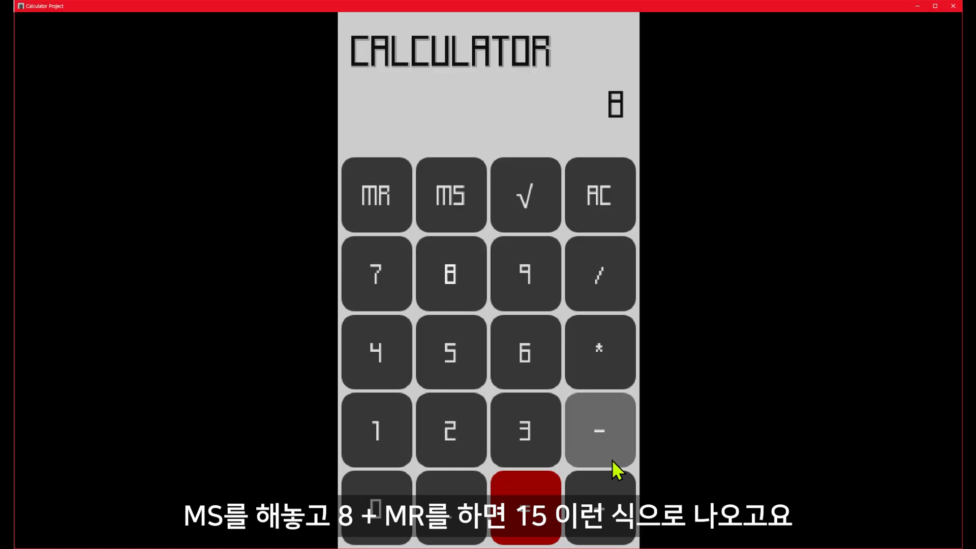
{"action": "left_click", "coordinate": [599, 490]}
{"action": "left_click", "coordinate": [385, 201]}
{"action": "left_click", "coordinate": [495, 488]}
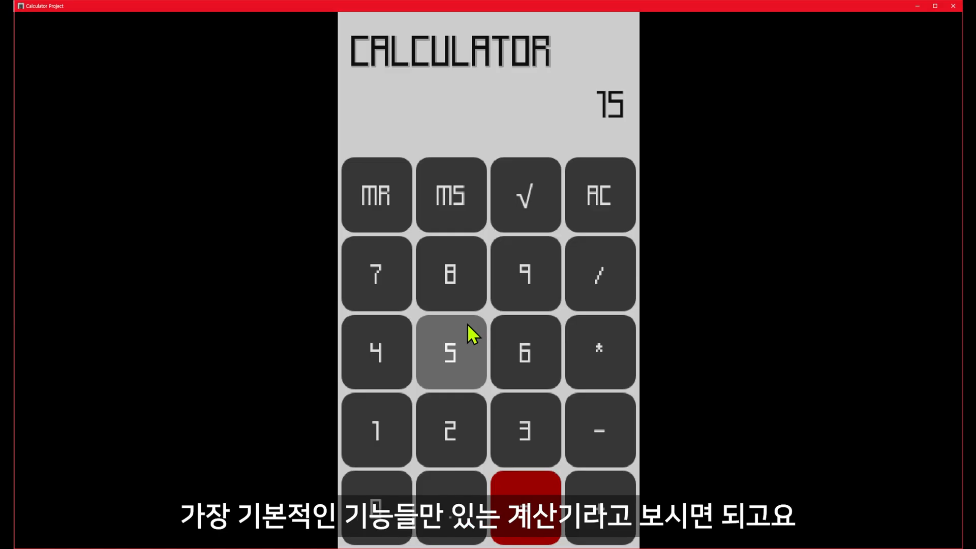
{"action": "left_click", "coordinate": [953, 6]}
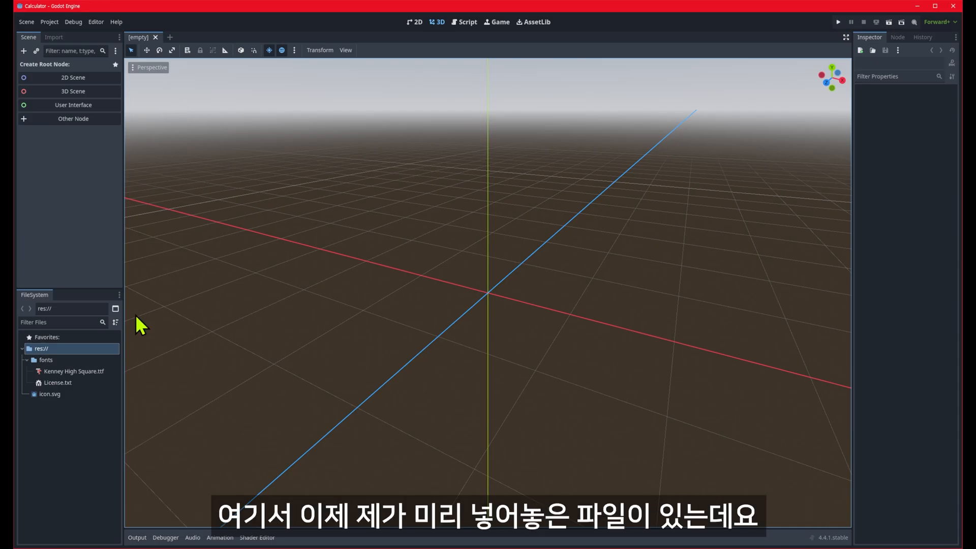
Create a new scene with a 2D root node named Main.
{"action": "left_click", "coordinate": [91, 360]}
{"action": "left_click", "coordinate": [82, 374]}
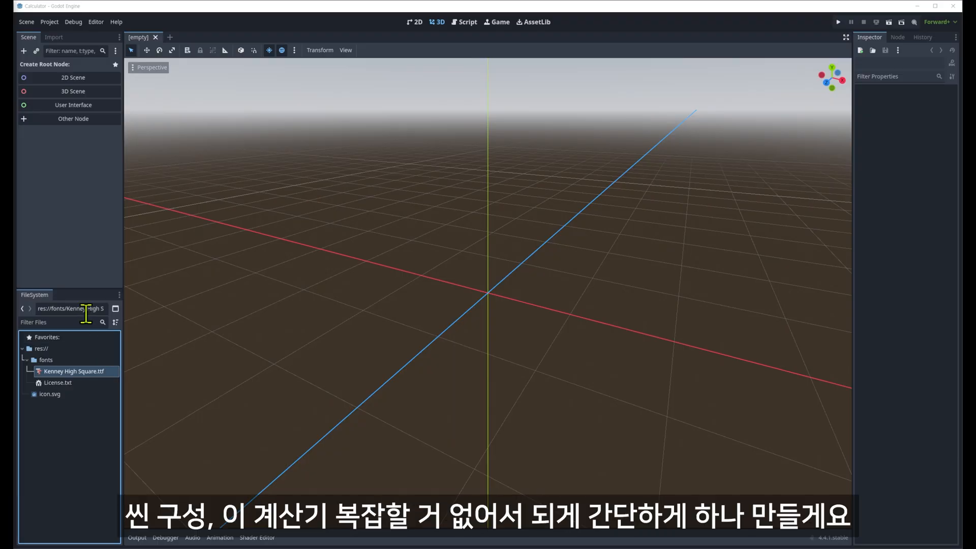
{"action": "left_click", "coordinate": [74, 77]}
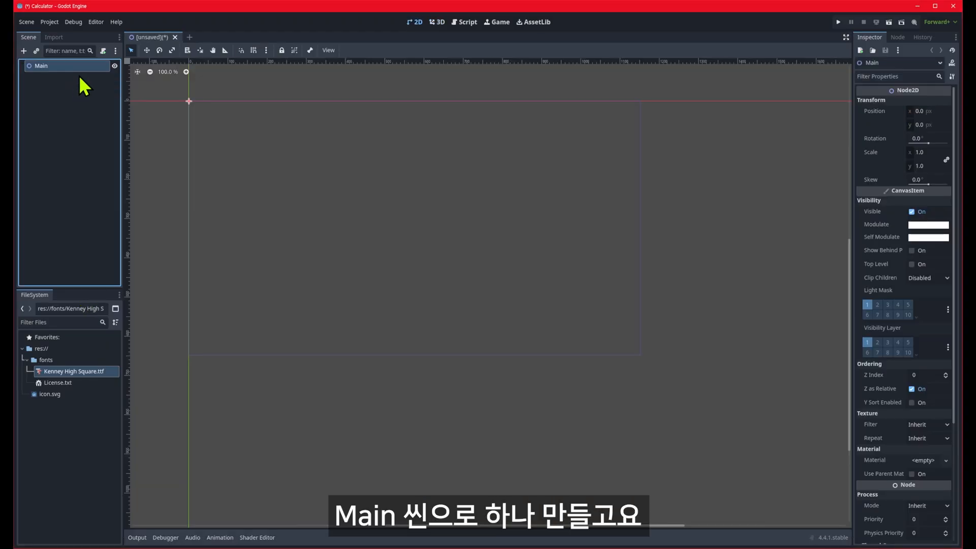
Create a folder named scenes directly under res:// in the project.
{"action": "left_click", "coordinate": [47, 349]}
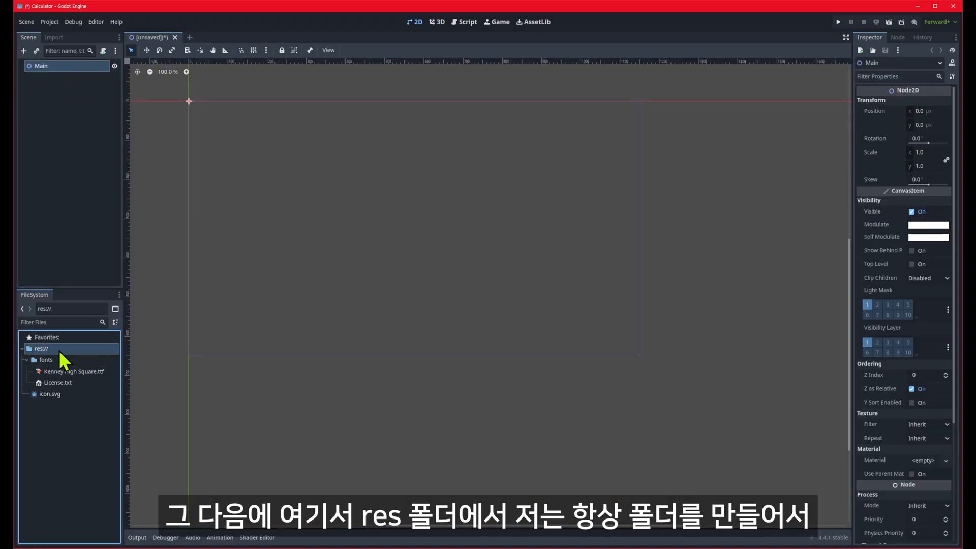
{"action": "right_click", "coordinate": [59, 350]}
{"action": "mouse_move", "coordinate": [81, 354]}
{"action": "left_click", "coordinate": [175, 353]}
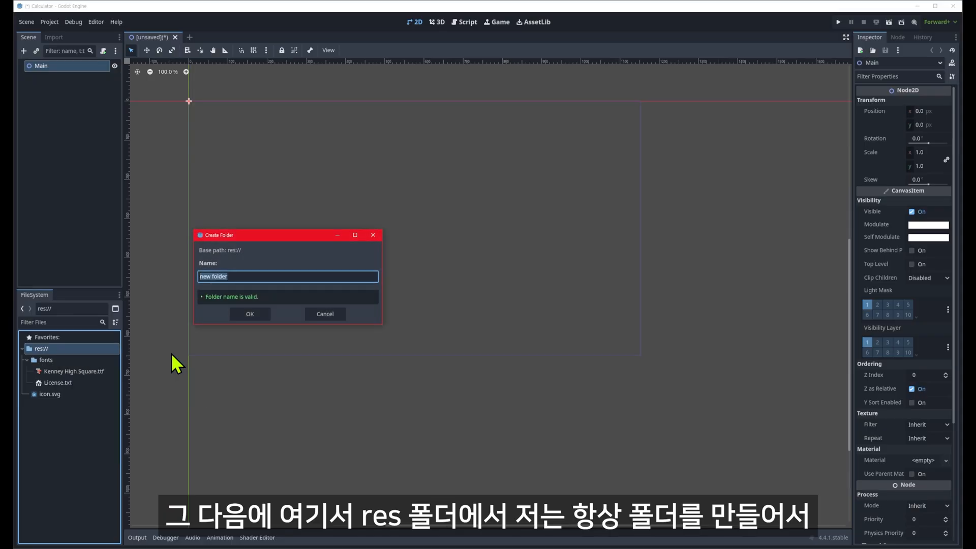
{"action": "type", "text": "scenesa"}
{"action": "key", "text": "Return"}
{"action": "left_click", "coordinate": [65, 394]}
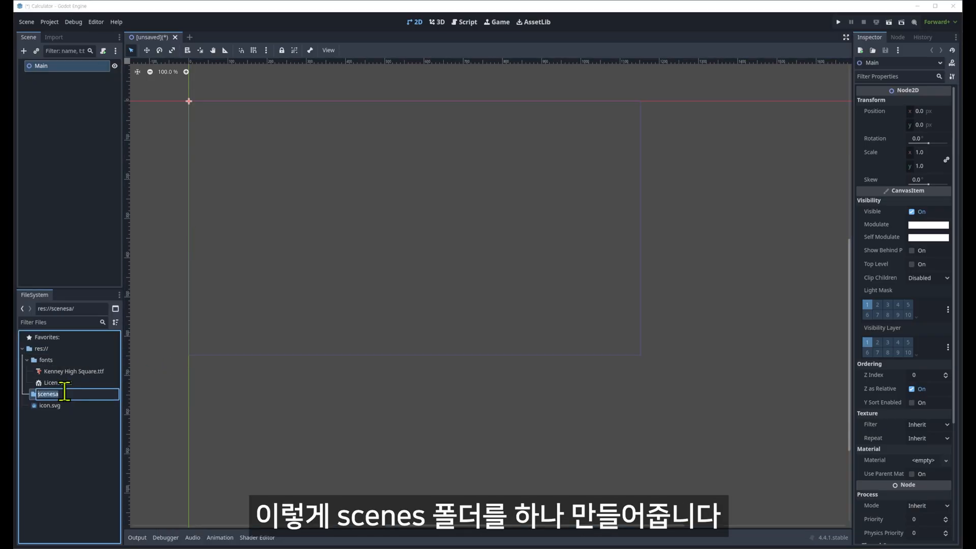
{"action": "type", "text": "scenes"}
{"action": "key", "text": "Return"}
Create a subfolder named main inside the scenes folder.
{"action": "right_click", "coordinate": [64, 391]}
{"action": "mouse_move", "coordinate": [102, 383]}
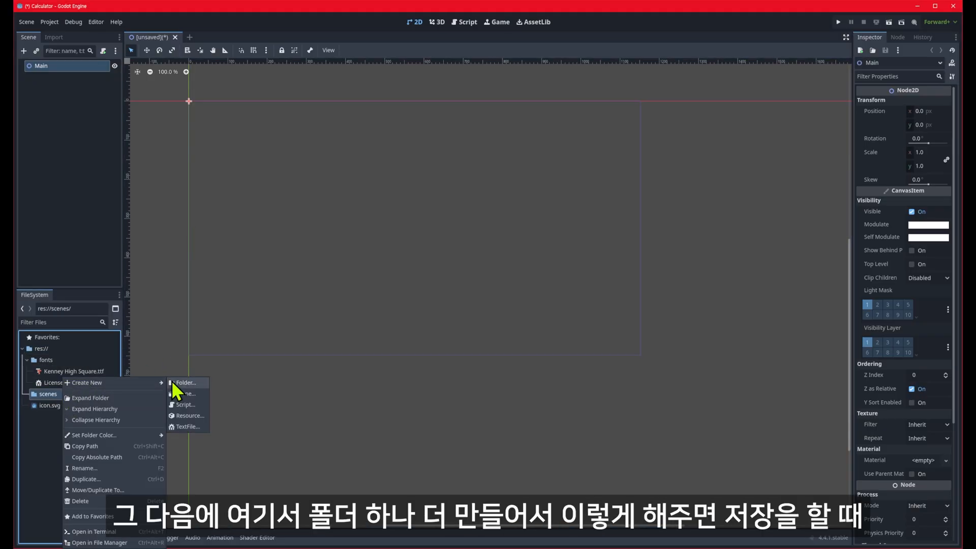
{"action": "left_click", "coordinate": [176, 382]}
{"action": "type", "text": "main"}
{"action": "key", "text": "Return"}
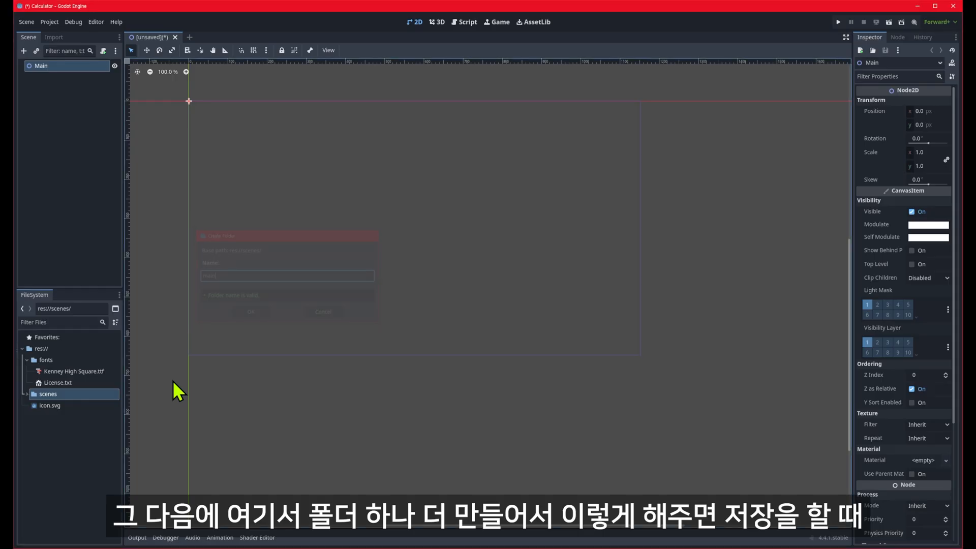
Save the Main scene as main.tscn in res://scenes/main and expand the folders to show the saved file.
{"action": "left_click", "coordinate": [65, 193]}
{"action": "key", "text": "ctrl+s"}
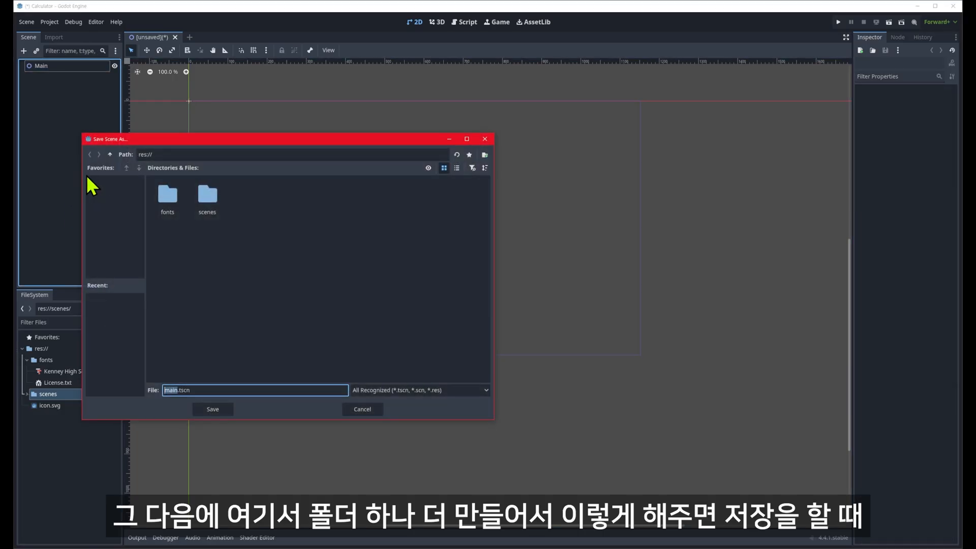
{"action": "double_click", "coordinate": [205, 198]}
{"action": "left_click", "coordinate": [175, 214]}
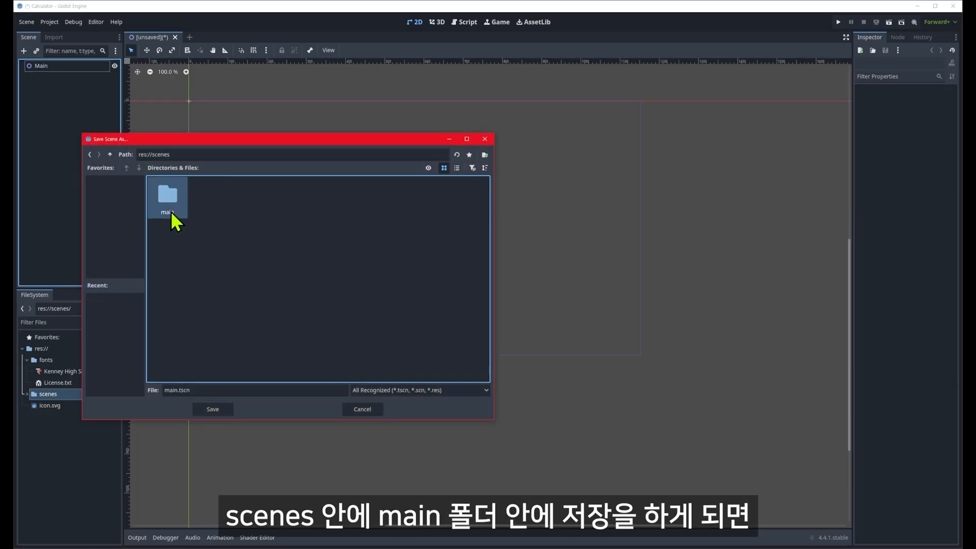
{"action": "double_click", "coordinate": [170, 211]}
{"action": "left_click", "coordinate": [220, 409]}
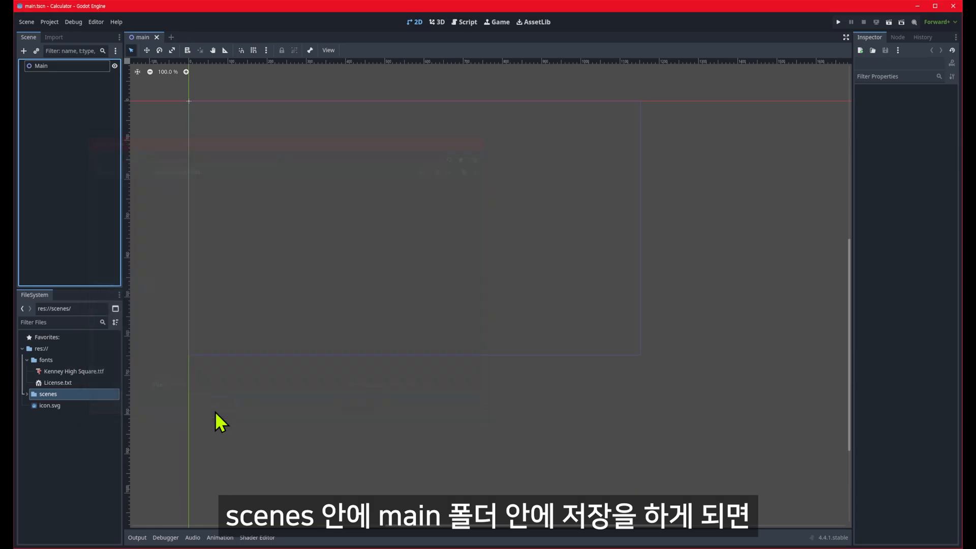
{"action": "left_click", "coordinate": [27, 394]}
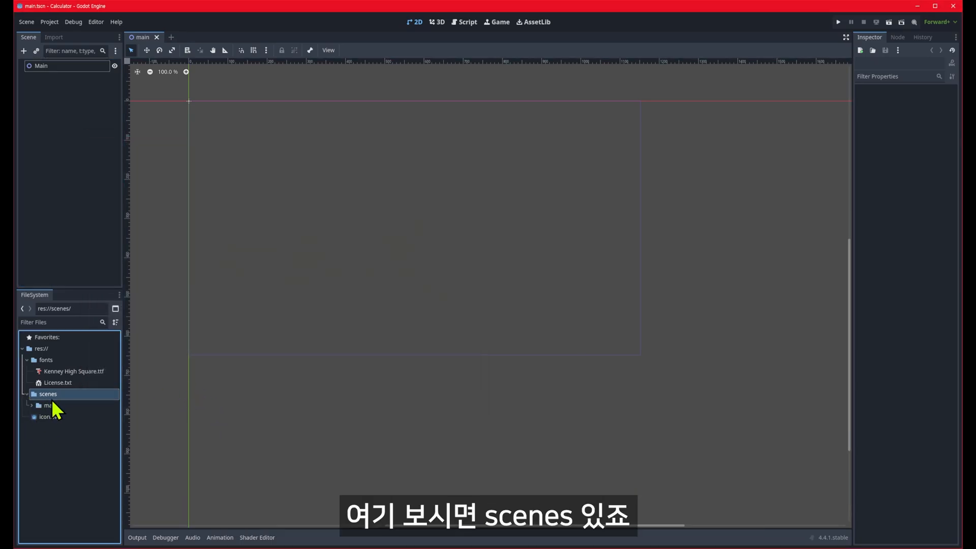
{"action": "left_click", "coordinate": [32, 406]}
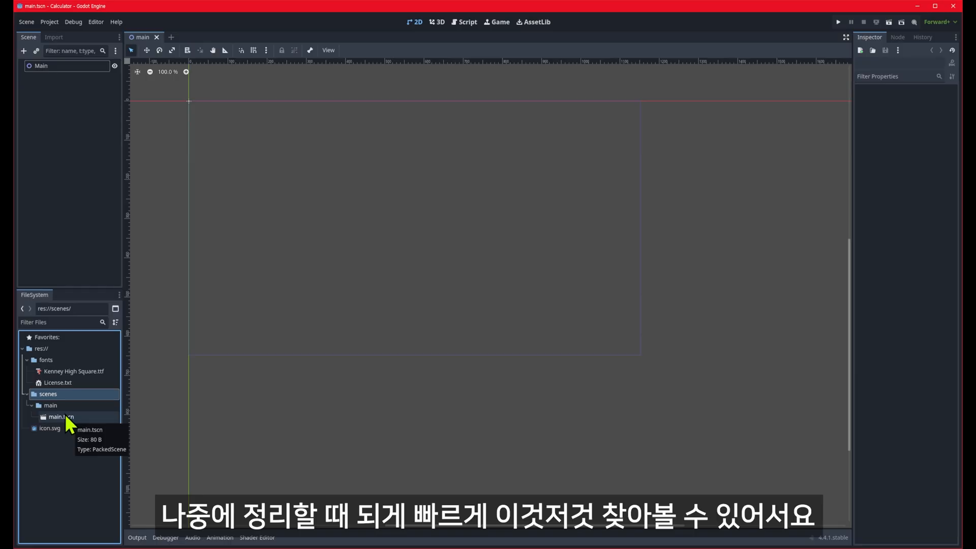
Create a second scene with a 2D root node named Calculator and copy the node's name.
{"action": "left_click", "coordinate": [171, 38]}
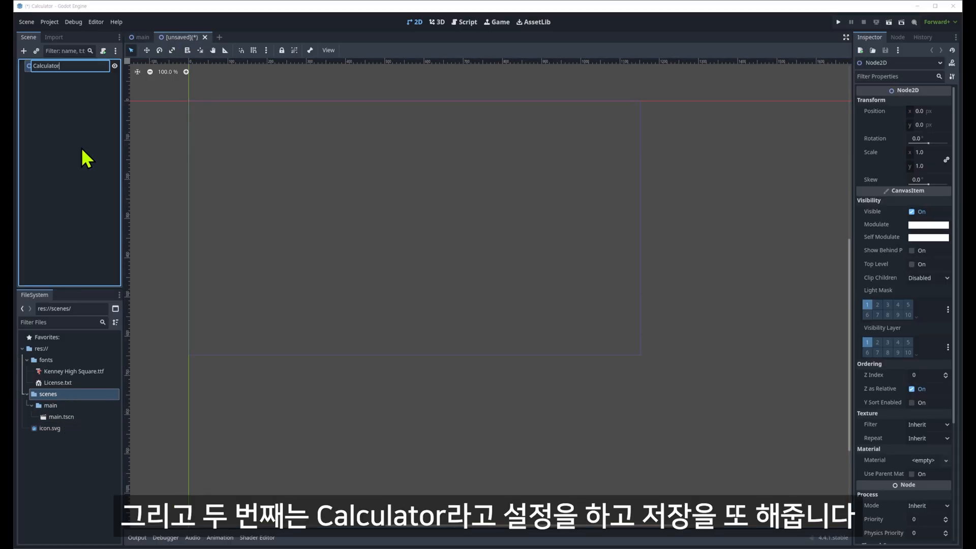
{"action": "key", "text": "Return"}
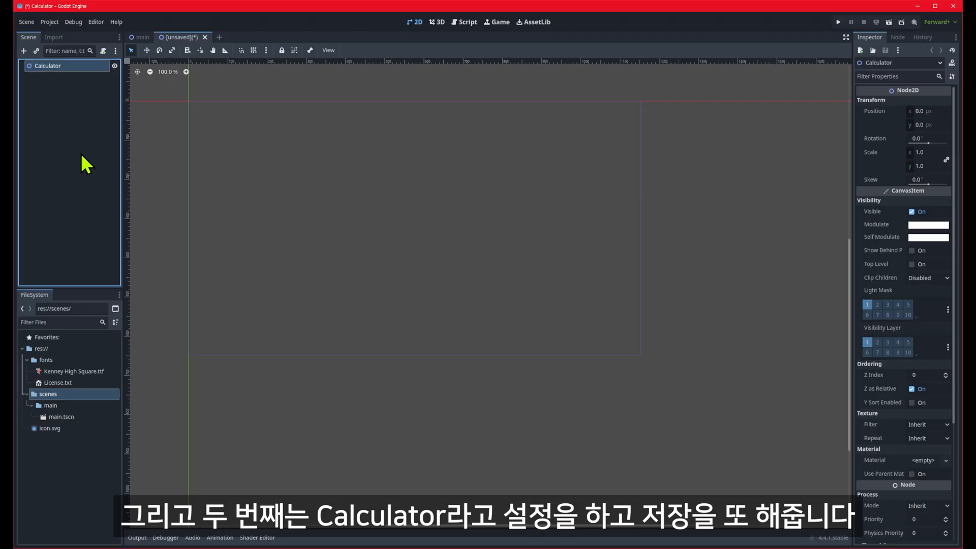
{"action": "key", "text": "ctrl+s"}
{"action": "key", "text": "Escape"}
{"action": "key", "text": "F2"}
{"action": "key", "text": "ctrl+c"}
{"action": "key", "text": "Return"}
Save the scene as calculator.tscn in a new folder named calculator inside res://scenes.
{"action": "key", "text": "ctrl+s"}
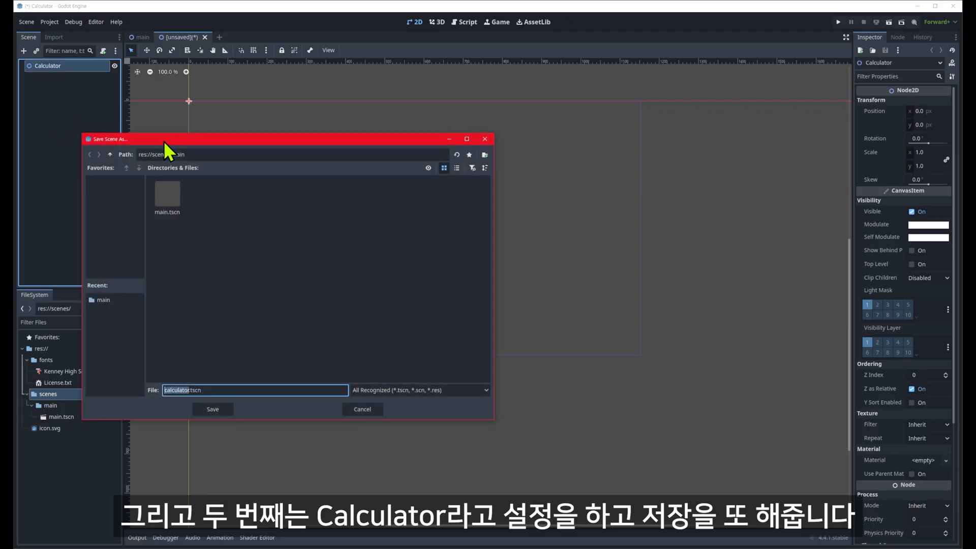
{"action": "left_click", "coordinate": [110, 154]}
{"action": "left_click", "coordinate": [111, 155]}
{"action": "double_click", "coordinate": [197, 197]}
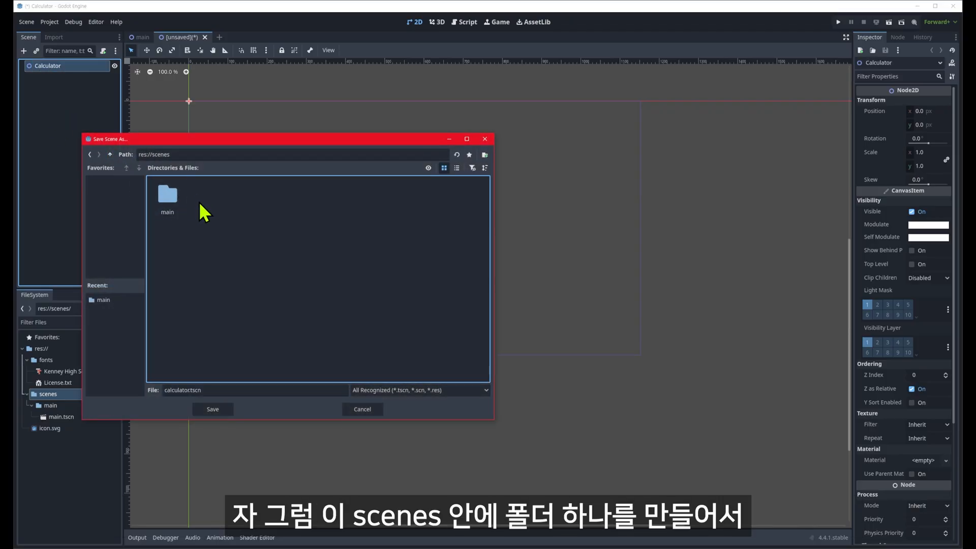
{"action": "right_click", "coordinate": [199, 202]}
{"action": "left_click", "coordinate": [218, 206]}
{"action": "key", "text": "ctrl+v"}
{"action": "key", "text": "Home"}
{"action": "type", "text": "c"}
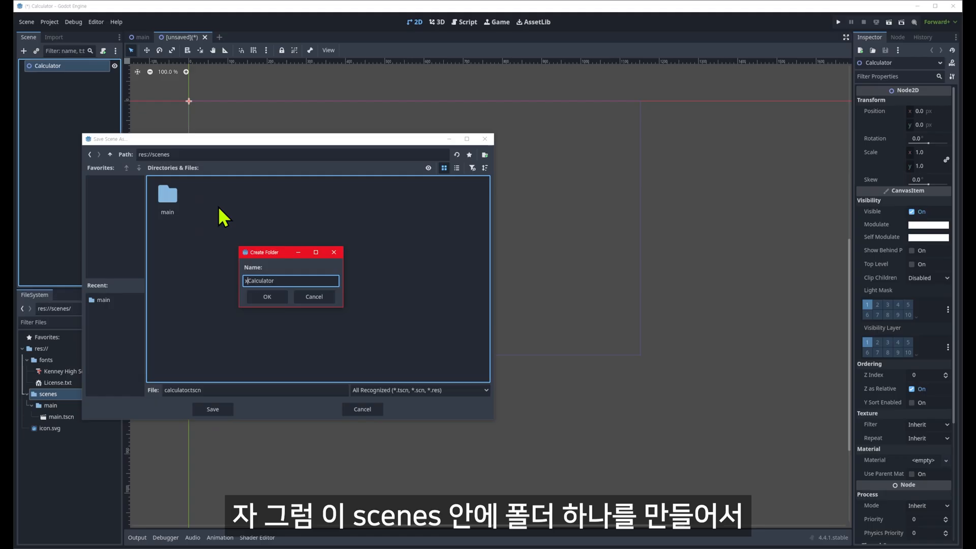
{"action": "key", "text": "Delete"}
{"action": "key", "text": "Return"}
{"action": "left_click", "coordinate": [212, 409]}
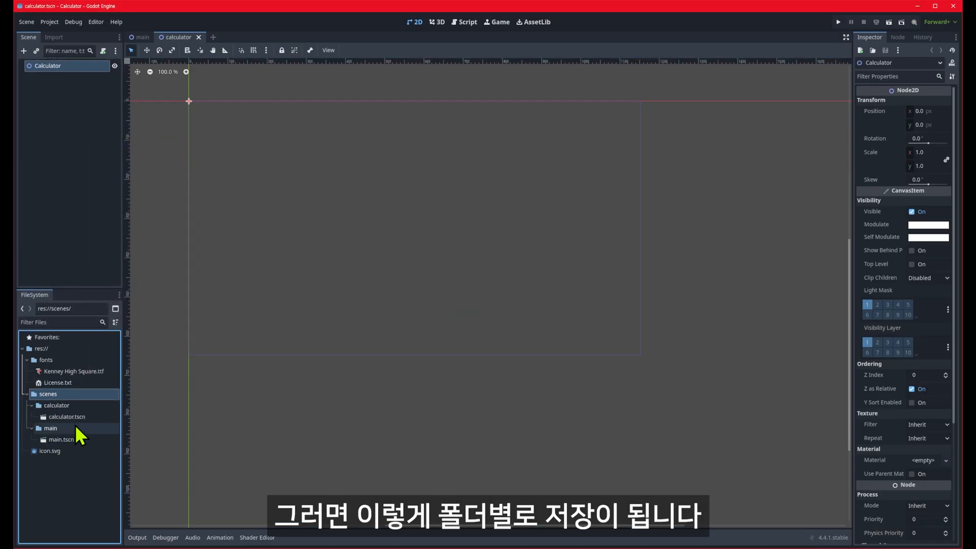
Instantiate calculator.tscn as a child of Main in the main scene and save the scene.
{"action": "left_click", "coordinate": [137, 38]}
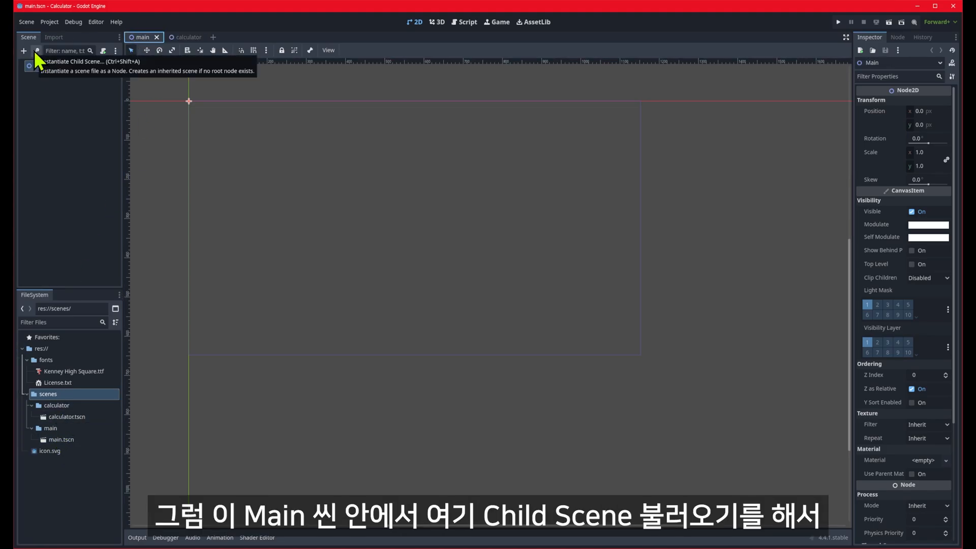
{"action": "left_click", "coordinate": [35, 51]}
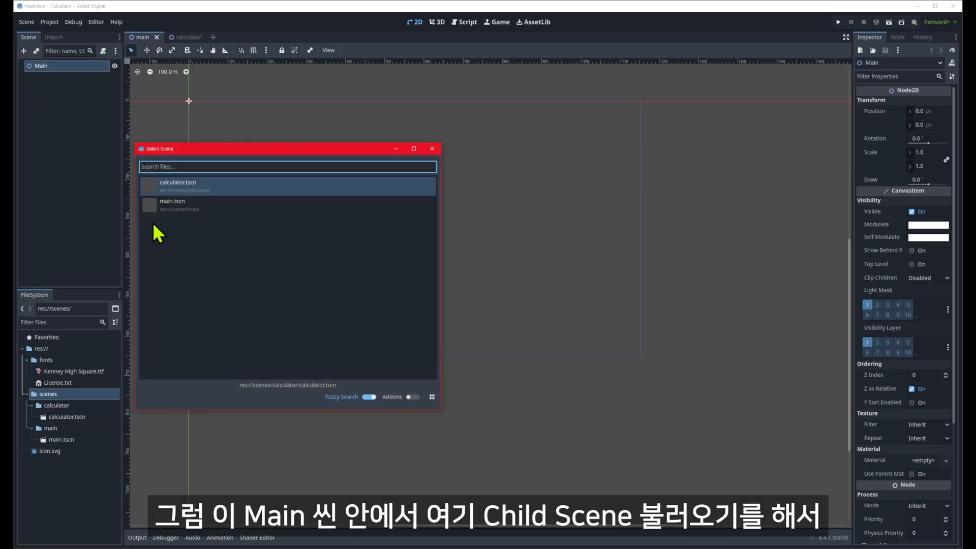
{"action": "double_click", "coordinate": [183, 187]}
{"action": "key", "text": "ctrl+s"}
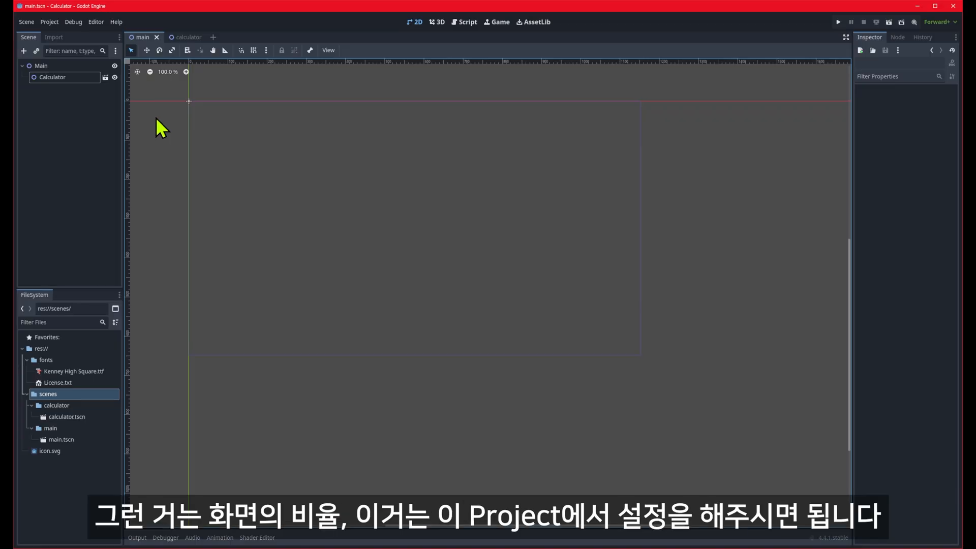
In the project's display window settings, set the viewport width to 360, the height to 640 and the stretch mode to viewport.
{"action": "left_click", "coordinate": [54, 25]}
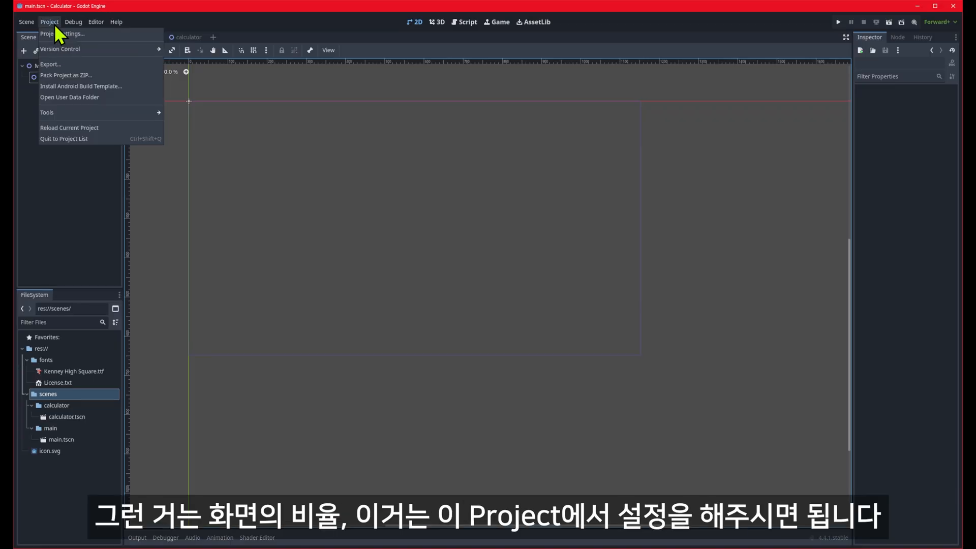
{"action": "left_click", "coordinate": [100, 34]}
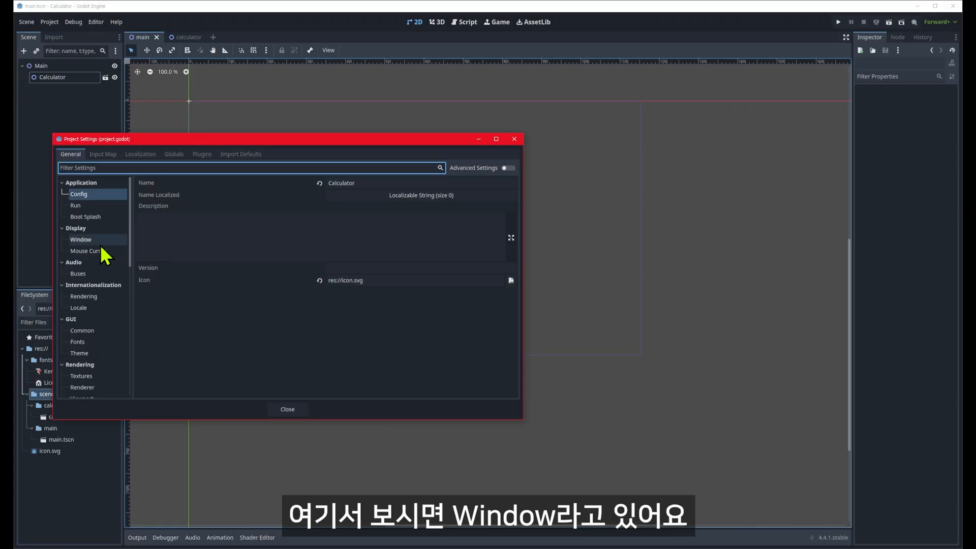
{"action": "left_click", "coordinate": [84, 240]}
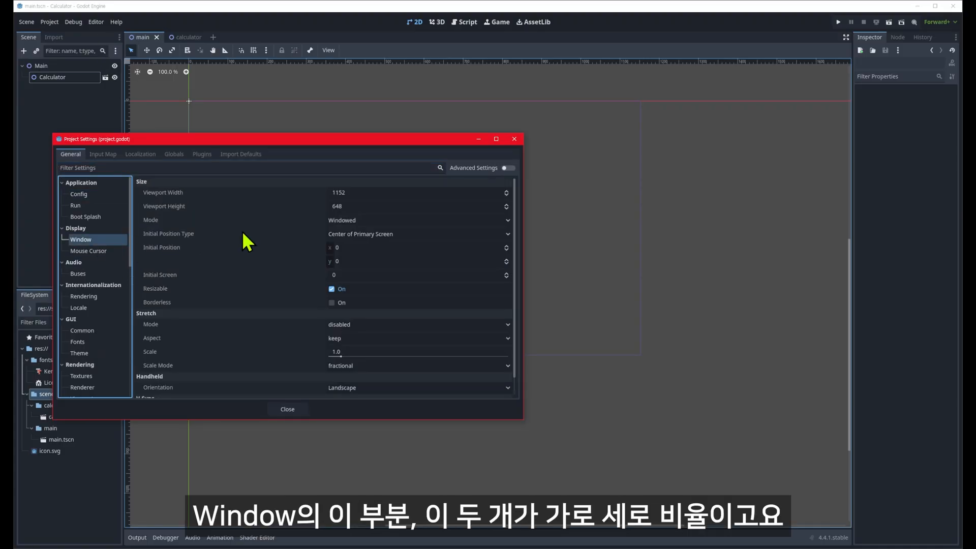
{"action": "left_click", "coordinate": [357, 192]}
{"action": "type", "text": "360"}
{"action": "key", "text": "Tab"}
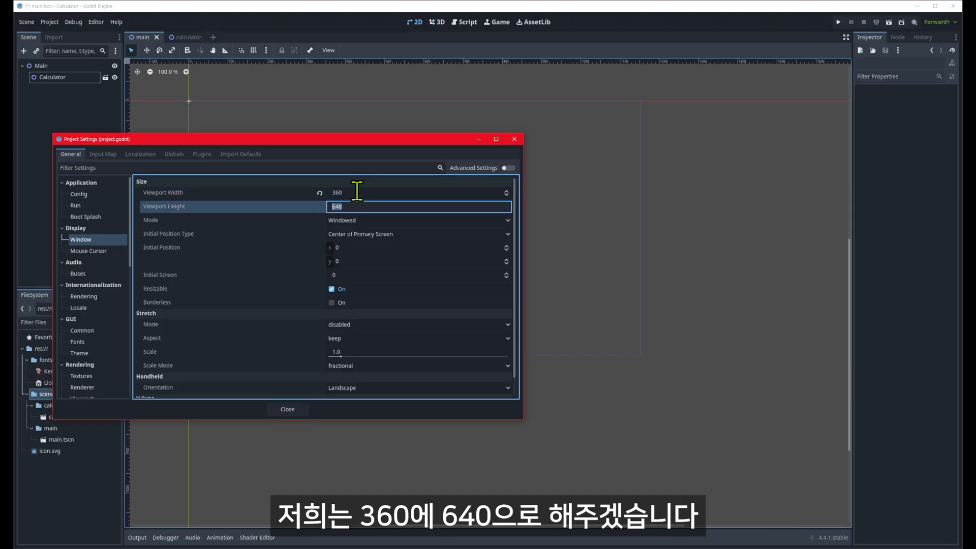
{"action": "type", "text": "640"}
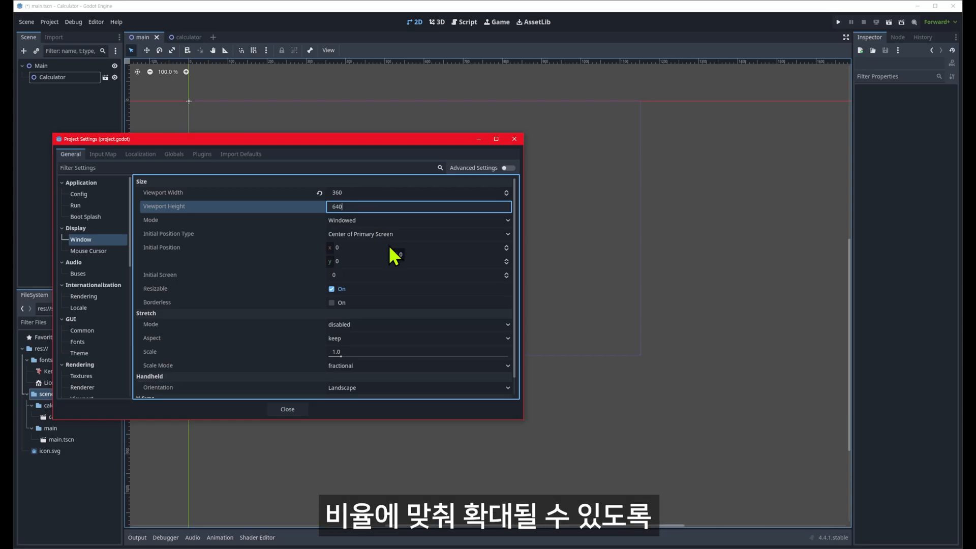
{"action": "left_click", "coordinate": [356, 324]}
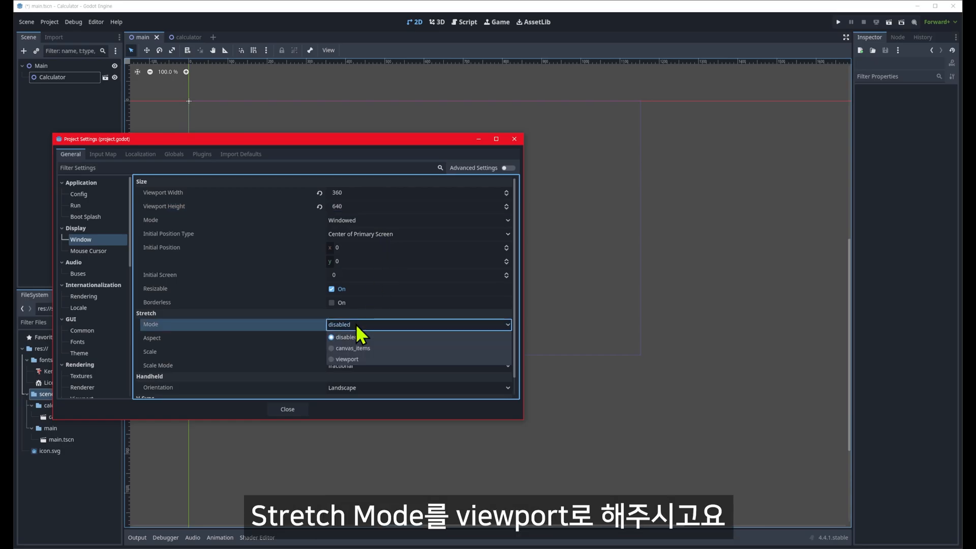
{"action": "left_click", "coordinate": [354, 359]}
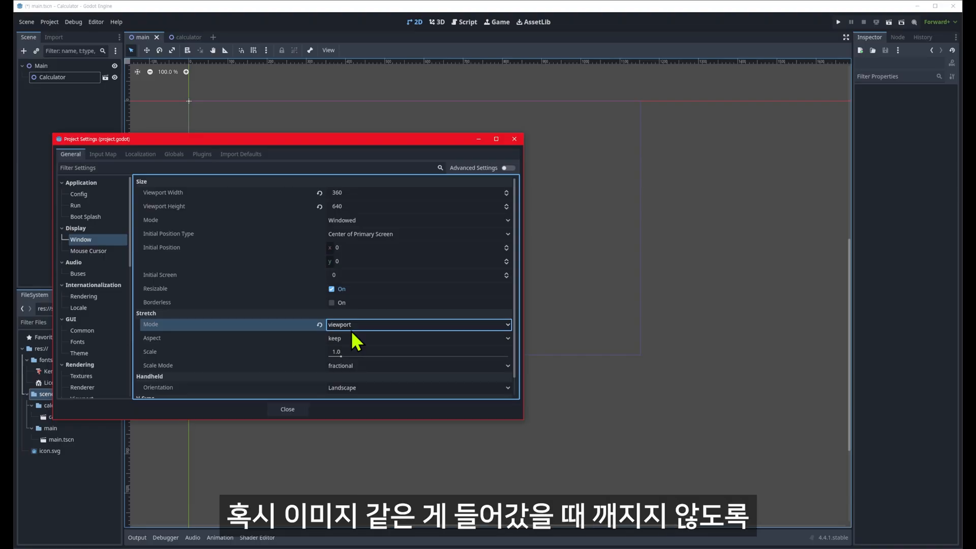
Set the project's default texture filter to Nearest Mipmap, close the settings and save the main scene.
{"action": "left_click", "coordinate": [95, 379]}
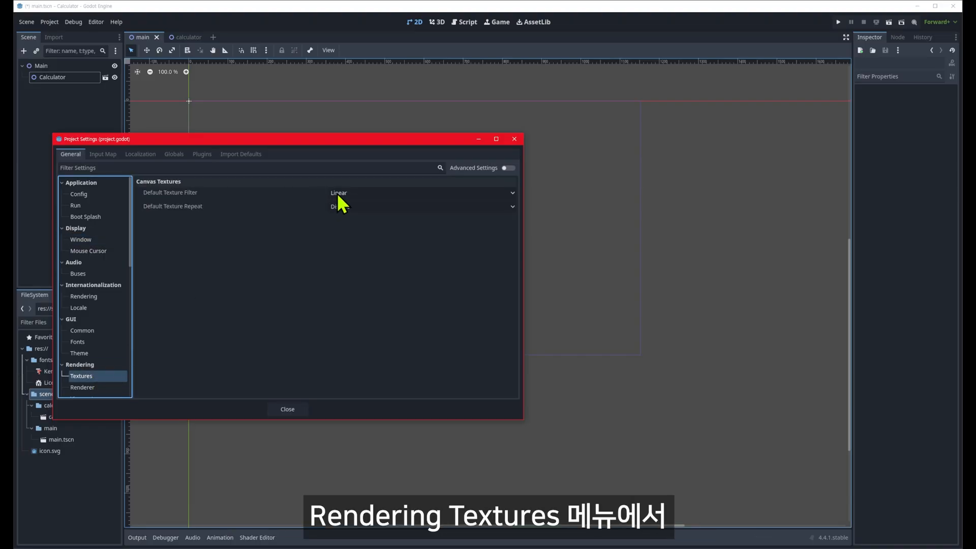
{"action": "left_click", "coordinate": [361, 192]}
{"action": "left_click", "coordinate": [369, 238]}
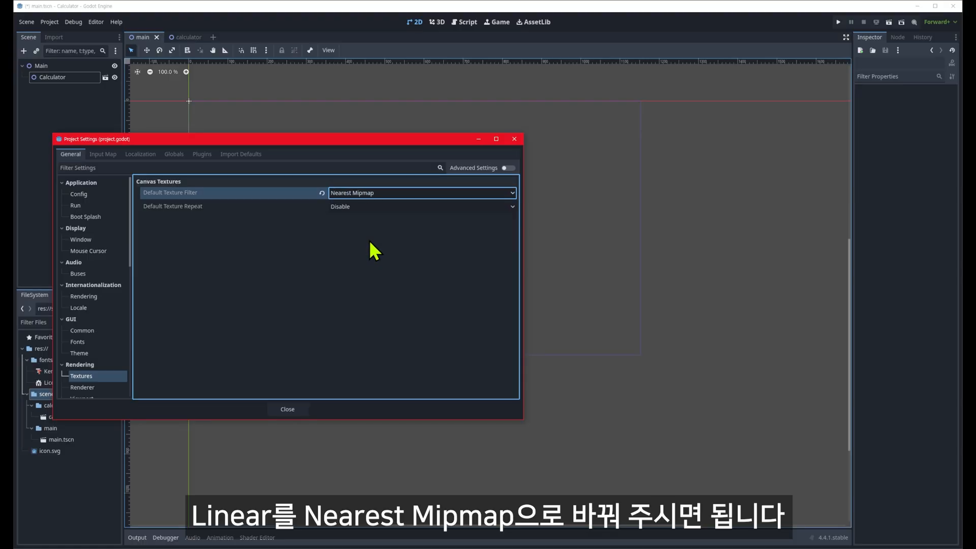
{"action": "left_click", "coordinate": [288, 410]}
{"action": "scroll", "coordinate": [378, 253], "scroll_direction": "up", "scroll_amount": 3}
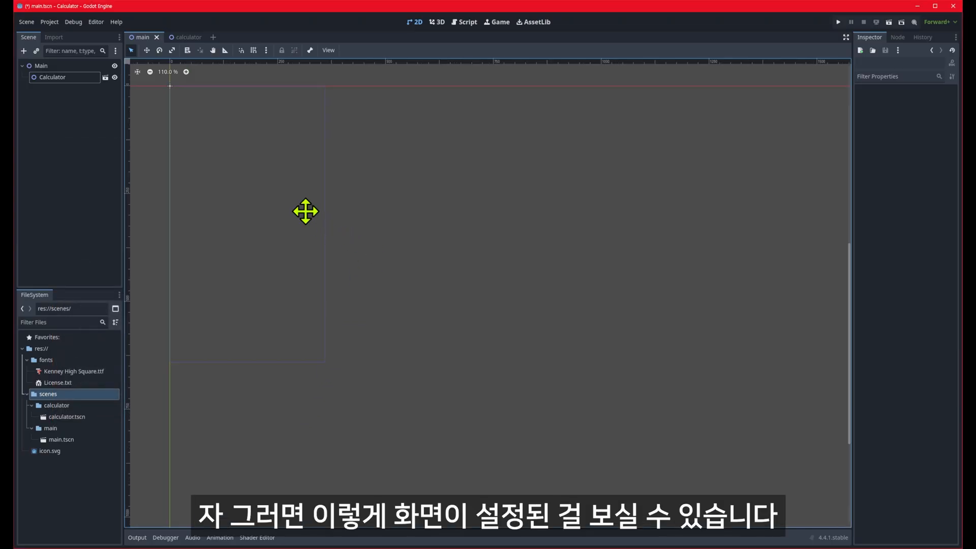
{"action": "middle_click_drag", "start_coordinate": [305, 211], "coordinate": [508, 261]}
{"action": "key", "text": "ctrl+s"}
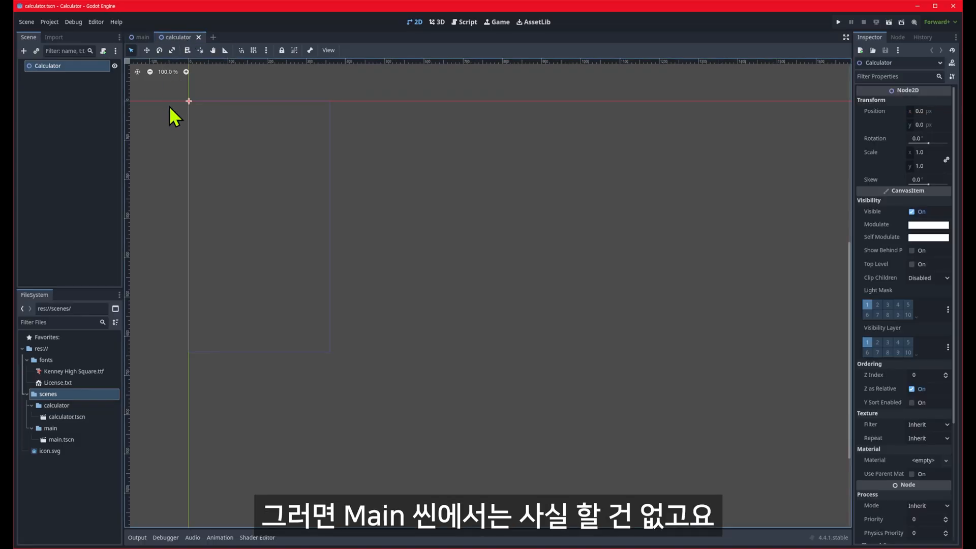
Add a ColorRect node as a child of Calculator in the calculator scene.
{"action": "middle_click_drag", "start_coordinate": [350, 211], "coordinate": [505, 243]}
{"action": "scroll", "coordinate": [437, 251], "scroll_direction": "up", "scroll_amount": 2}
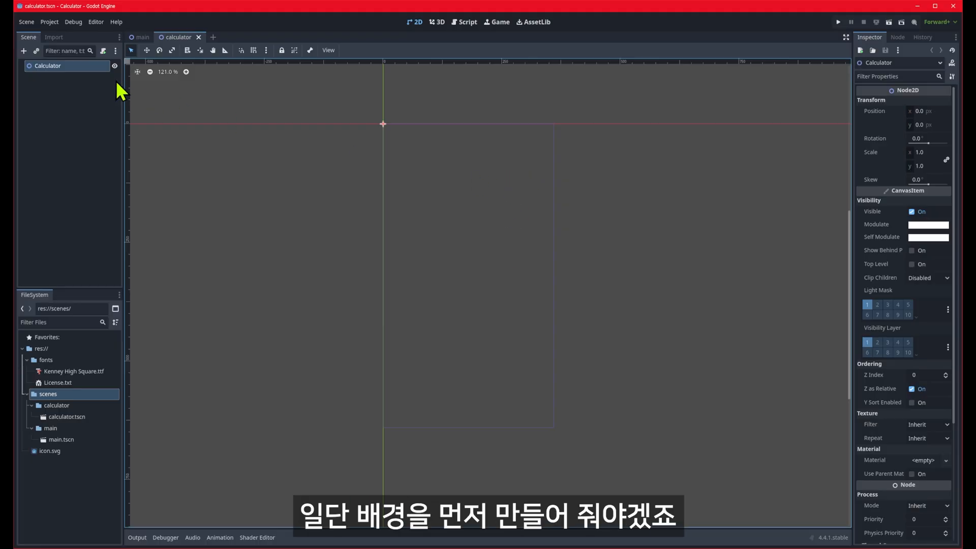
{"action": "left_click", "coordinate": [56, 66]}
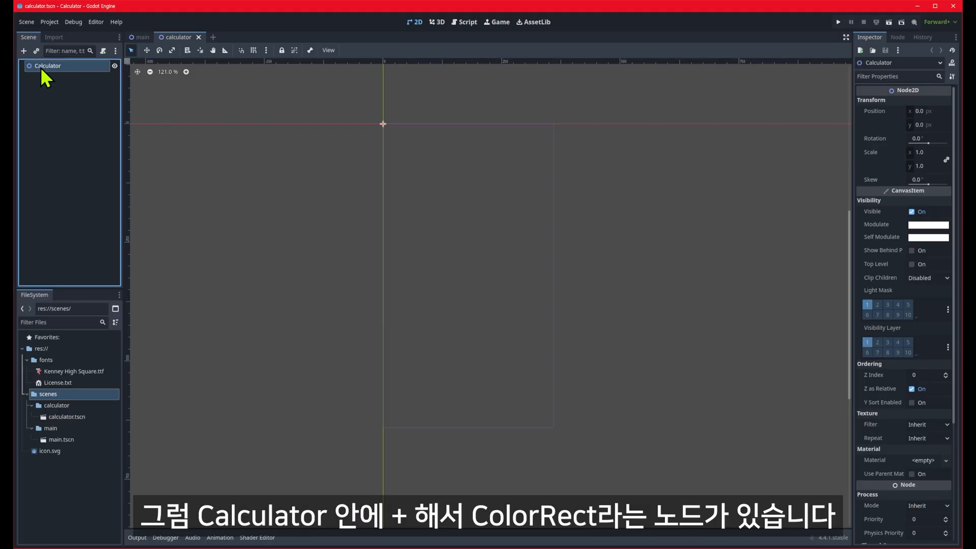
{"action": "left_click", "coordinate": [23, 51]}
{"action": "type", "text": "colo"}
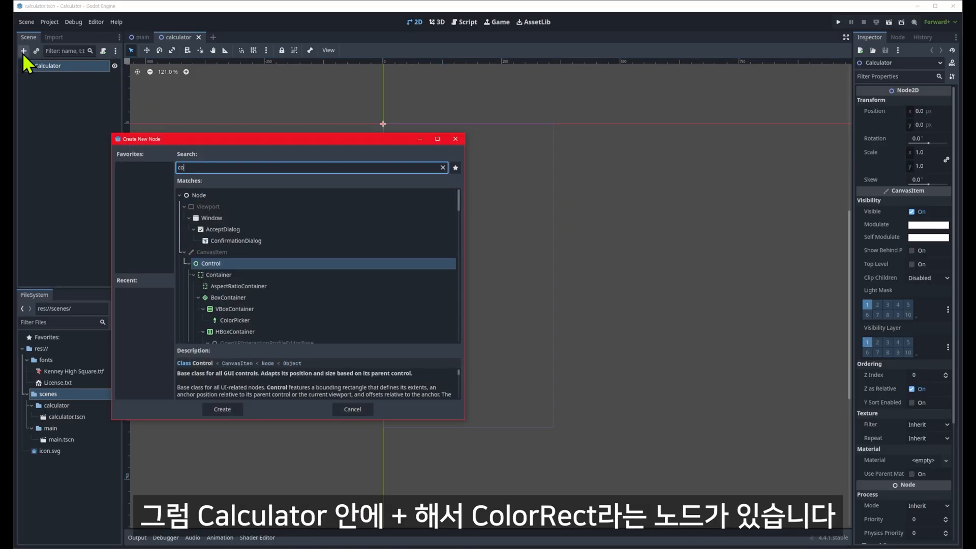
{"action": "left_click", "coordinate": [229, 407]}
Set the ColorRect's custom minimum size to 360 by 640 px.
{"action": "left_click", "coordinate": [928, 171]}
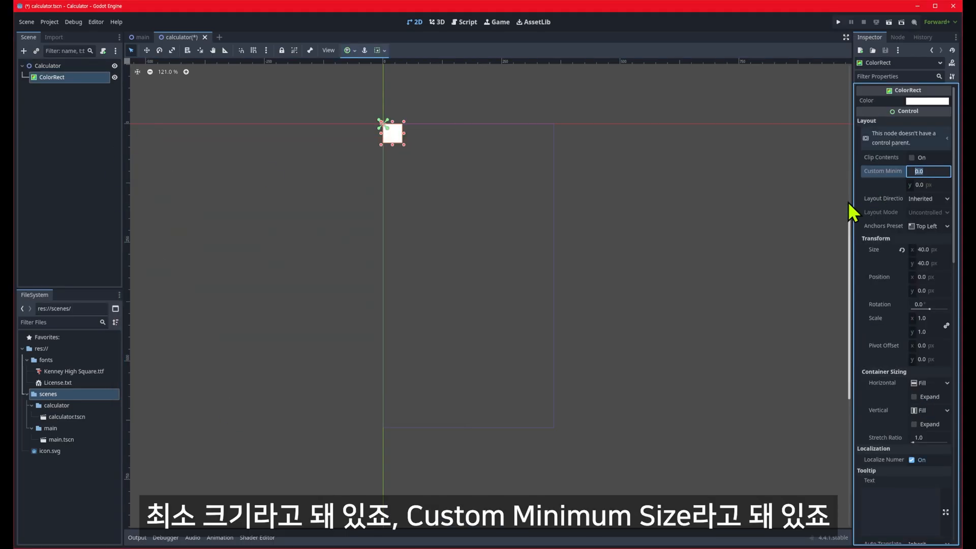
{"action": "left_click_drag", "start_coordinate": [852, 270], "coordinate": [803, 209]}
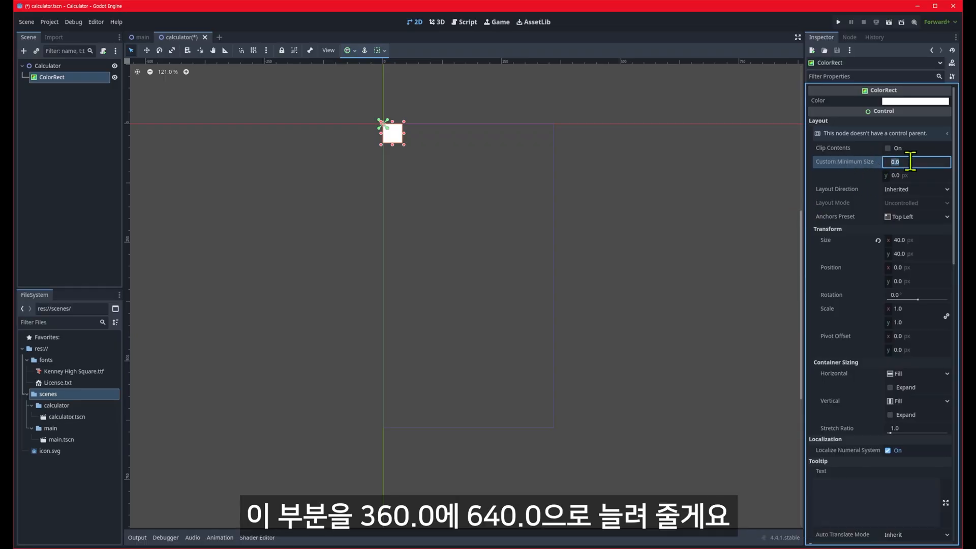
{"action": "type", "text": "0"}
{"action": "key", "text": "Tab"}
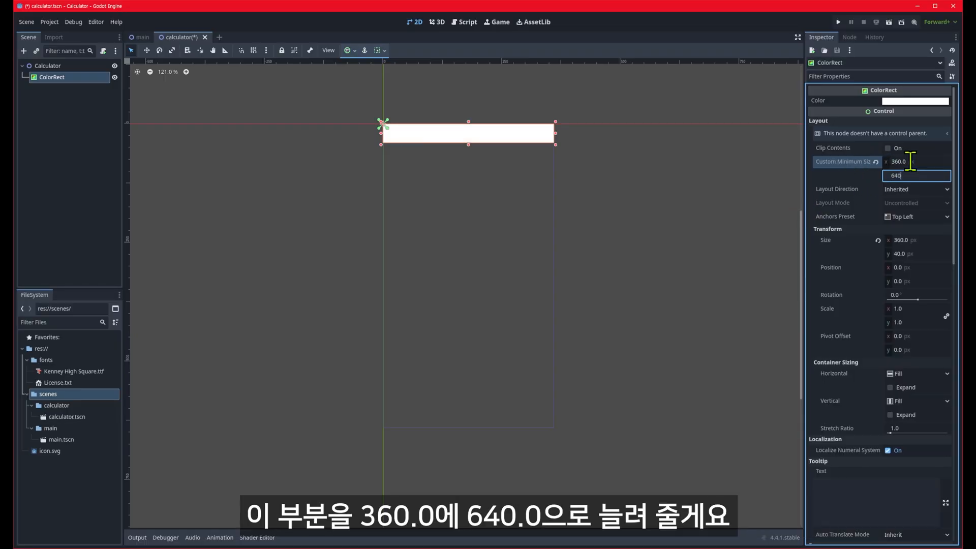
{"action": "key", "text": "Return"}
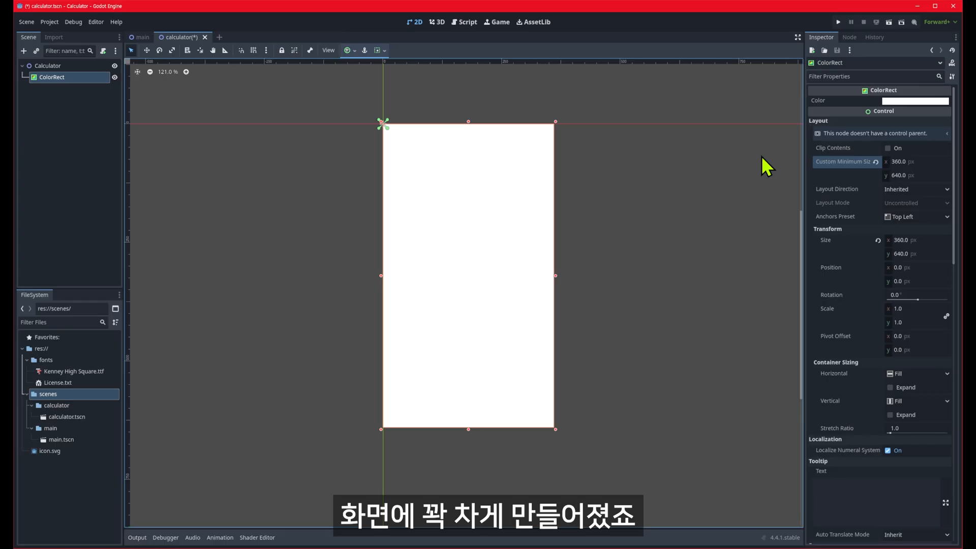
Change the ColorRect's color to light grey with red, green and blue all at 205.
{"action": "left_click", "coordinate": [902, 100]}
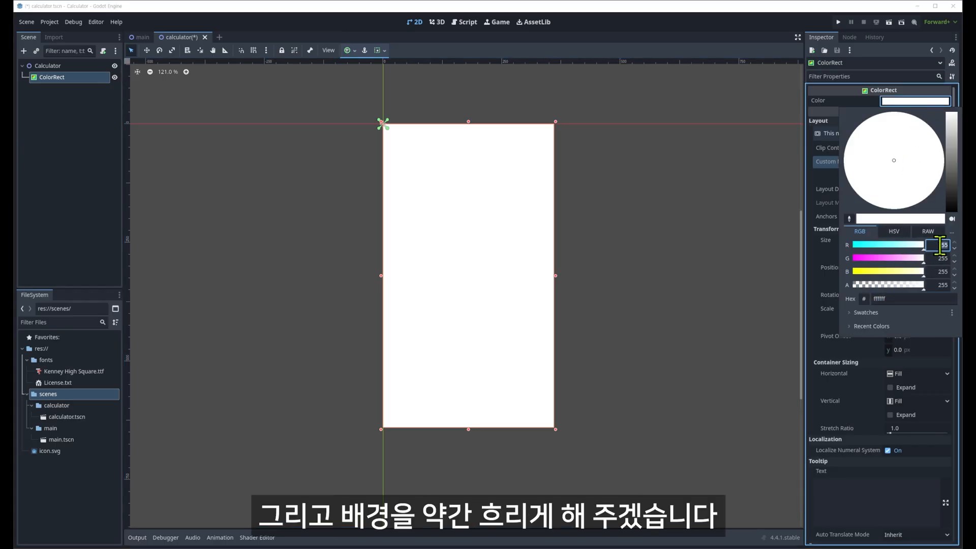
{"action": "type", "text": "205"}
{"action": "key", "text": "Tab"}
{"action": "type", "text": "250"}
{"action": "key", "text": "Tab"}
{"action": "key", "text": "shift+Tab"}
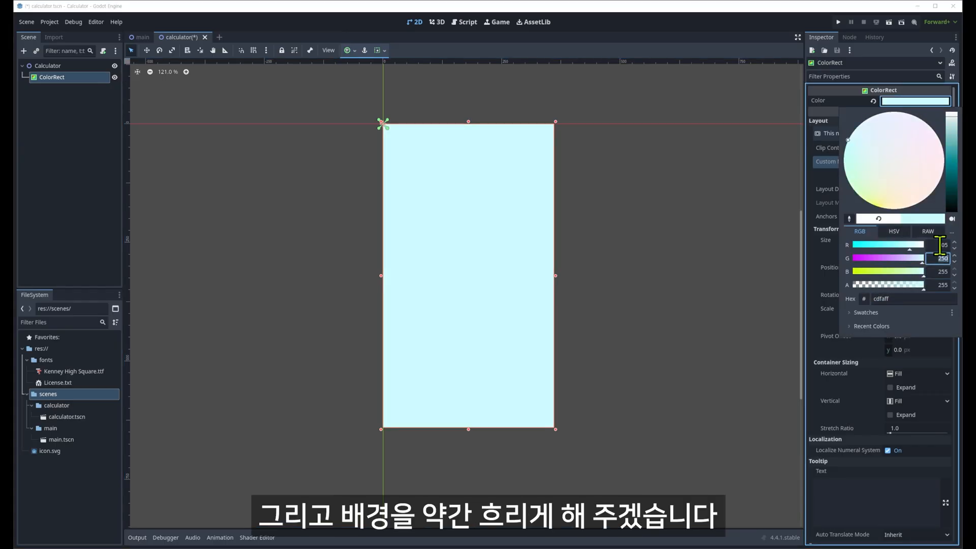
{"action": "type", "text": "205"}
{"action": "key", "text": "Tab"}
{"action": "type", "text": "205"}
{"action": "left_click", "coordinate": [651, 260]}
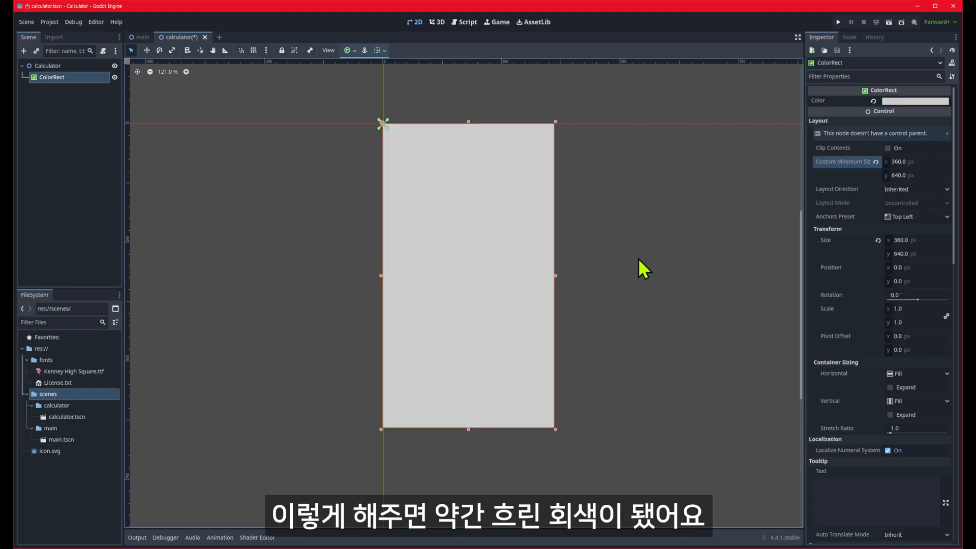
{"action": "left_click", "coordinate": [910, 101]}
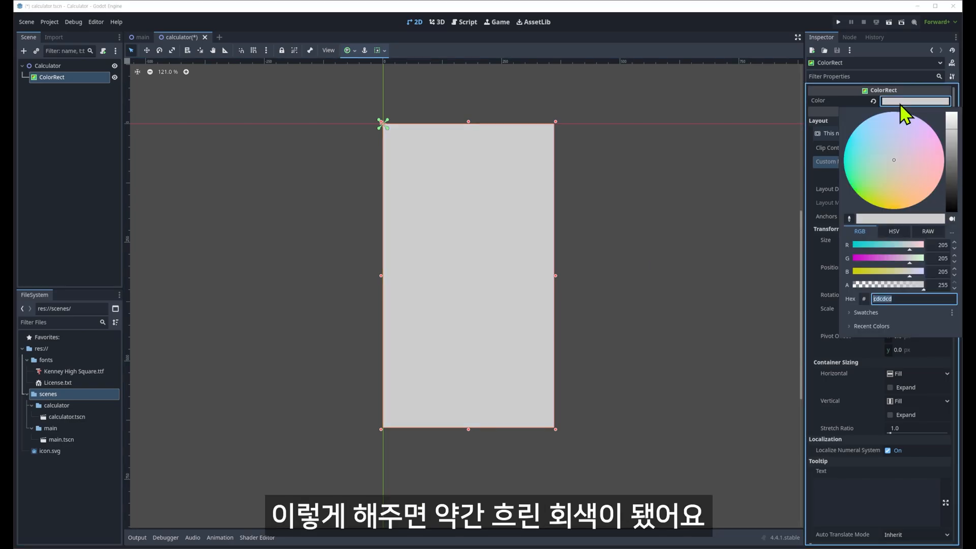
{"action": "left_click", "coordinate": [669, 318]}
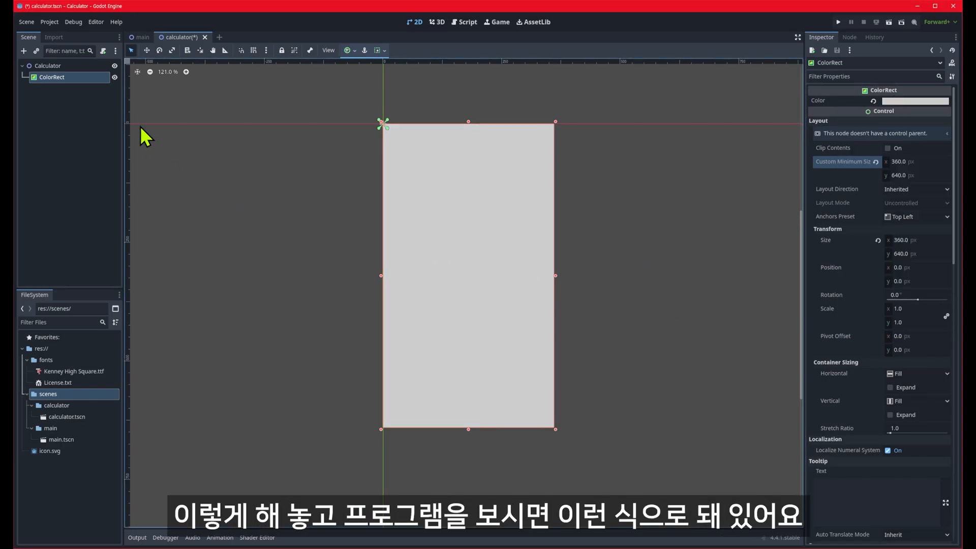
Switch to the finished Calculator Project window and enter 856987 to examine its title, number display and keys.
{"action": "key", "text": "alt+Tab"}
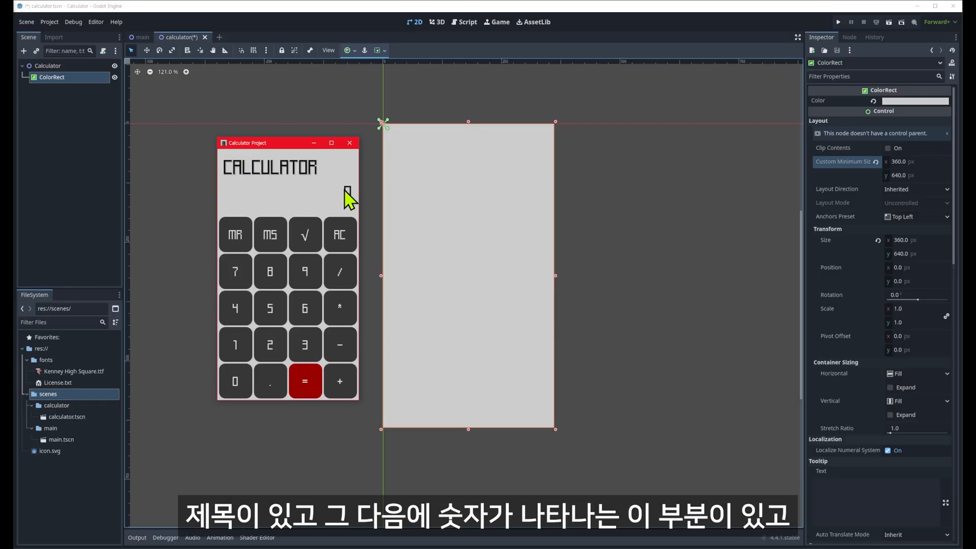
{"action": "left_click", "coordinate": [270, 271]}
{"action": "left_click", "coordinate": [270, 308]}
{"action": "left_click", "coordinate": [305, 308]}
{"action": "left_click", "coordinate": [305, 272]}
{"action": "left_click", "coordinate": [270, 271]}
{"action": "left_click", "coordinate": [235, 271]}
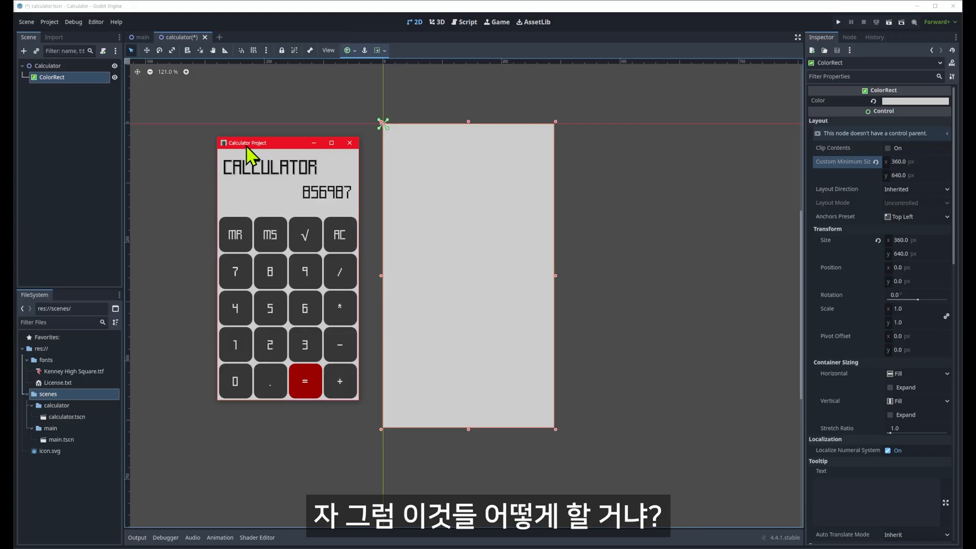
Arrange the reference calculator beside the Godot editor, narrowing the editor window so both are visible.
{"action": "left_click", "coordinate": [31, 235]}
{"action": "left_click_drag", "start_coordinate": [13, 238], "coordinate": [213, 242]}
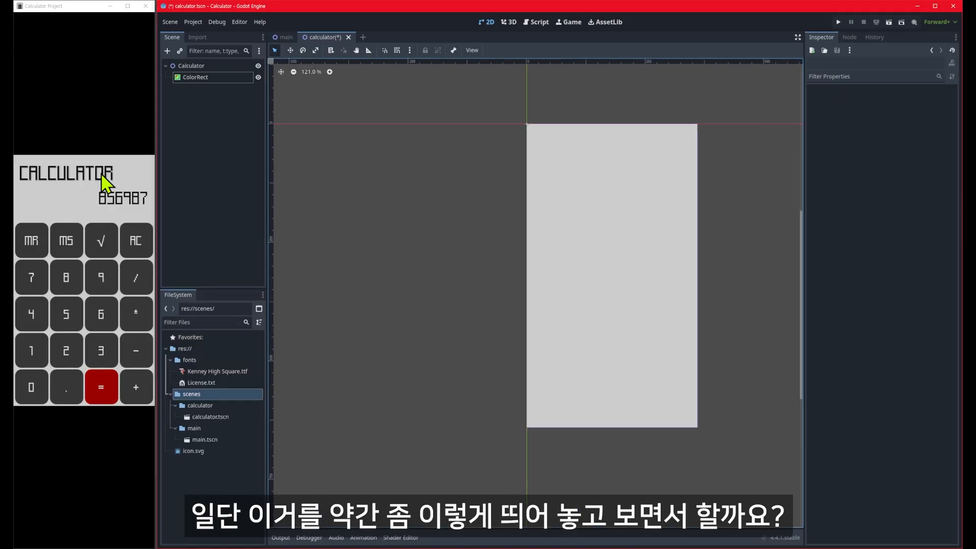
{"action": "left_click", "coordinate": [97, 173]}
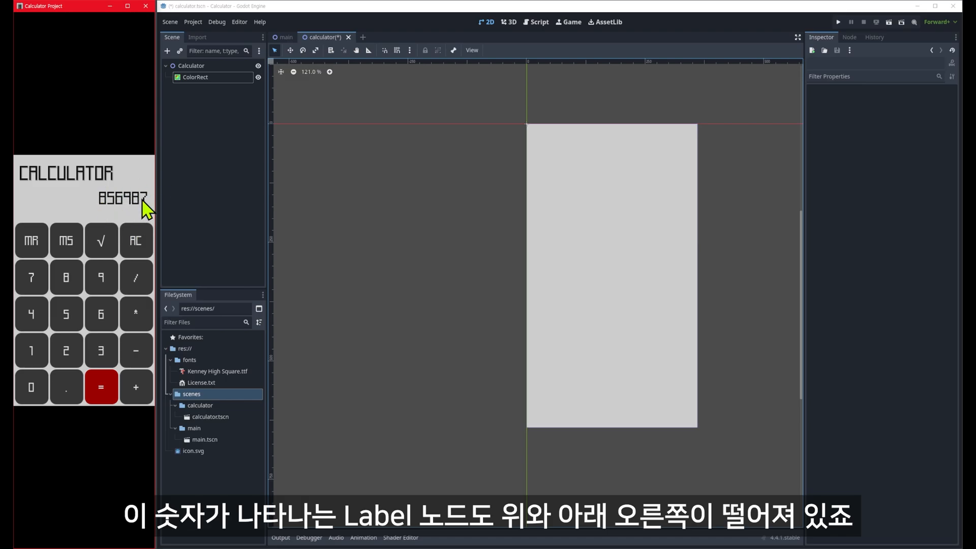
Add a VBoxContainer node as a child of the ColorRect.
{"action": "left_click", "coordinate": [200, 79]}
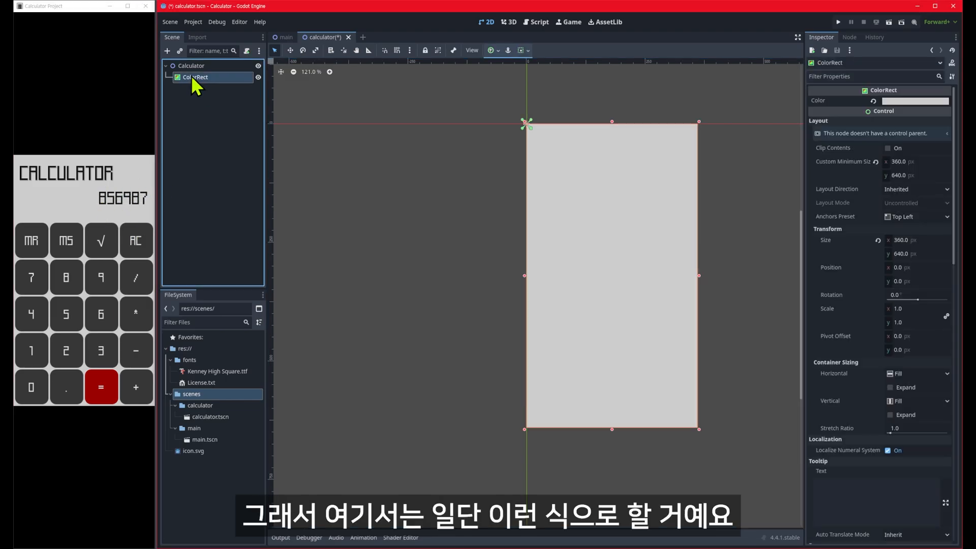
{"action": "left_click", "coordinate": [167, 50]}
{"action": "type", "text": "vbox"}
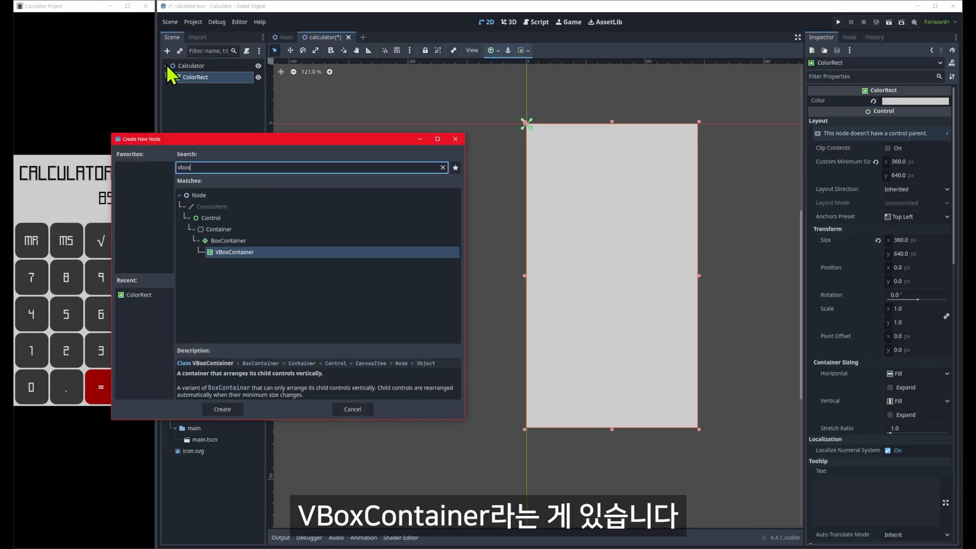
{"action": "left_click", "coordinate": [225, 409]}
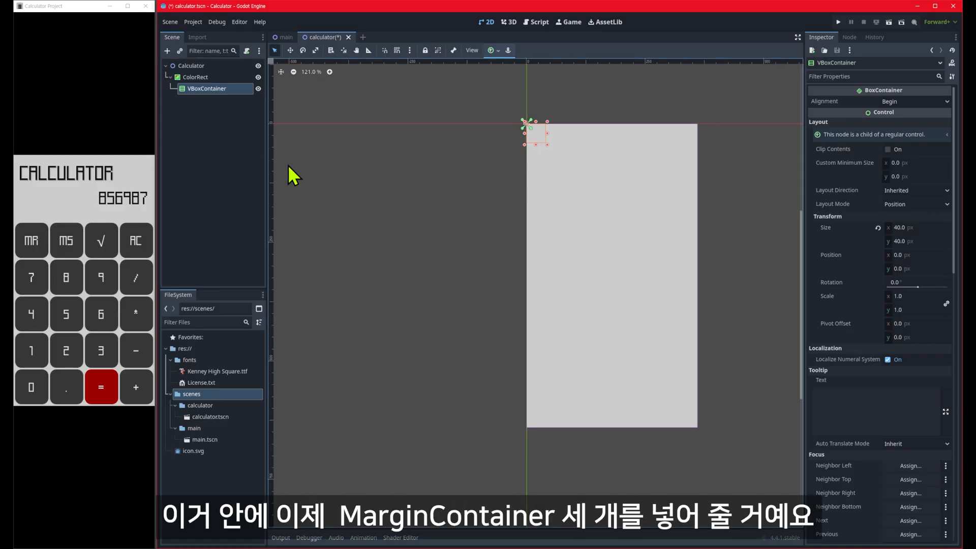
Add three MarginContainer nodes inside the VBoxContainer, numbered MarginContainer1 to MarginContainer3.
{"action": "left_click", "coordinate": [167, 51]}
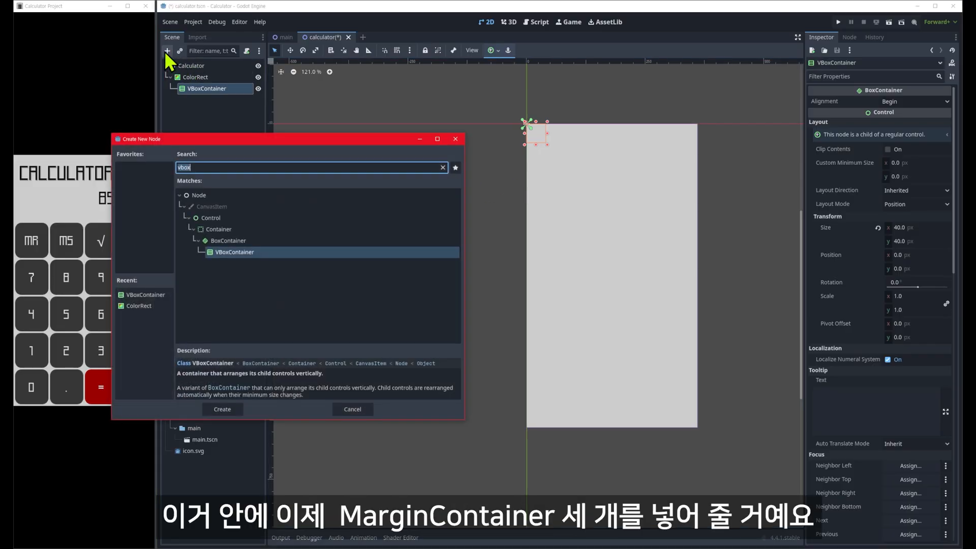
{"action": "type", "text": "margin"}
{"action": "key", "text": "Return"}
{"action": "key", "text": "ctrl+d"}
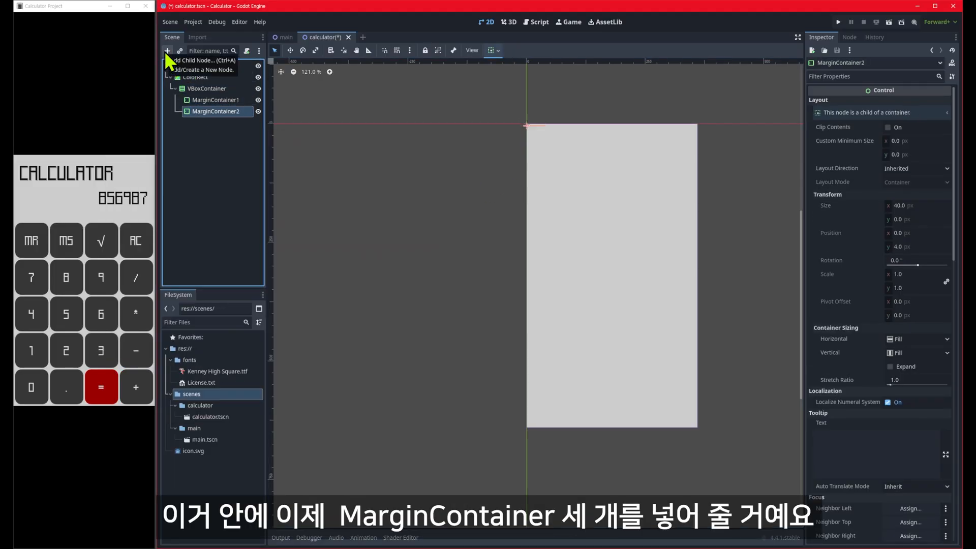
{"action": "key", "text": "ctrl+d"}
{"action": "left_click", "coordinate": [224, 112]}
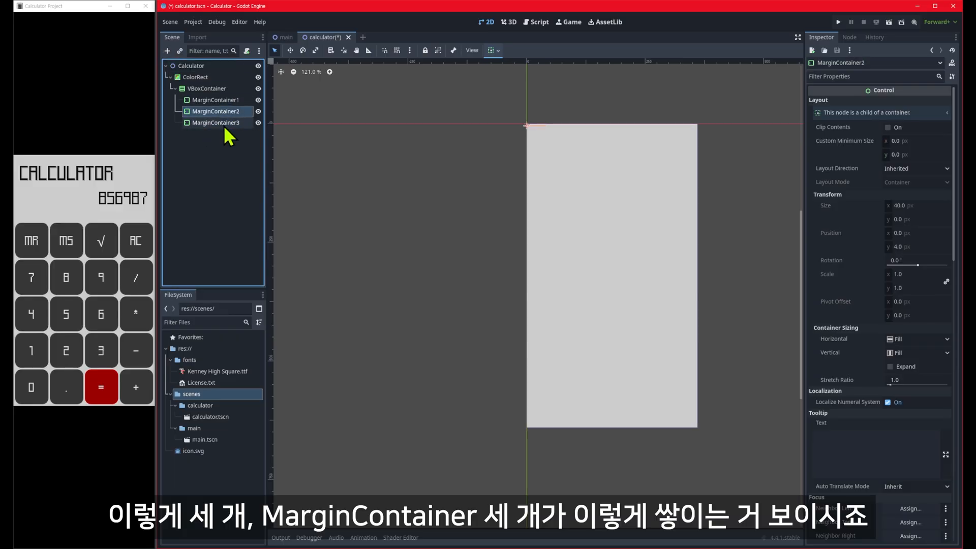
{"action": "left_click", "coordinate": [225, 124]}
{"action": "left_click", "coordinate": [225, 112]}
{"action": "left_click", "coordinate": [225, 101]}
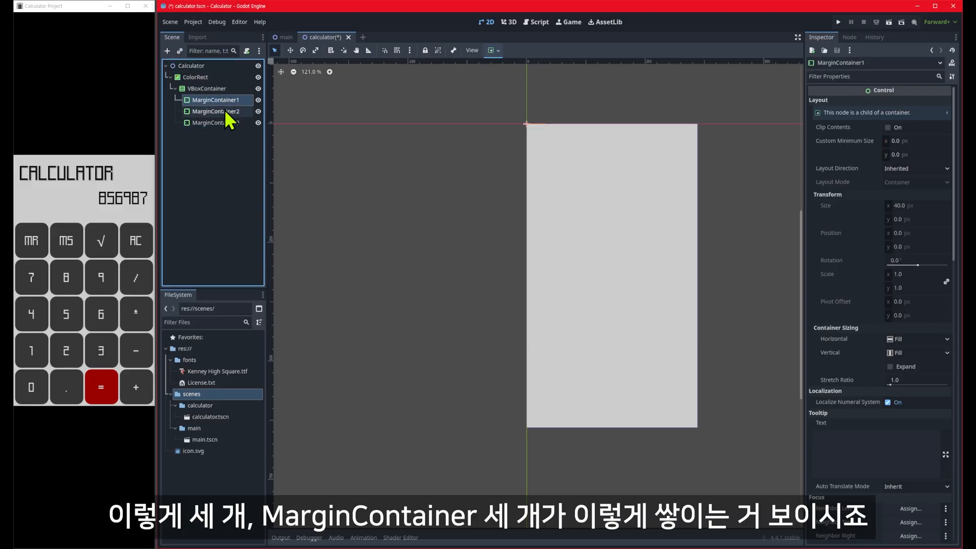
Add a Label node inside both MarginContainer1 and MarginContainer2.
{"action": "left_click", "coordinate": [167, 50]}
{"action": "type", "text": "label"}
{"action": "key", "text": "Return"}
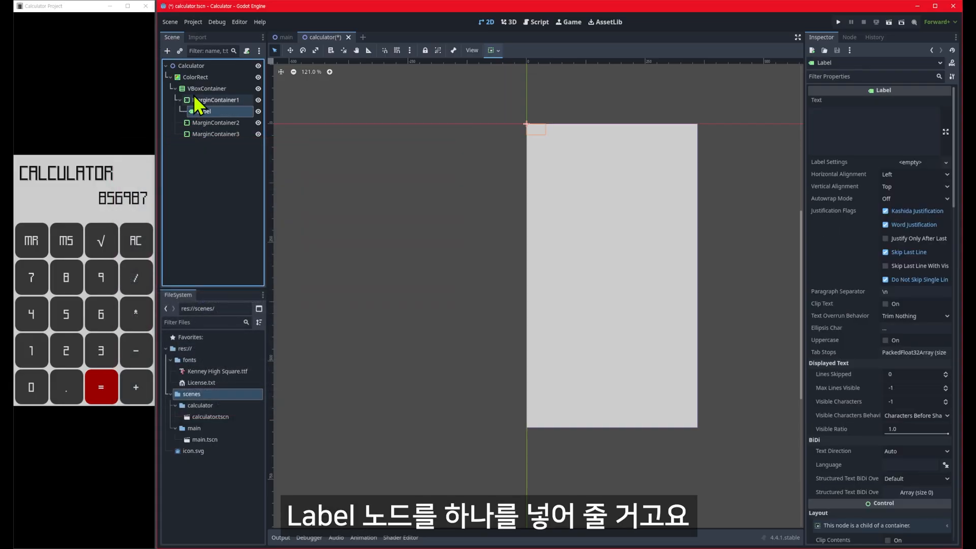
{"action": "left_click", "coordinate": [203, 121]}
{"action": "left_click", "coordinate": [167, 51]}
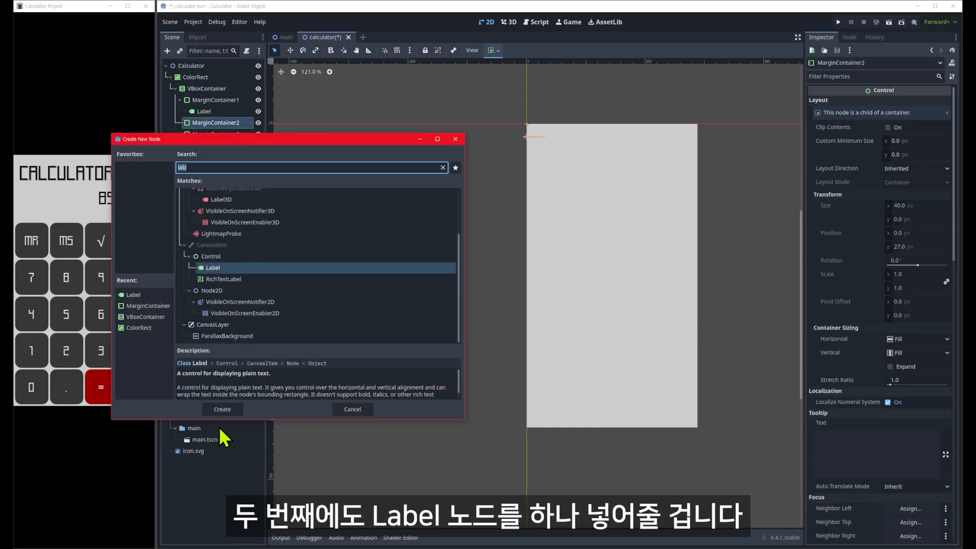
{"action": "left_click", "coordinate": [222, 408]}
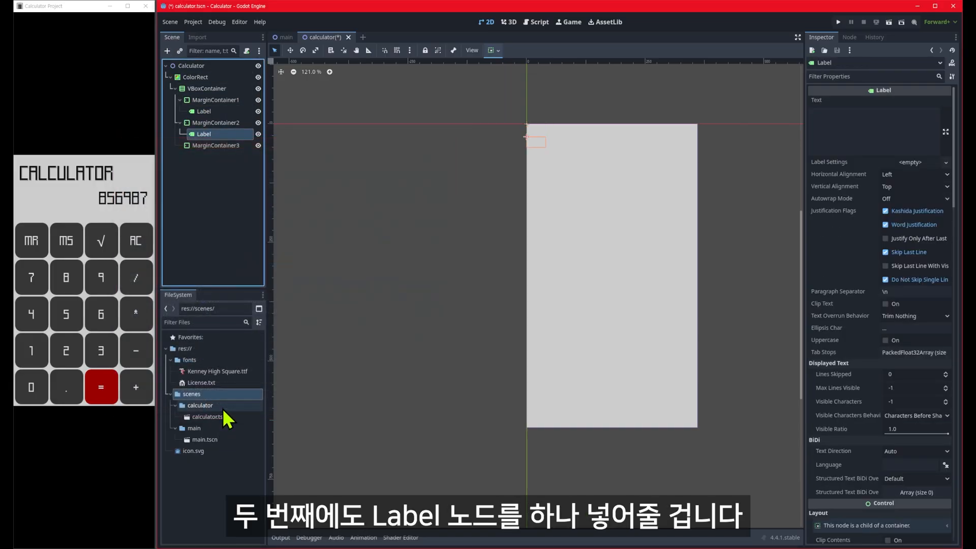
Set the text of the Label in MarginContainer1 to Calculator.
{"action": "left_click", "coordinate": [219, 111]}
{"action": "left_click", "coordinate": [913, 128]}
{"action": "type", "text": "Calcul"}
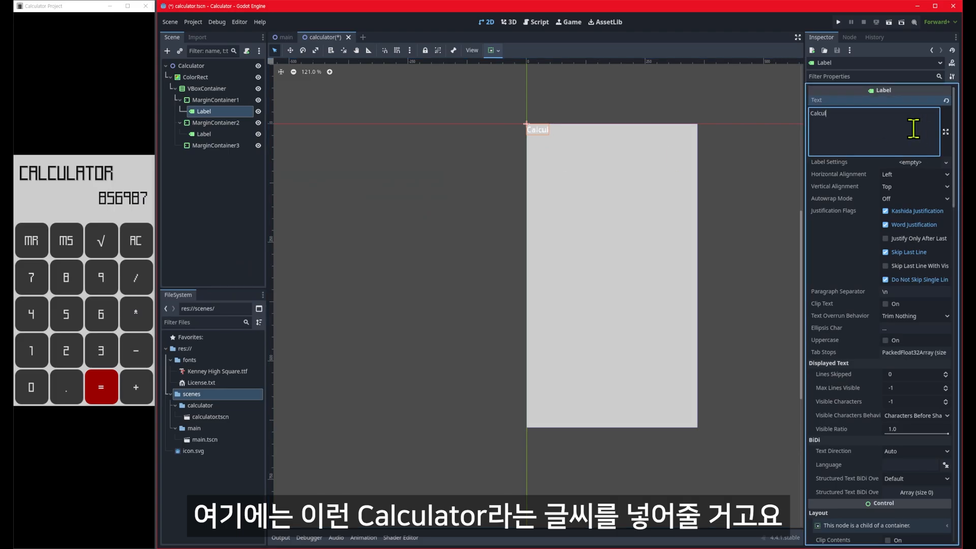
{"action": "type", "text": "ator"}
Give the Calculator label new LabelSettings using the Kenney High Square.ttf font at size 64 px.
{"action": "left_click", "coordinate": [908, 163]}
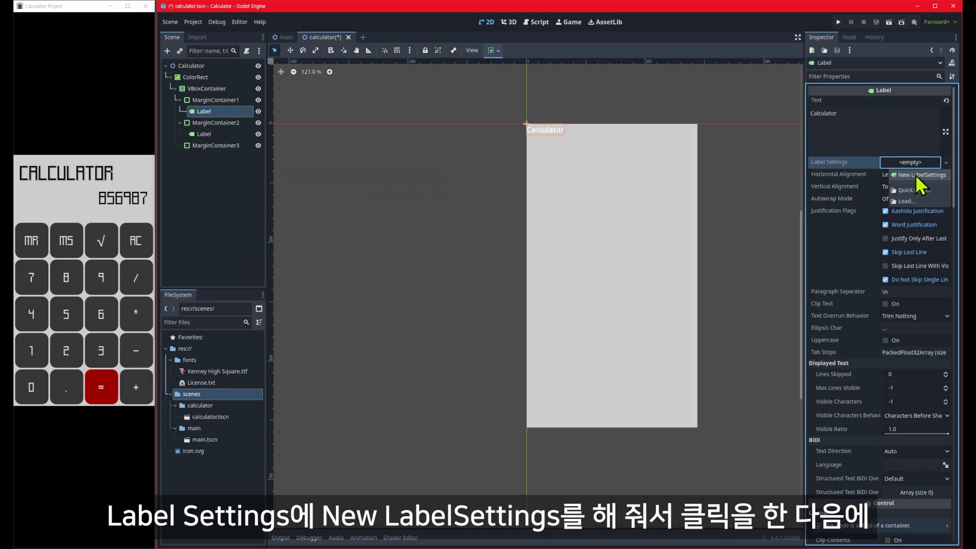
{"action": "left_click", "coordinate": [915, 175]}
{"action": "left_click", "coordinate": [907, 162]}
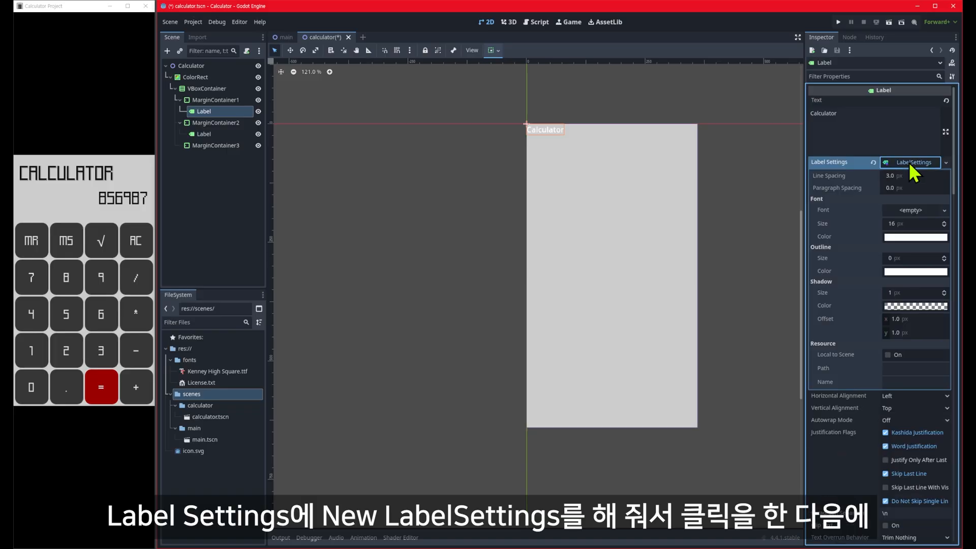
{"action": "left_click_drag", "start_coordinate": [217, 372], "coordinate": [905, 217]}
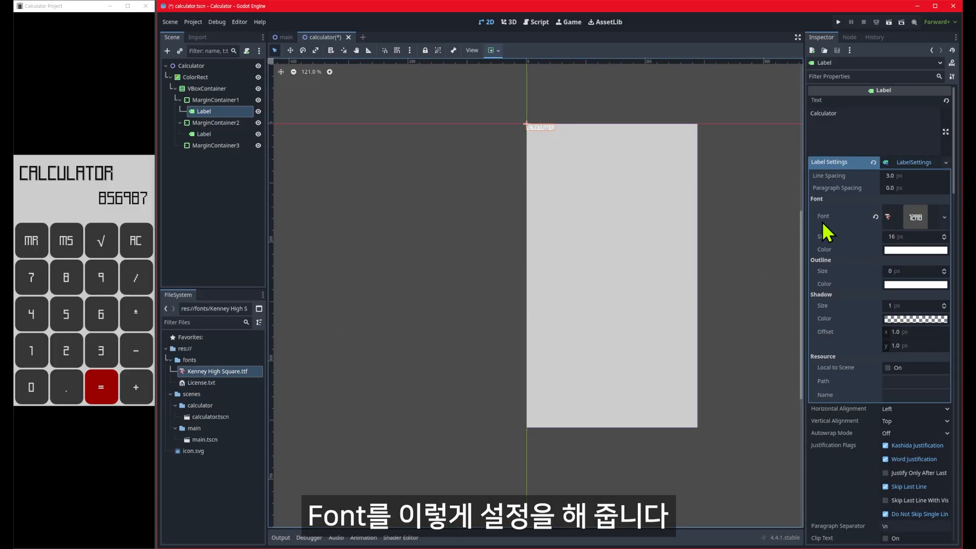
{"action": "left_click", "coordinate": [902, 236]}
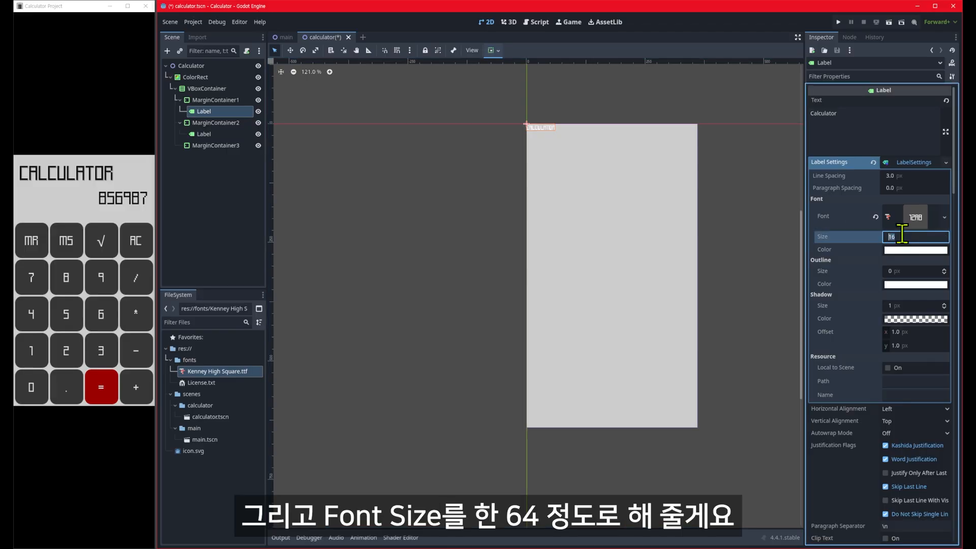
{"action": "key", "text": "Return"}
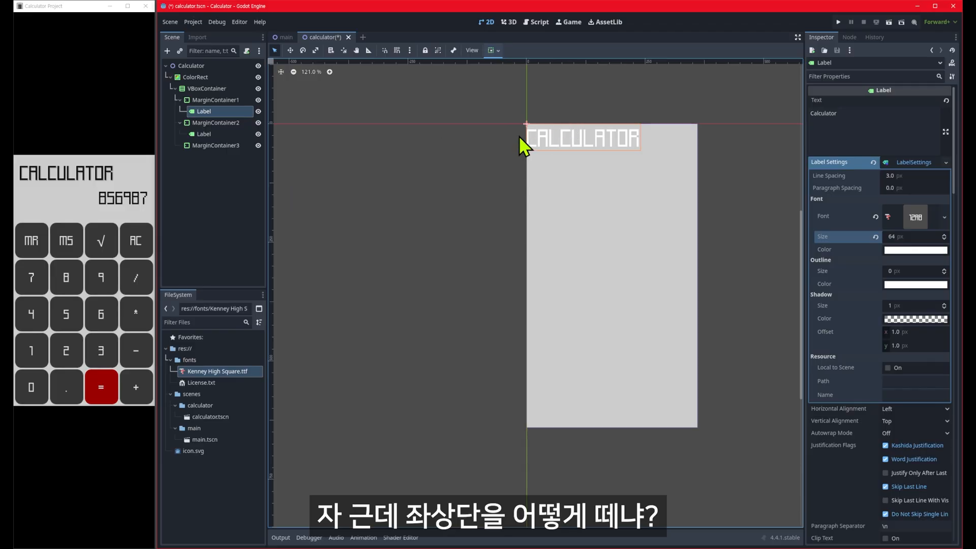
Override MarginContainer1's left and top margins with 16 each.
{"action": "left_click", "coordinate": [223, 101]}
{"action": "scroll", "coordinate": [875, 365], "scroll_direction": "down", "scroll_amount": 15}
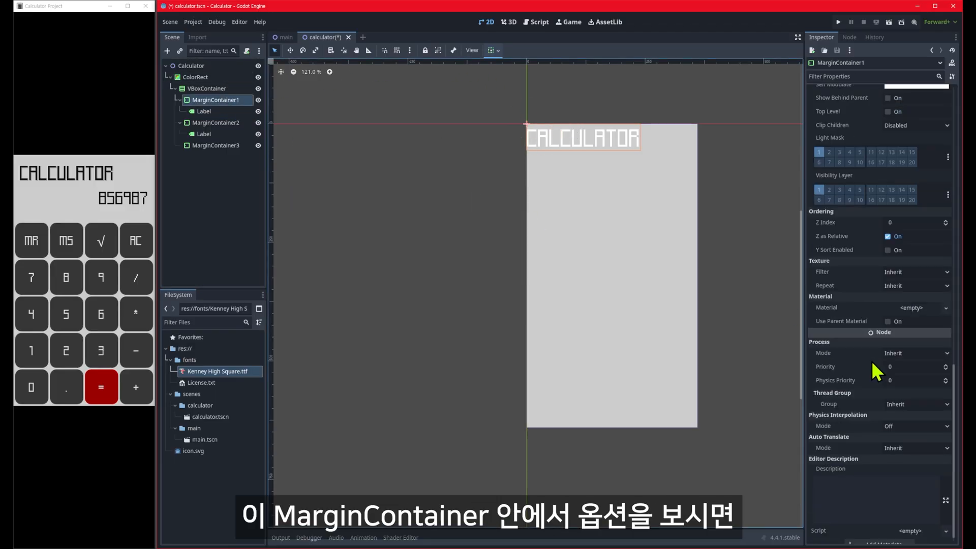
{"action": "scroll", "coordinate": [874, 364], "scroll_direction": "up", "scroll_amount": 10}
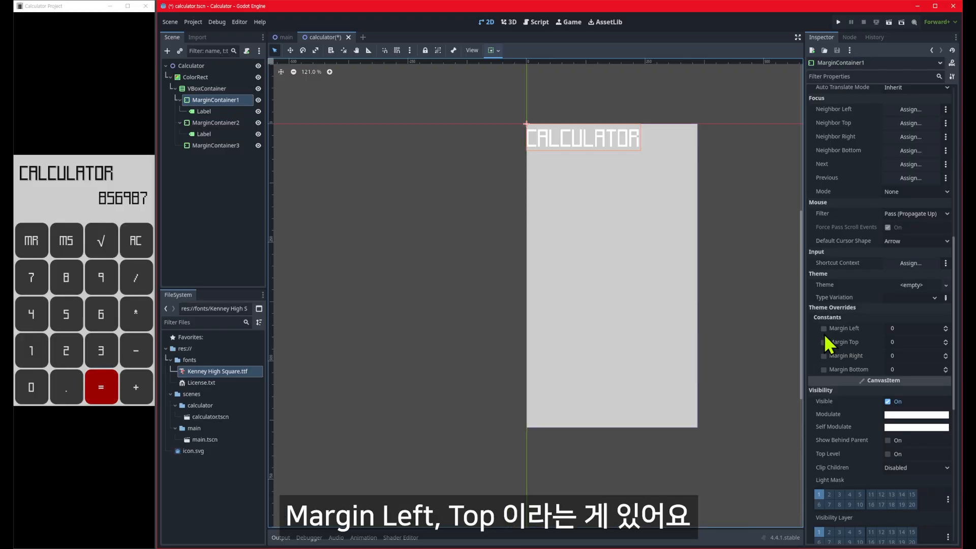
{"action": "left_click", "coordinate": [823, 329]}
{"action": "left_click", "coordinate": [823, 342]}
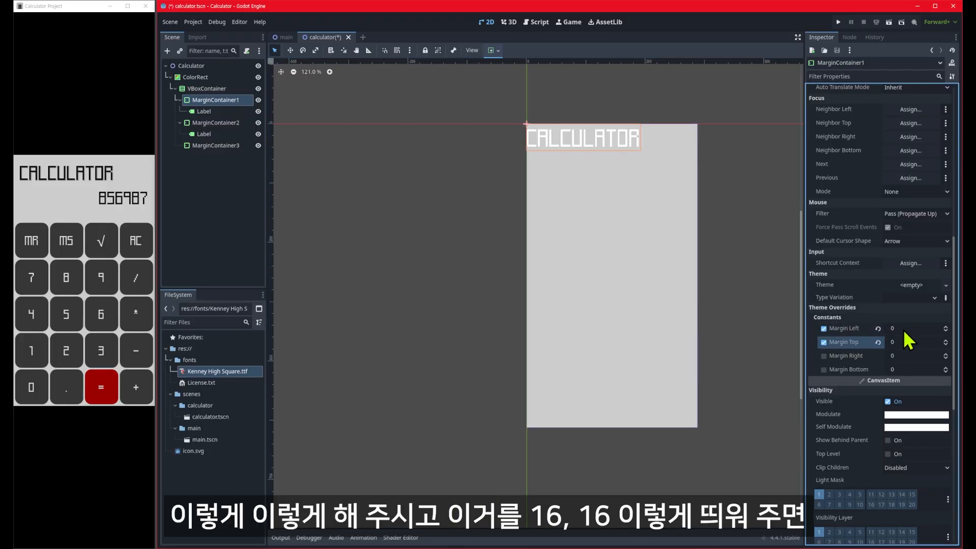
{"action": "left_click", "coordinate": [904, 330]}
{"action": "type", "text": "16"}
{"action": "key", "text": "Return"}
{"action": "key", "text": "Tab"}
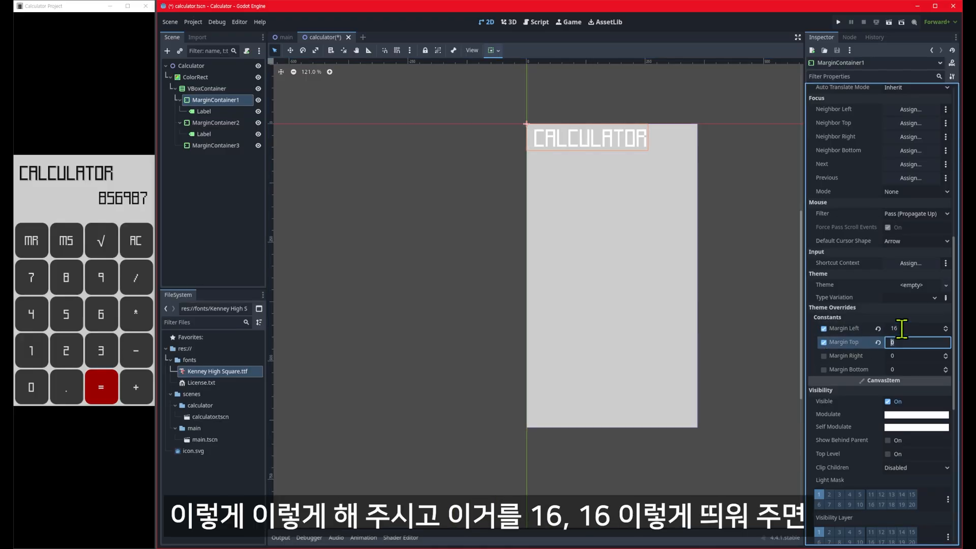
{"action": "key", "text": "Return"}
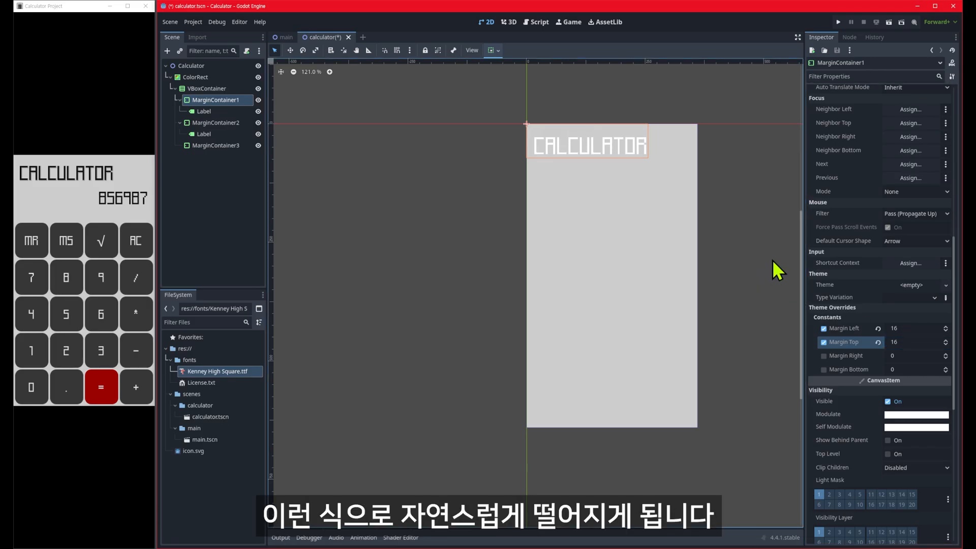
{"action": "scroll", "coordinate": [887, 383], "scroll_direction": "up", "scroll_amount": 10}
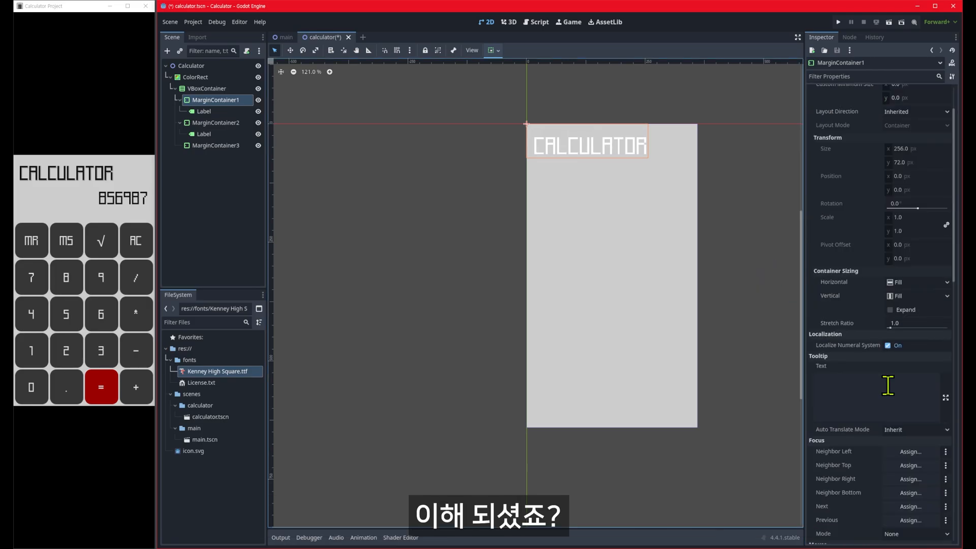
Set the text of the Label in MarginContainer2 to 0.
{"action": "left_click", "coordinate": [216, 124]}
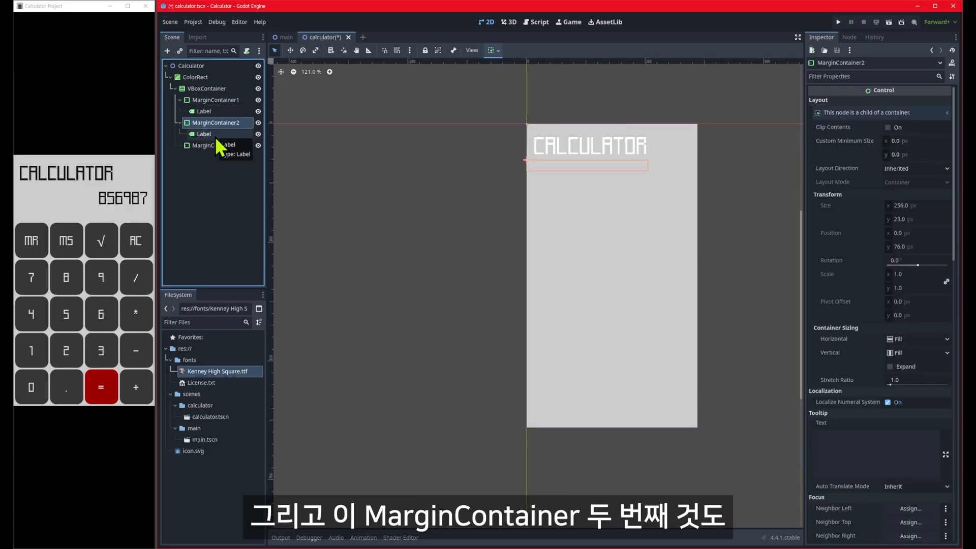
{"action": "left_click", "coordinate": [203, 134]}
{"action": "left_click", "coordinate": [849, 127]}
{"action": "type", "text": "0"}
{"action": "key", "text": "Return"}
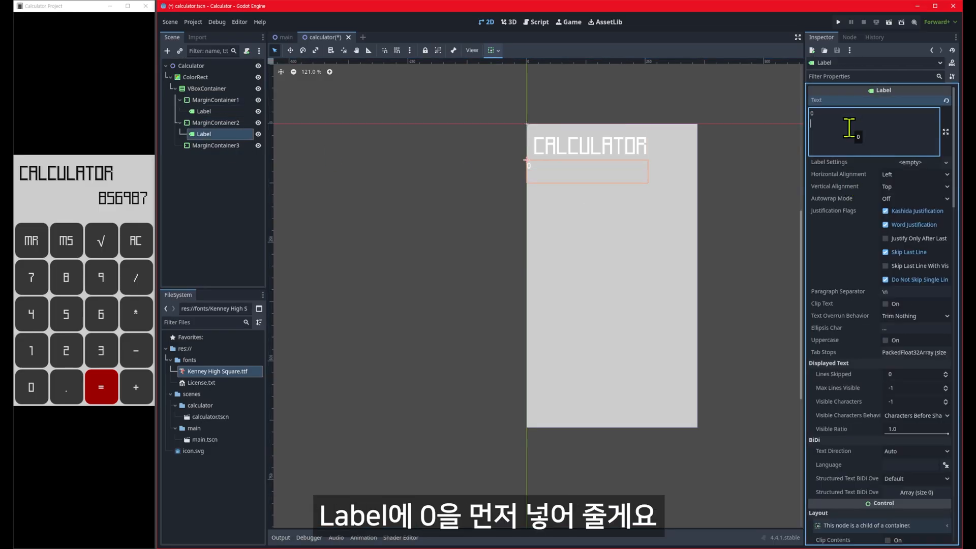
{"action": "key", "text": "BackSpace"}
Give MarginContainer2's Label new LabelSettings with the Kenney High Square.ttf font at size 56 px.
{"action": "left_click", "coordinate": [919, 162]}
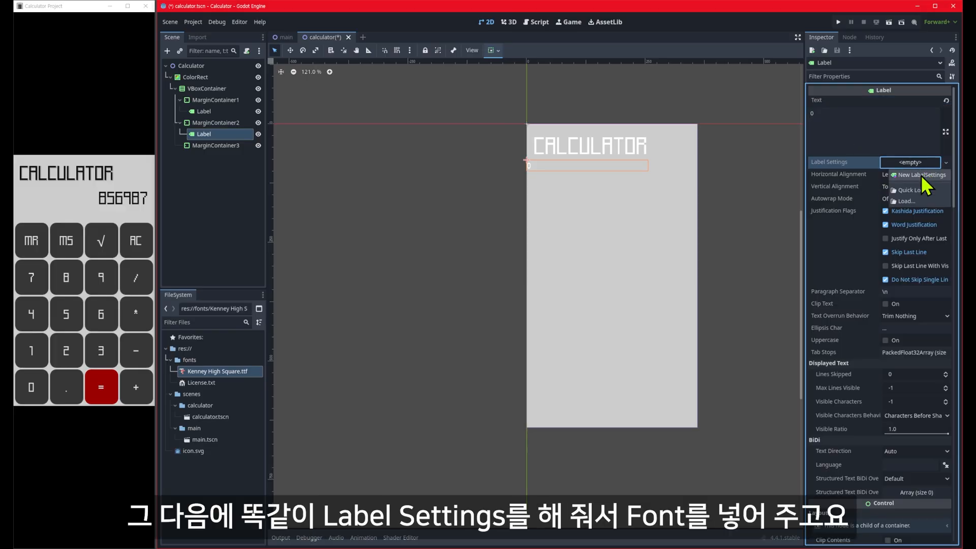
{"action": "left_click", "coordinate": [920, 175]}
{"action": "left_click", "coordinate": [917, 164]}
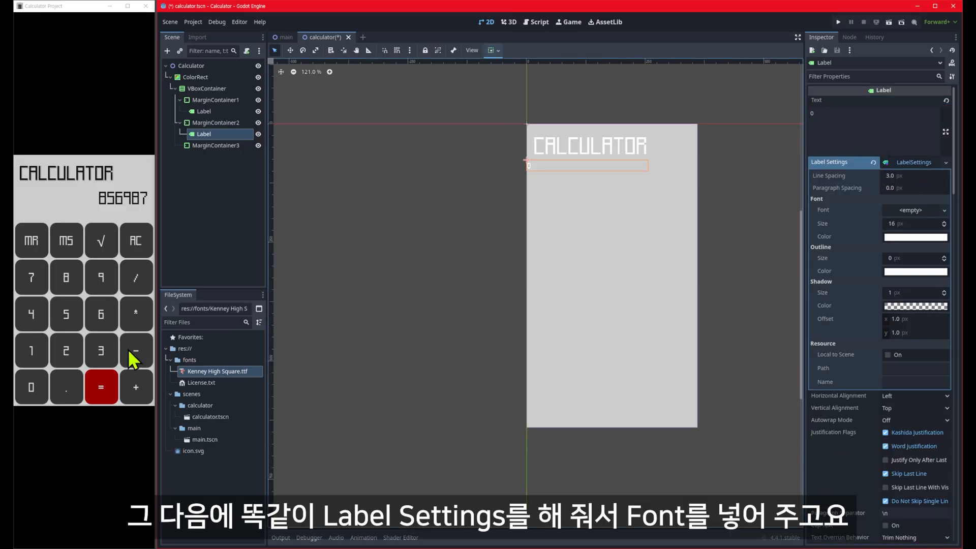
{"action": "left_click_drag", "start_coordinate": [196, 371], "coordinate": [904, 215]}
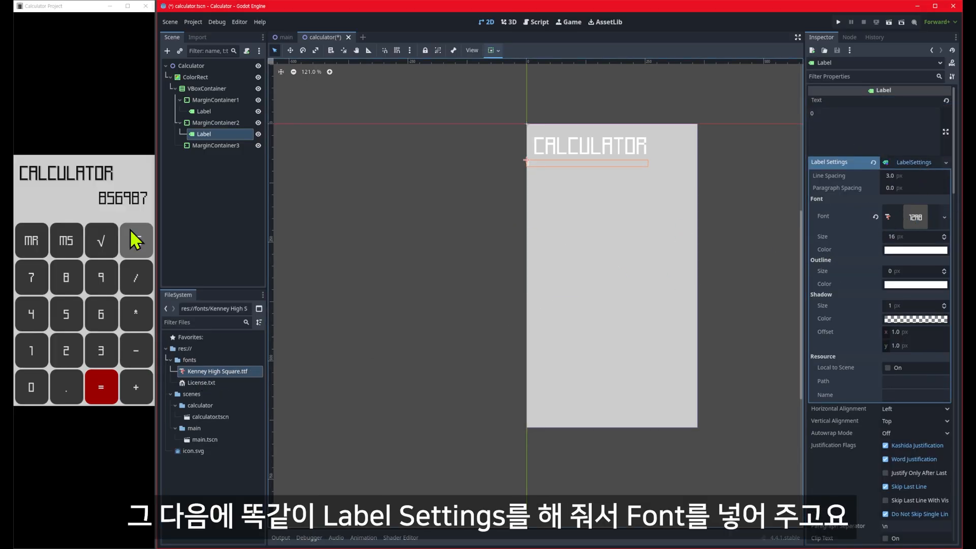
{"action": "left_click", "coordinate": [895, 235]}
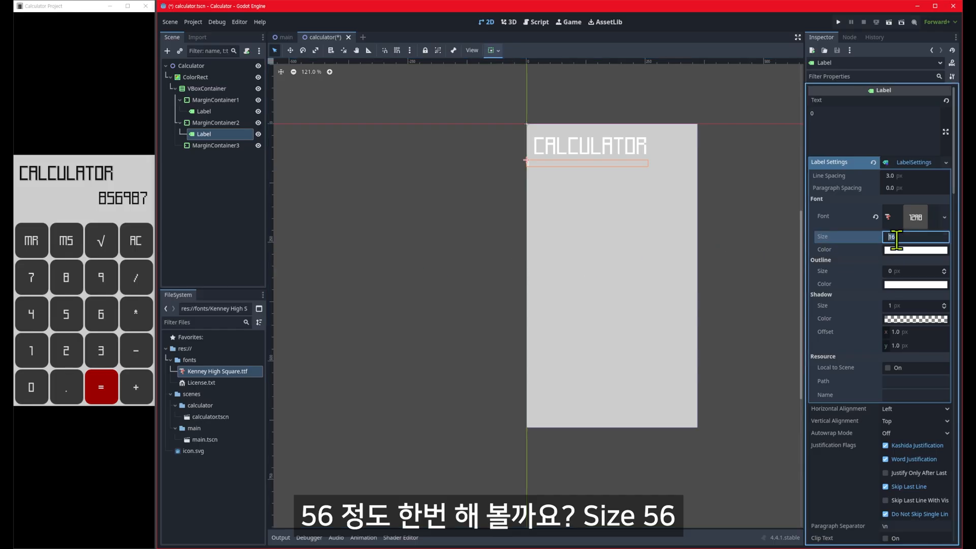
{"action": "type", "text": "56"}
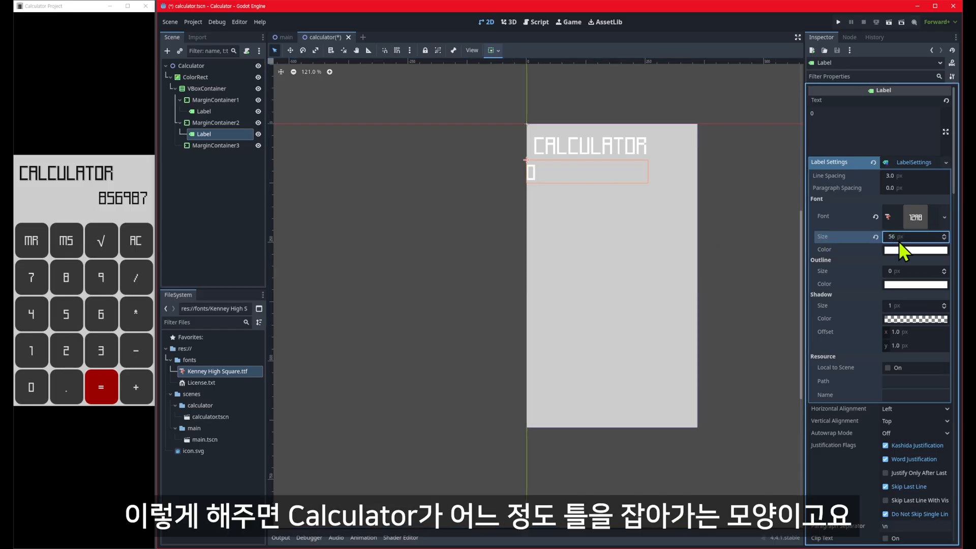
{"action": "key", "text": "Return"}
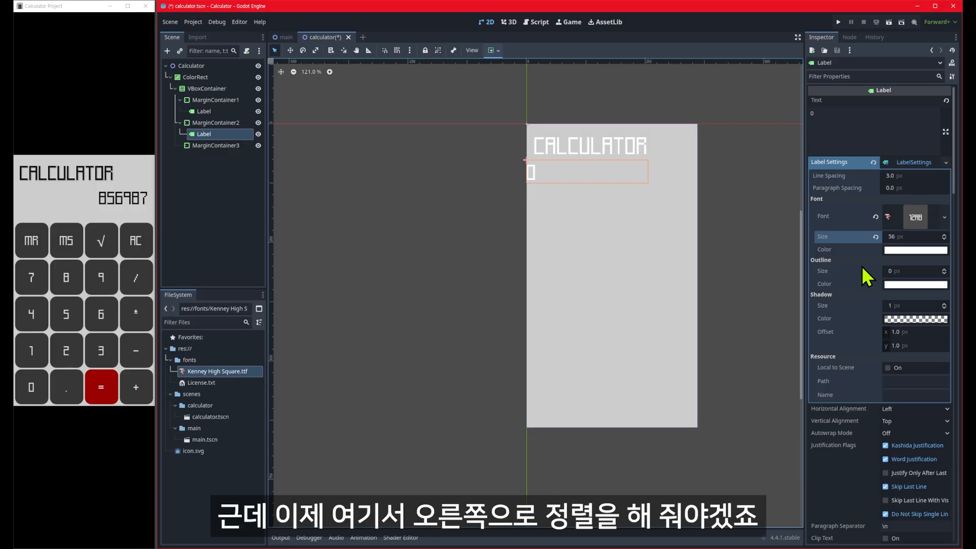
Set the horizontal alignment of MarginContainer2's Label to Right.
{"action": "left_click", "coordinate": [915, 163]}
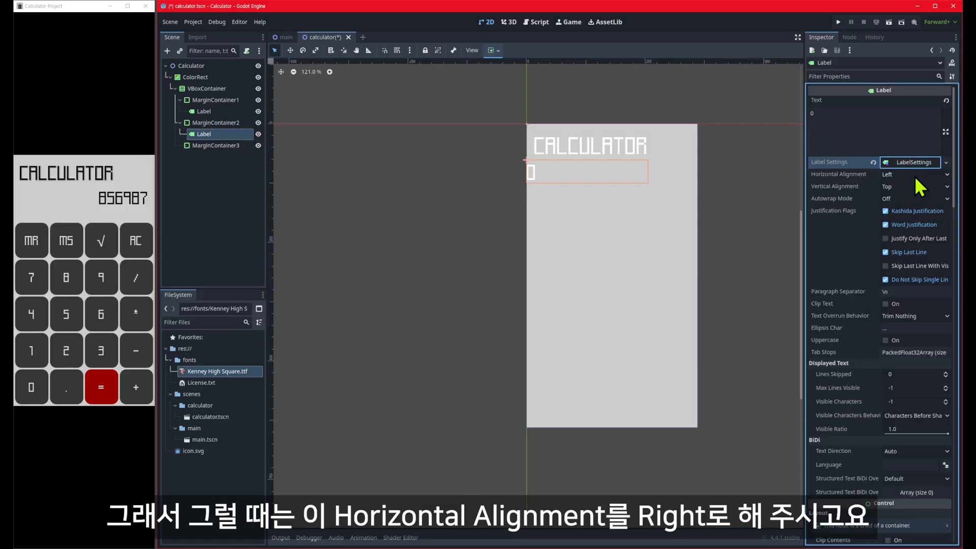
{"action": "left_click", "coordinate": [917, 173]}
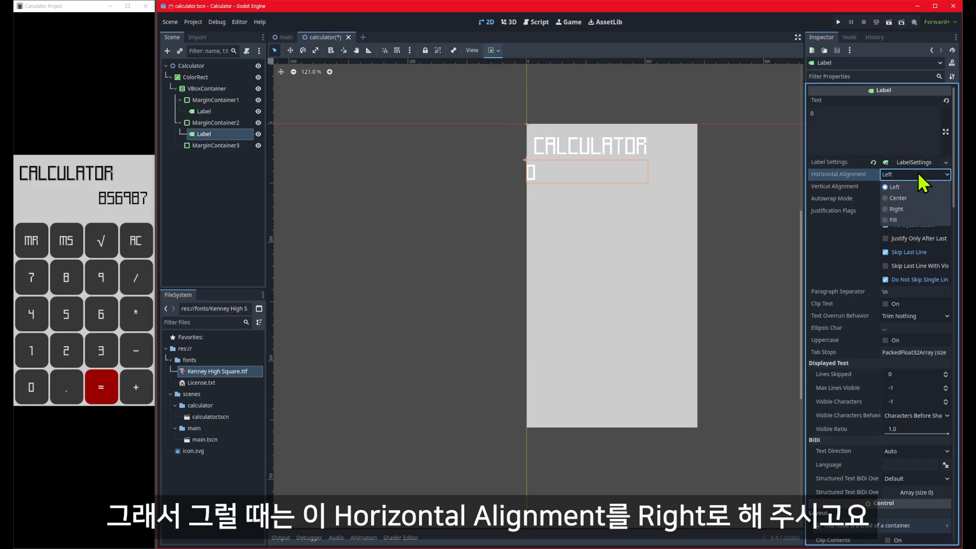
{"action": "left_click", "coordinate": [913, 204]}
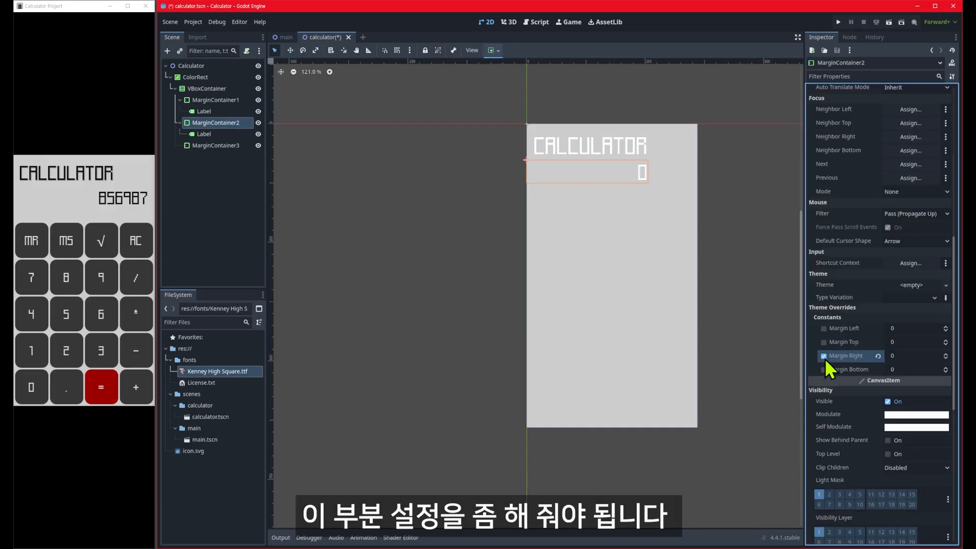
Override MarginContainer2's margins with 8 at the top, 16 at the right and 32 at the bottom.
{"action": "left_click", "coordinate": [897, 341]}
{"action": "type", "text": "8"}
{"action": "key", "text": "Tab"}
{"action": "type", "text": "16"}
{"action": "key", "text": "Tab"}
{"action": "type", "text": "342"}
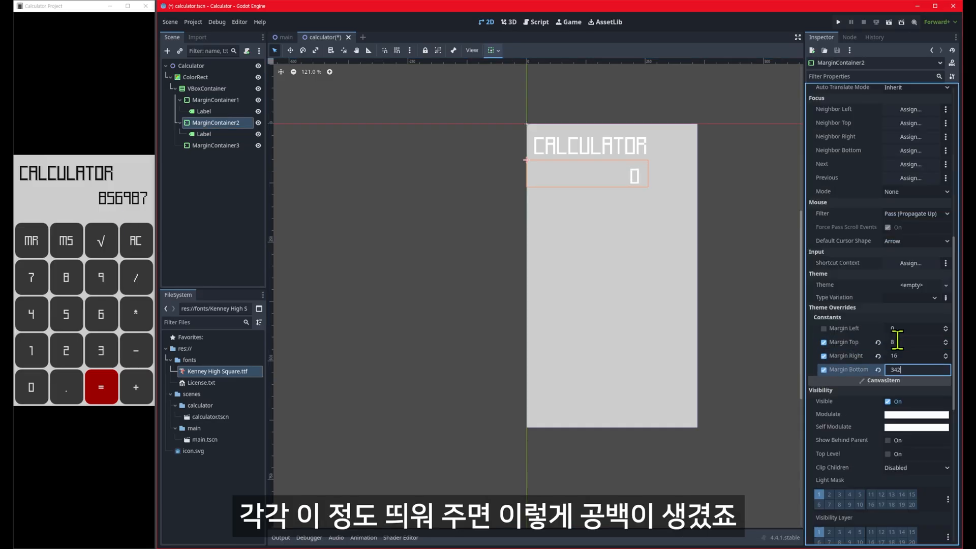
{"action": "type", "text": "2"}
{"action": "key", "text": "Return"}
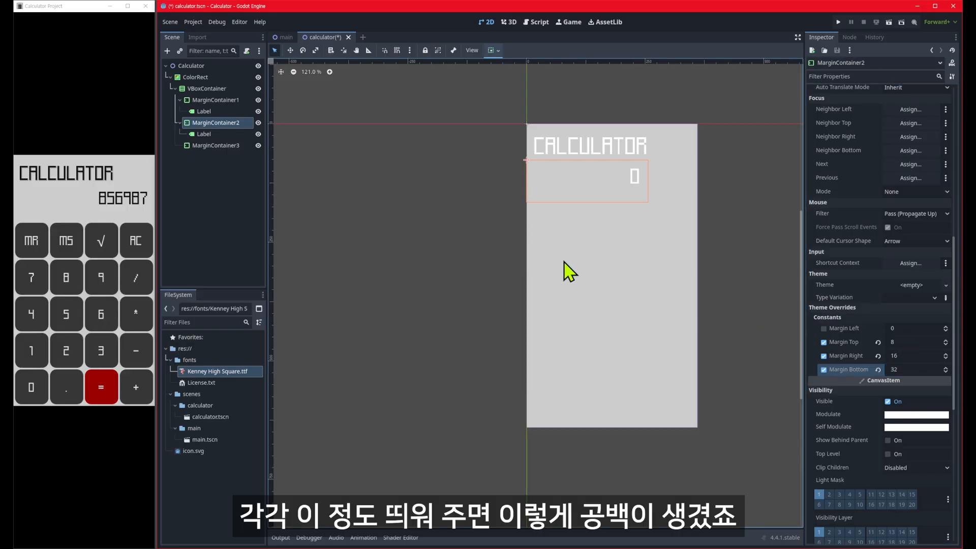
Set the VBoxContainer's custom minimum size to 360 by 640 px.
{"action": "left_click", "coordinate": [644, 165]}
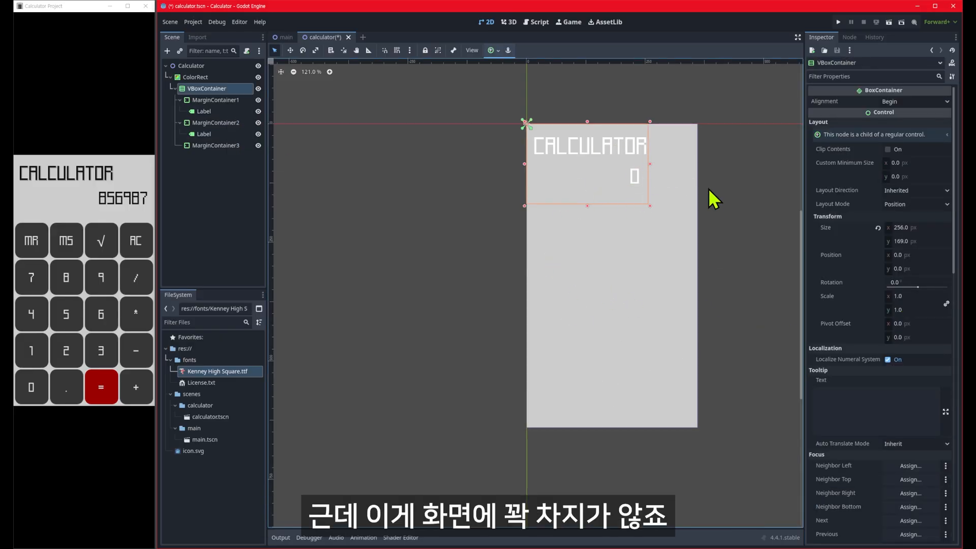
{"action": "left_click", "coordinate": [912, 163]}
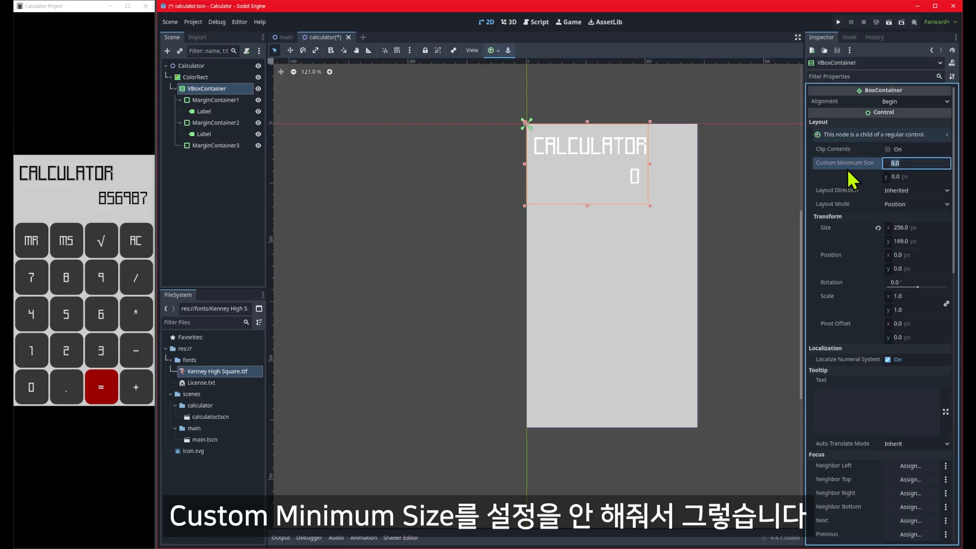
{"action": "type", "text": "360"}
{"action": "key", "text": "Tab"}
{"action": "type", "text": "640"}
{"action": "key", "text": "Return"}
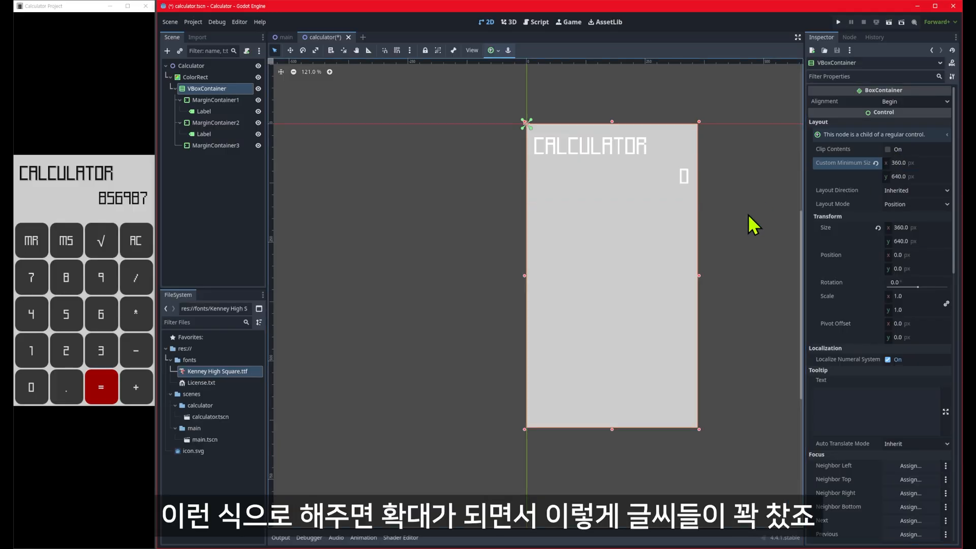
Change the font color of the Calculator label in MarginContainer1 to RGB 55, 55, 55.
{"action": "left_click", "coordinate": [221, 109]}
{"action": "left_click", "coordinate": [215, 126]}
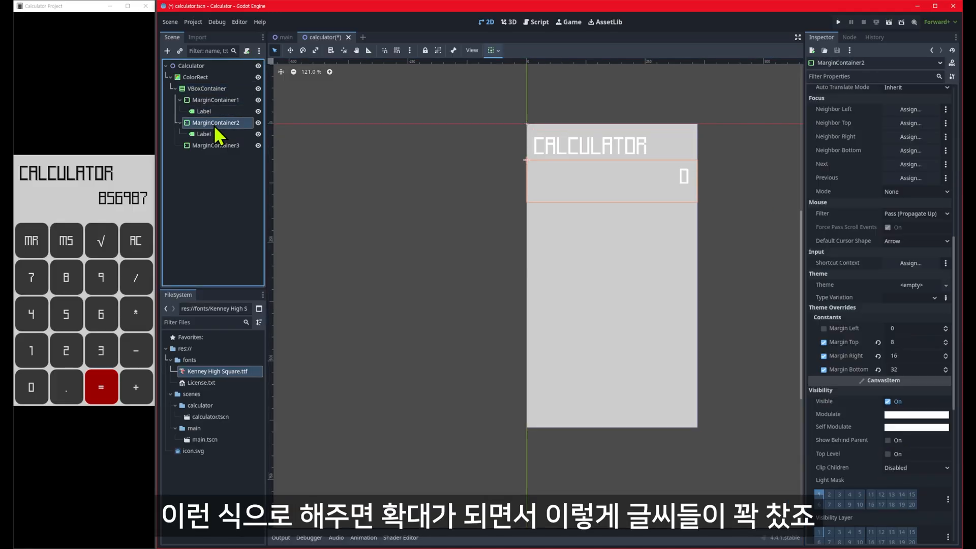
{"action": "left_click", "coordinate": [213, 112]}
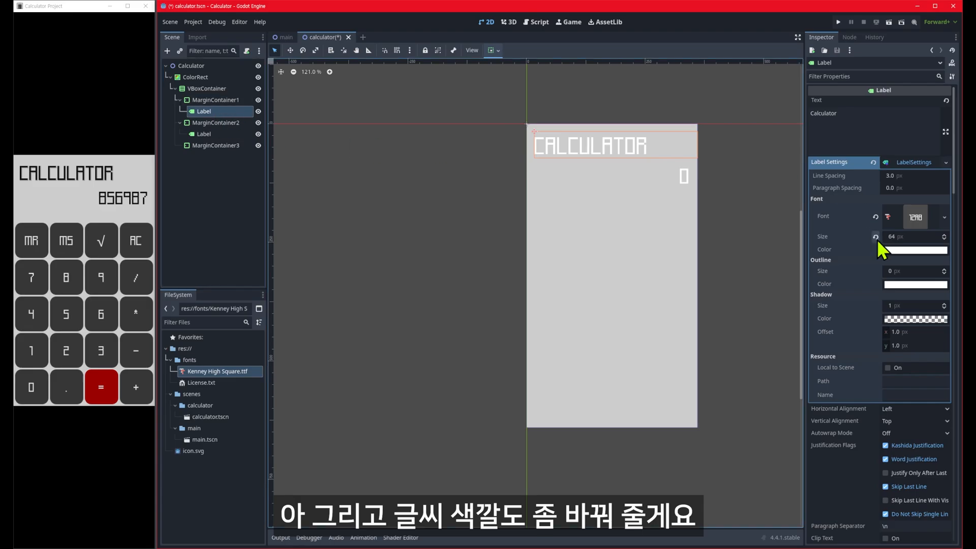
{"action": "left_click", "coordinate": [905, 164]}
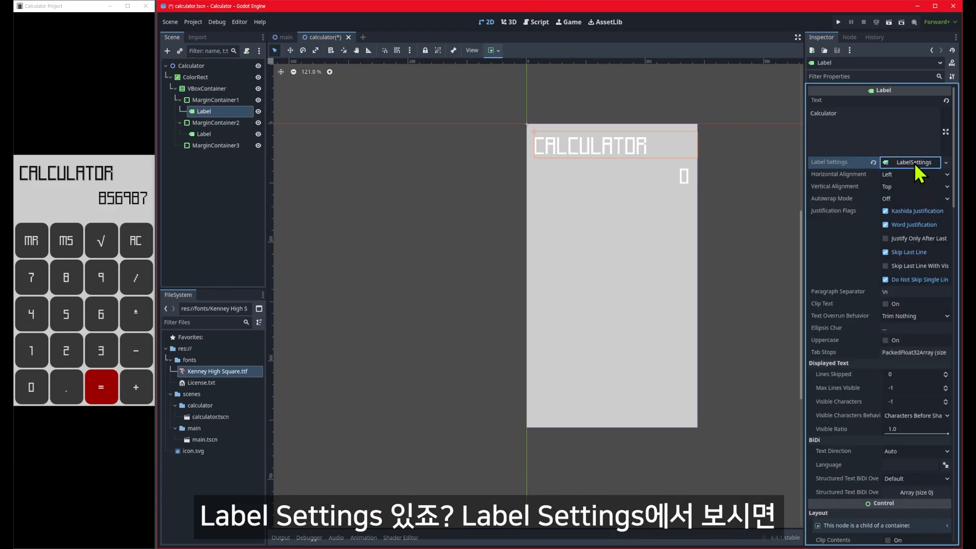
{"action": "left_click", "coordinate": [914, 163]}
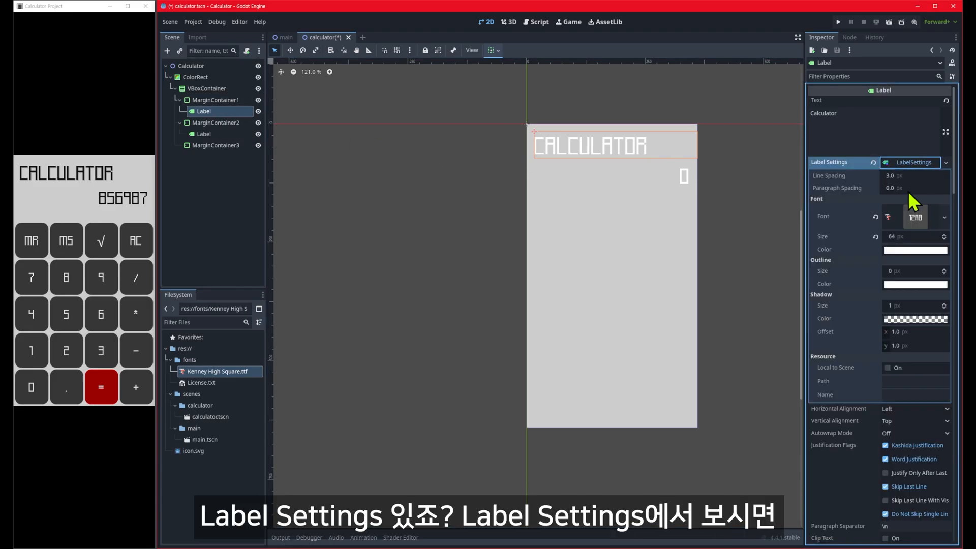
{"action": "left_click", "coordinate": [911, 250]}
{"action": "left_click", "coordinate": [951, 360]}
{"action": "left_click", "coordinate": [936, 393]}
{"action": "type", "text": "550"}
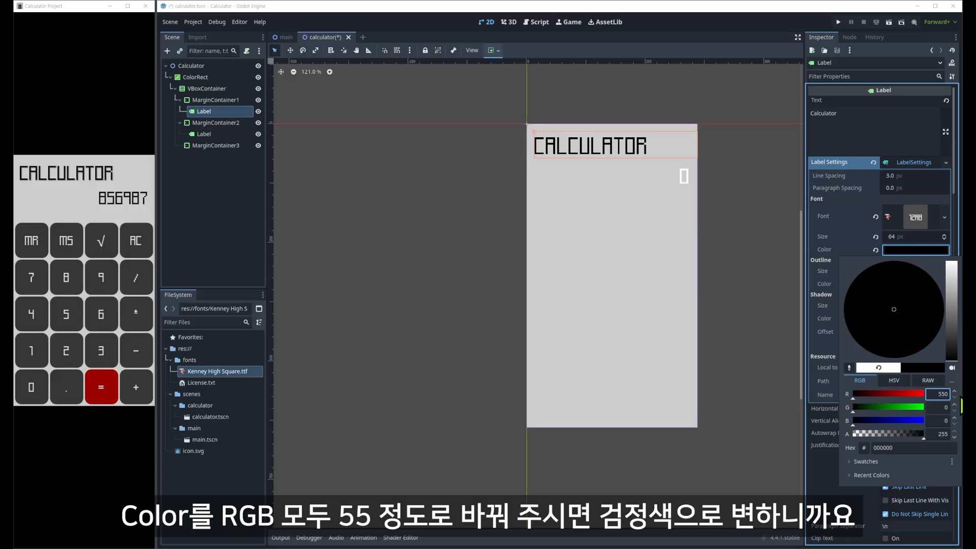
{"action": "key", "text": "Tab"}
{"action": "type", "text": "55"}
{"action": "key", "text": "Tab"}
{"action": "type", "text": "55"}
{"action": "key", "text": "Tab"}
{"action": "left_click", "coordinate": [684, 176]}
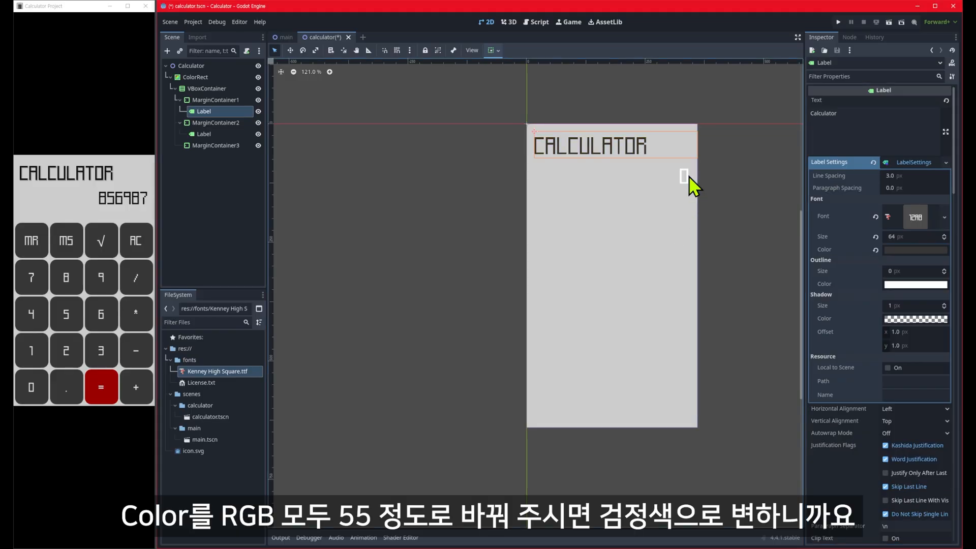
Change the font color of the 0 display label in MarginContainer2 to RGB 55, 55, 55 and save the scene.
{"action": "left_click", "coordinate": [689, 177]}
{"action": "left_click", "coordinate": [907, 162]}
{"action": "left_click", "coordinate": [909, 251]}
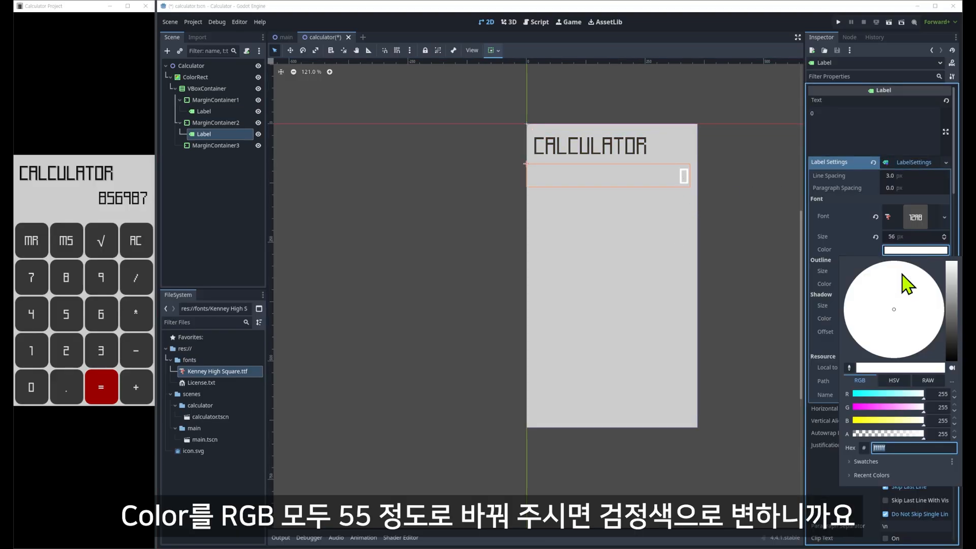
{"action": "left_click", "coordinate": [930, 395]}
{"action": "type", "text": "55"}
{"action": "key", "text": "Tab"}
{"action": "type", "text": "55"}
{"action": "key", "text": "Tab"}
{"action": "type", "text": "55"}
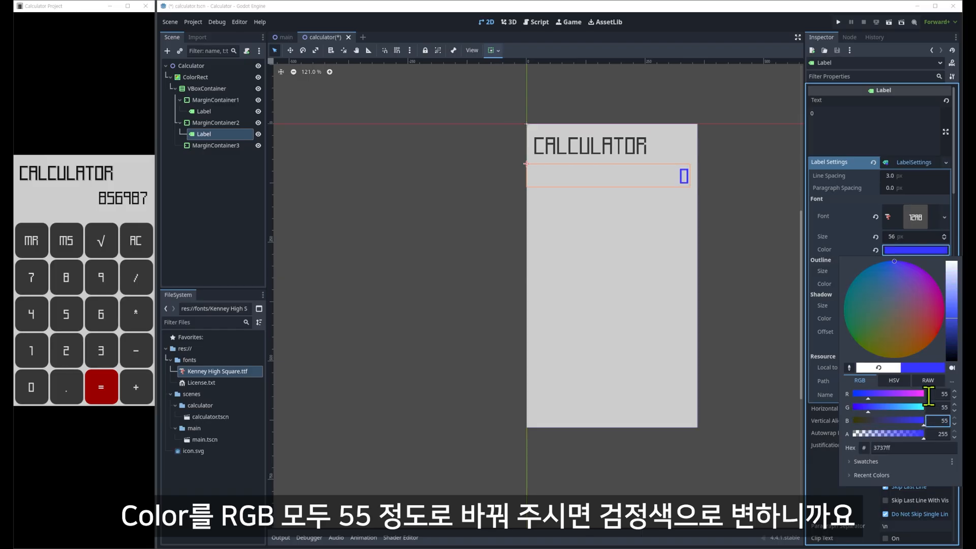
{"action": "left_click", "coordinate": [797, 310]}
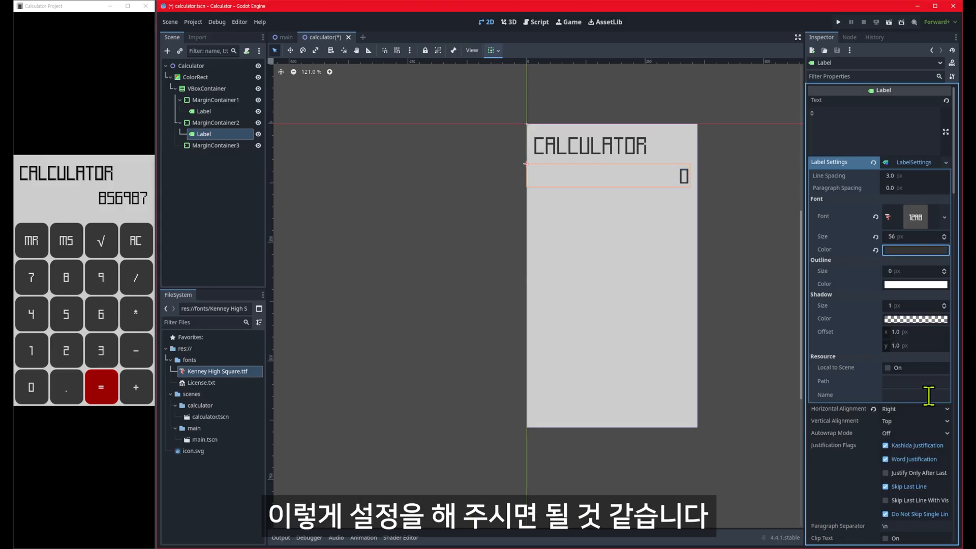
{"action": "left_click", "coordinate": [753, 280]}
{"action": "key", "text": "ctrl+s"}
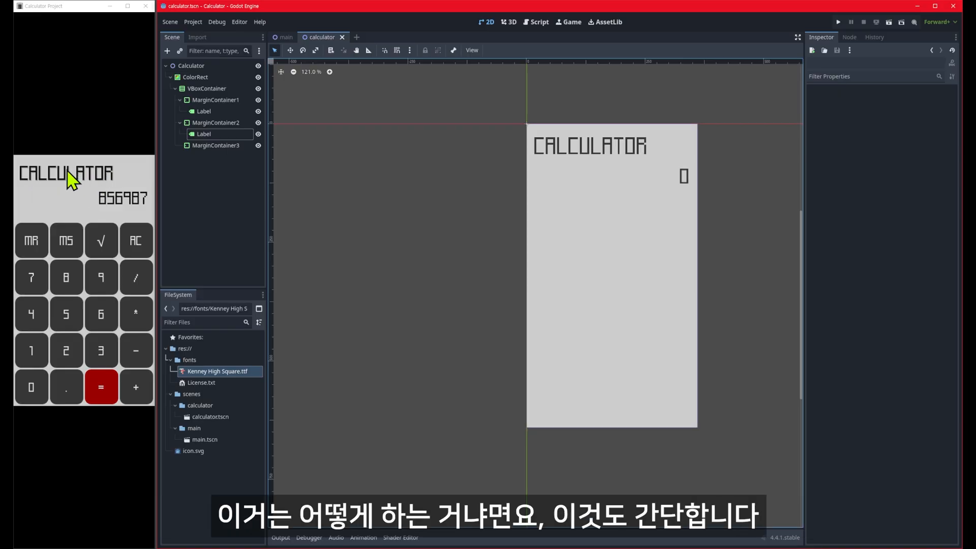
Set the shadow size of the Calculator title label to 4 px in its label settings.
{"action": "left_click", "coordinate": [591, 152]}
{"action": "left_click", "coordinate": [912, 162]}
{"action": "left_click", "coordinate": [913, 163]}
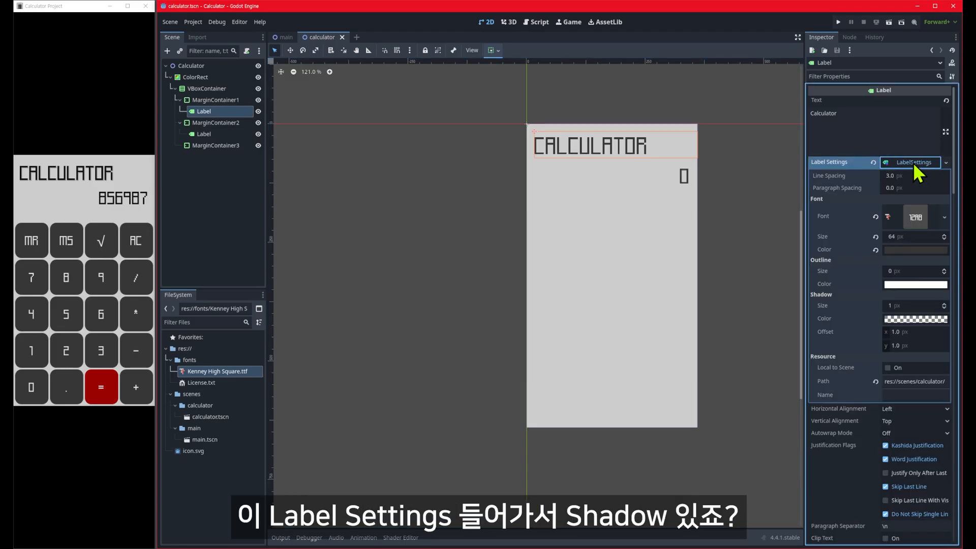
{"action": "left_click", "coordinate": [901, 305]}
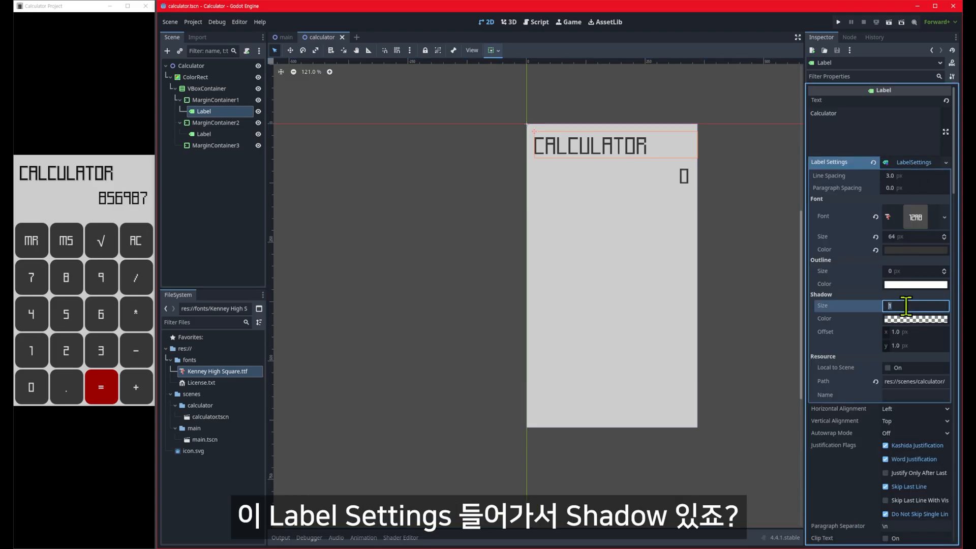
{"action": "type", "text": "4"}
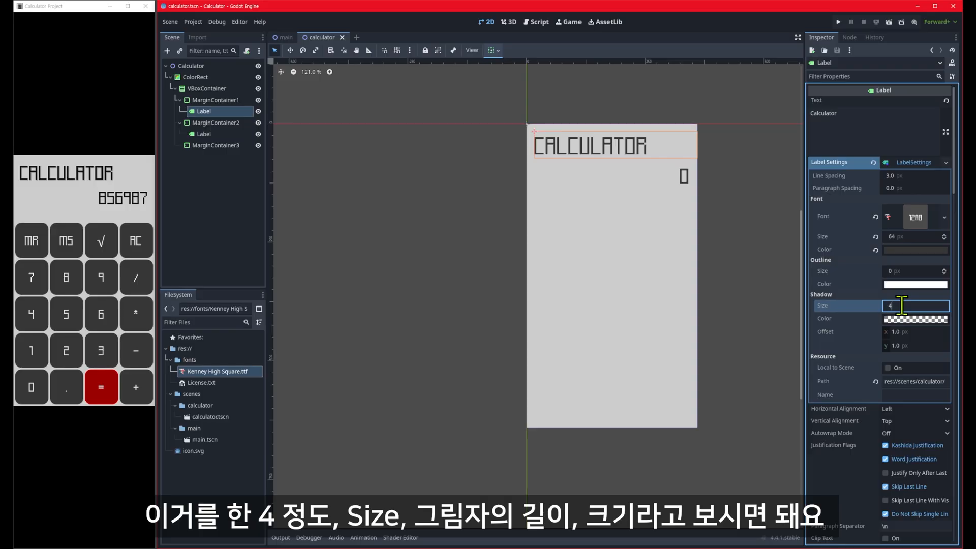
{"action": "key", "text": "Return"}
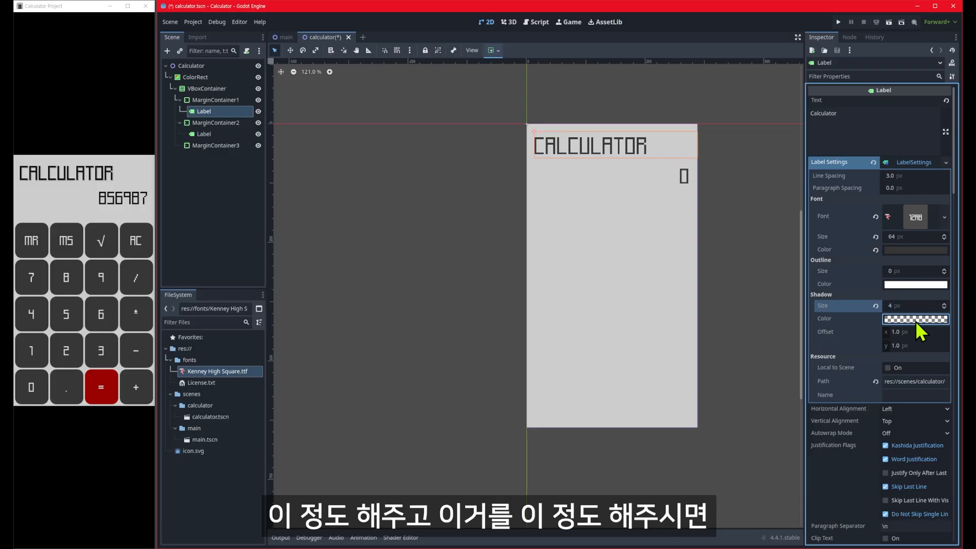
Set the title label's shadow color to an opaque gray of RGB 155, 155, 155.
{"action": "left_click", "coordinate": [916, 319]}
{"action": "left_click_drag", "start_coordinate": [907, 262], "coordinate": [929, 262]}
{"action": "left_click", "coordinate": [931, 222]}
{"action": "type", "text": "150"}
{"action": "key", "text": "Tab"}
{"action": "type", "text": "150"}
{"action": "key", "text": "Tab"}
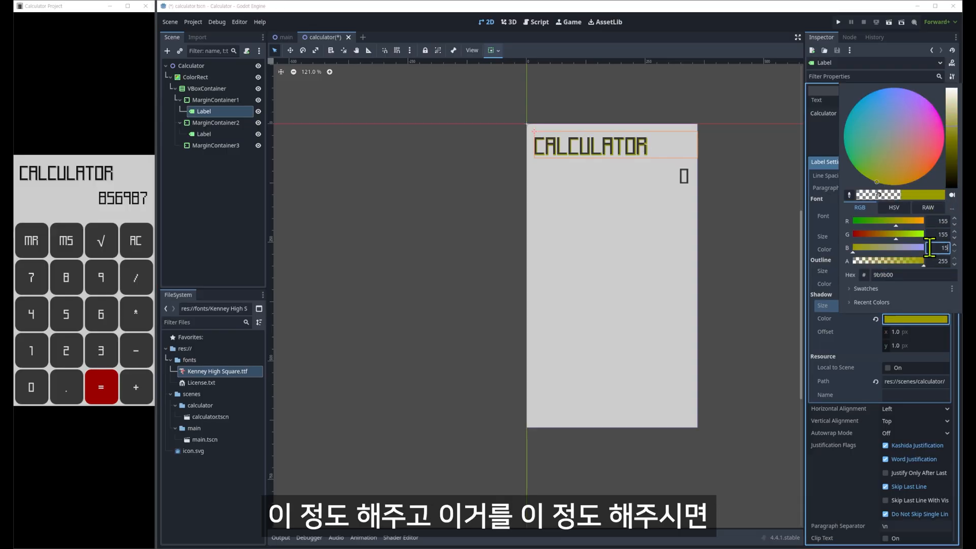
{"action": "type", "text": "150"}
{"action": "key", "text": "Return"}
{"action": "scroll", "coordinate": [584, 191], "scroll_direction": "up", "scroll_amount": 5}
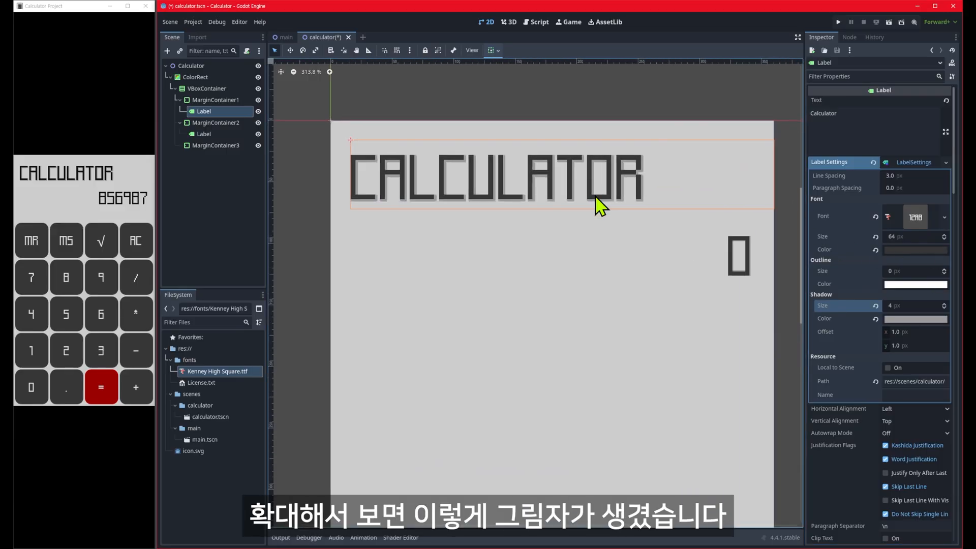
{"action": "scroll", "coordinate": [584, 229], "scroll_direction": "down", "scroll_amount": 4}
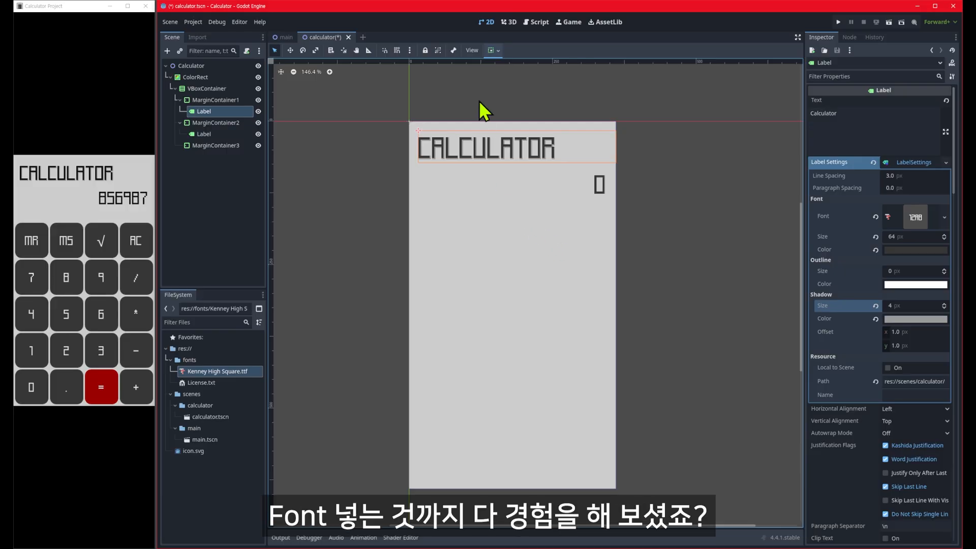
Add a GridContainer node as a child of MarginContainer3.
{"action": "left_click", "coordinate": [216, 146]}
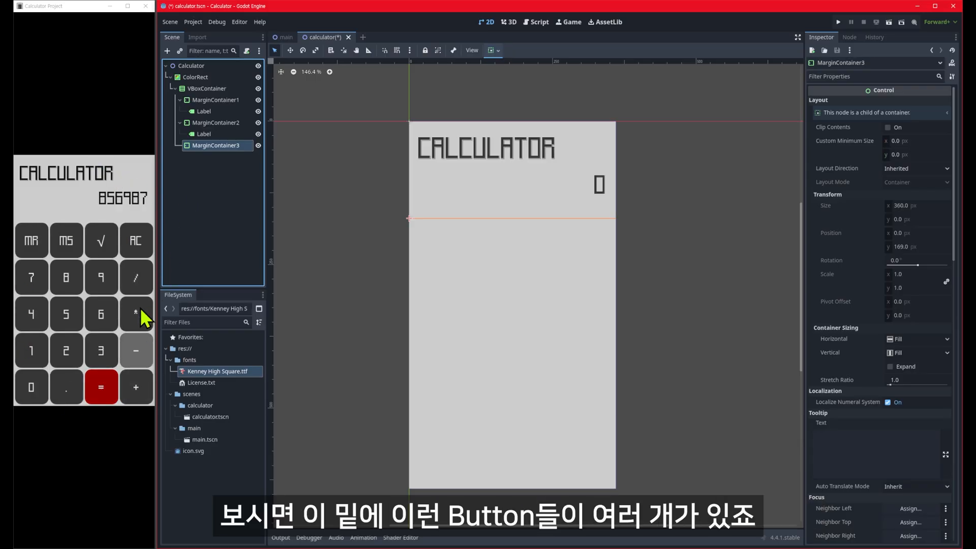
{"action": "left_click", "coordinate": [167, 51]}
{"action": "type", "text": "contr"}
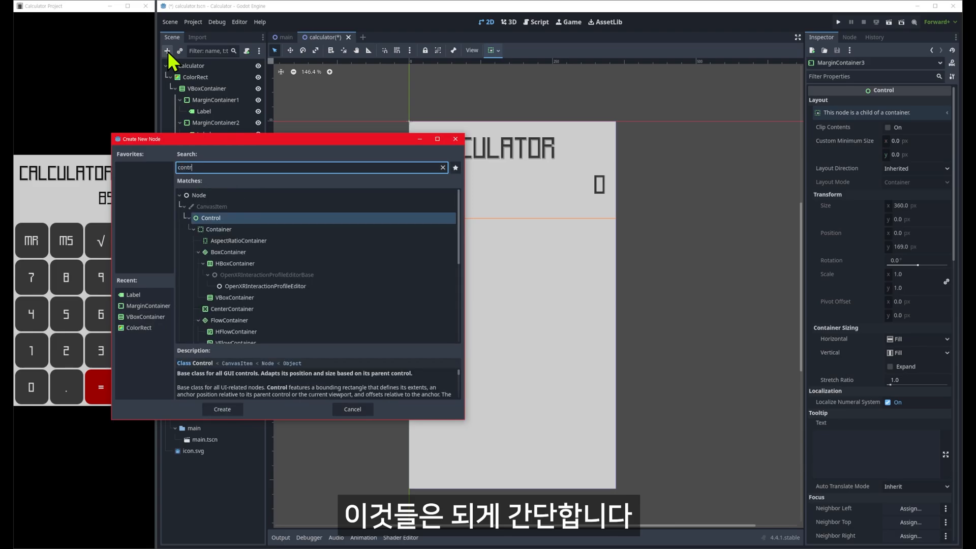
{"action": "key", "text": "BackSpace"}
{"action": "type", "text": "a"}
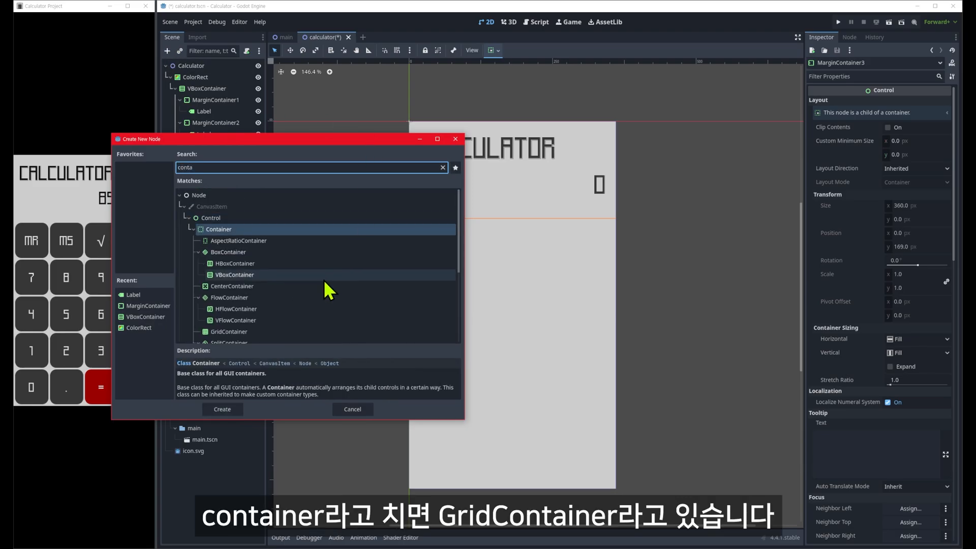
{"action": "left_click", "coordinate": [267, 332]}
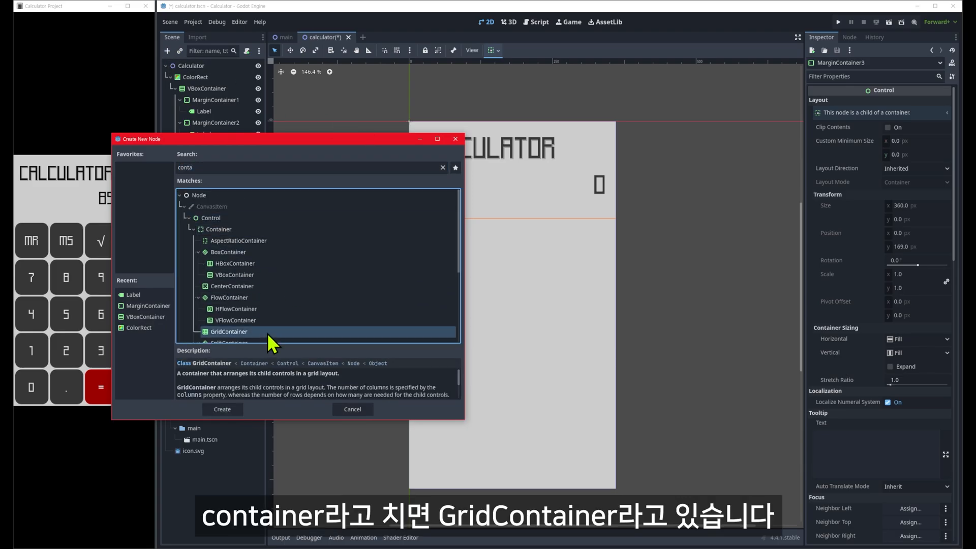
{"action": "left_click", "coordinate": [224, 410]}
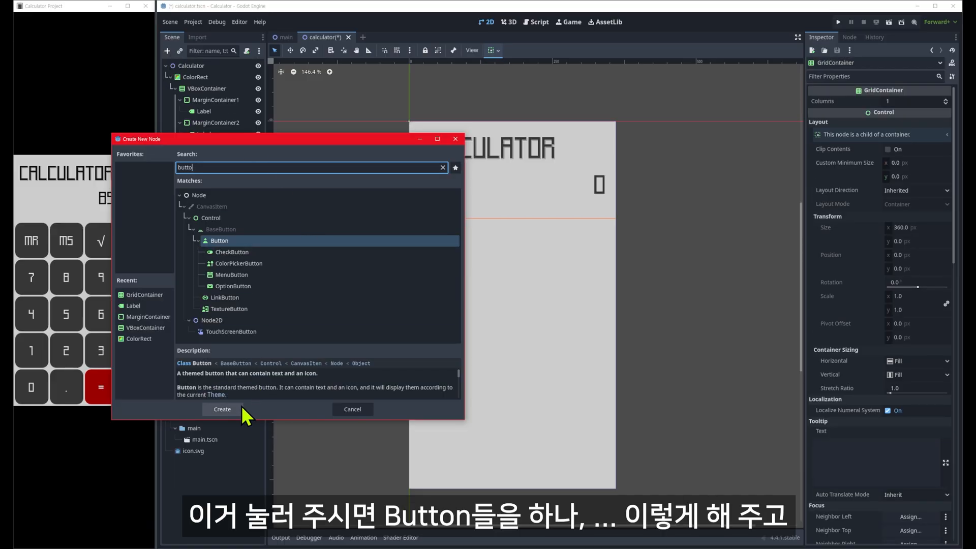
Add a Button node inside the GridContainer and duplicate it until there are 20 buttons.
{"action": "left_click", "coordinate": [238, 407]}
{"action": "key", "text": "ctrl+d"}
{"action": "key", "text": "ctrl+d"}
{"action": "key", "text": "ctrl+d"}
{"action": "key", "text": "ctrl+d"}
{"action": "key", "text": "ctrl+d"}
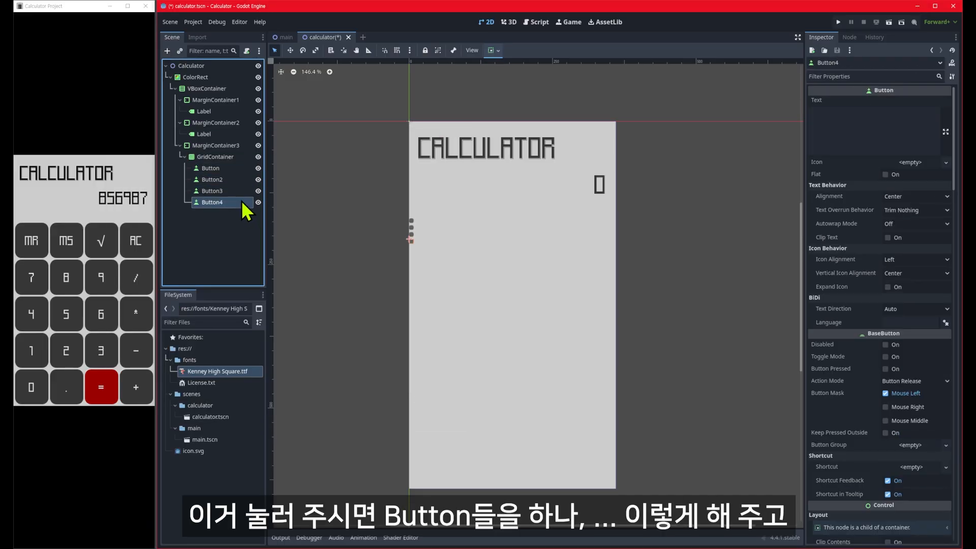
{"action": "key", "text": "ctrl+d"}
{"action": "key", "text": "ctrl+d"}
{"action": "key", "text": "ctrl+d"}
{"action": "key", "text": "ctrl+d"}
{"action": "key", "text": "ctrl+d"}
{"action": "key", "text": "ctrl+d"}
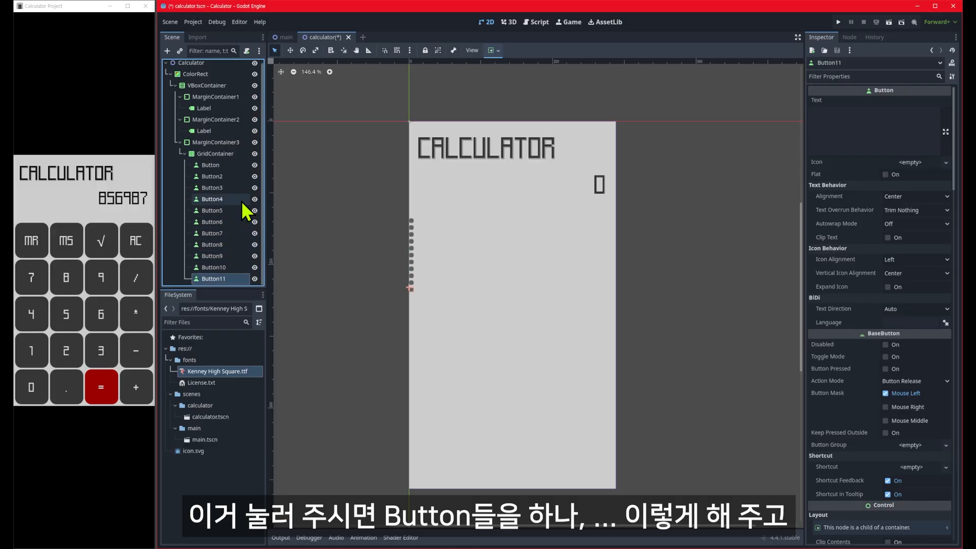
{"action": "key", "text": "ctrl+d"}
{"action": "key", "text": "ctrl+d"}
{"action": "key", "text": "ctrl+d"}
{"action": "key", "text": "ctrl+d"}
{"action": "key", "text": "ctrl+d"}
{"action": "key", "text": "ctrl+d"}
{"action": "key", "text": "ctrl+d"}
{"action": "key", "text": "ctrl+d"}
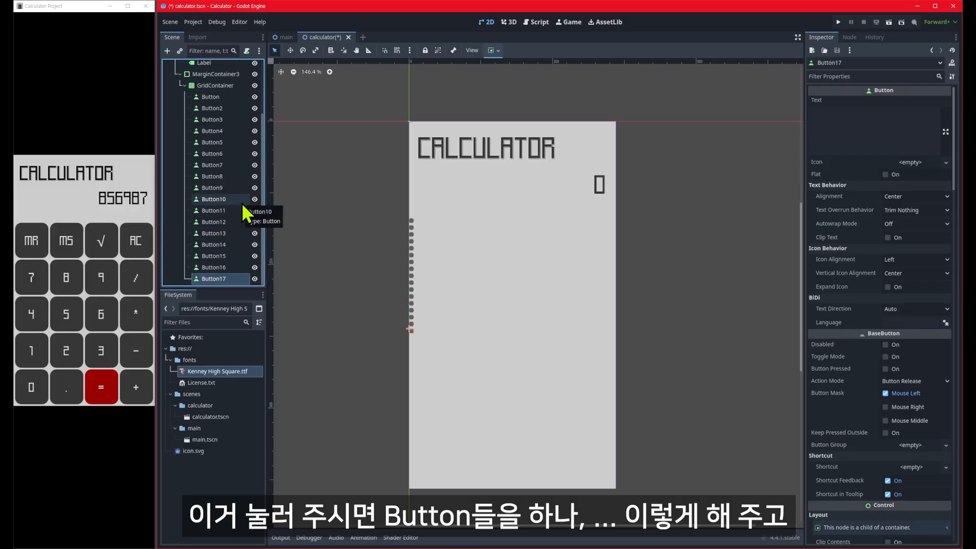
{"action": "scroll", "coordinate": [237, 241], "scroll_direction": "up", "scroll_amount": 3}
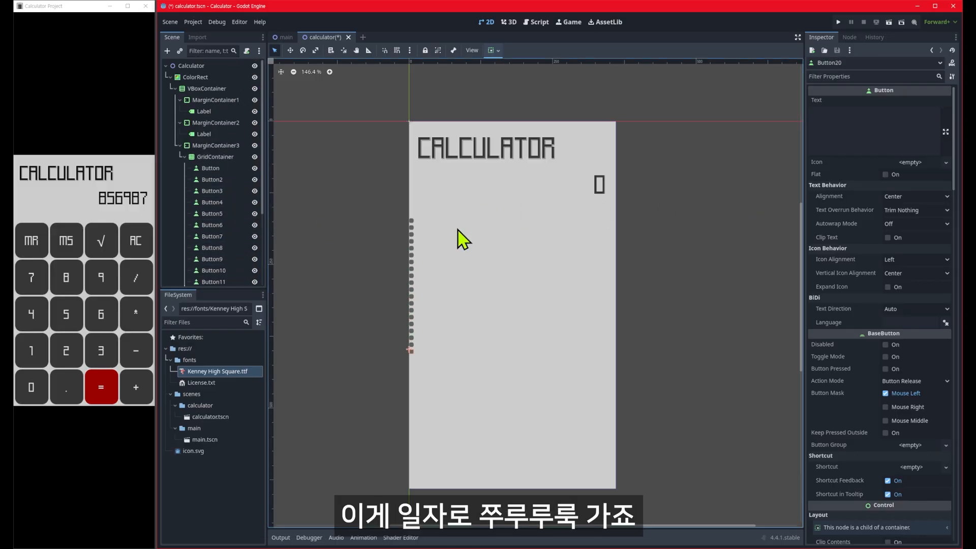
Set the GridContainer's number of columns to 4.
{"action": "left_click", "coordinate": [221, 157]}
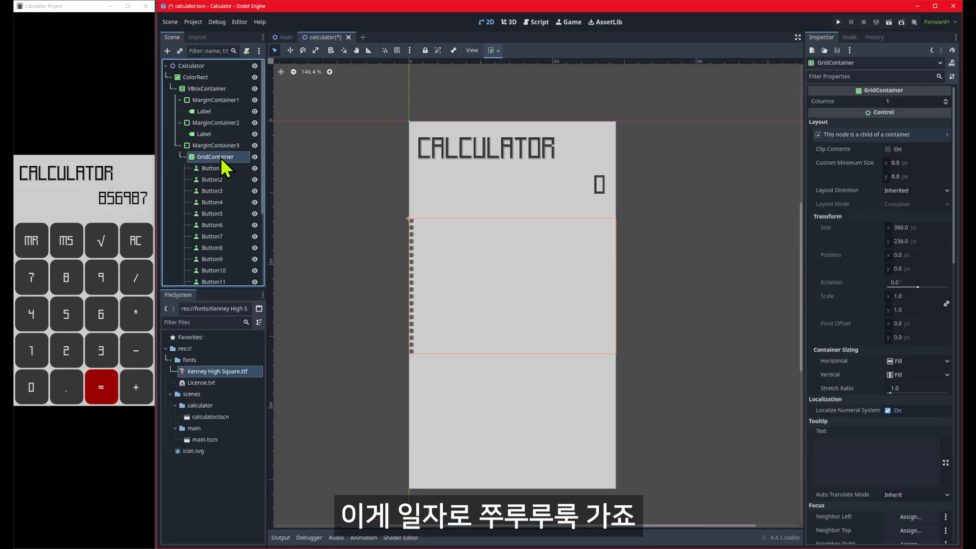
{"action": "left_click", "coordinate": [946, 99]}
{"action": "left_click", "coordinate": [946, 99]}
{"action": "left_click", "coordinate": [946, 99]}
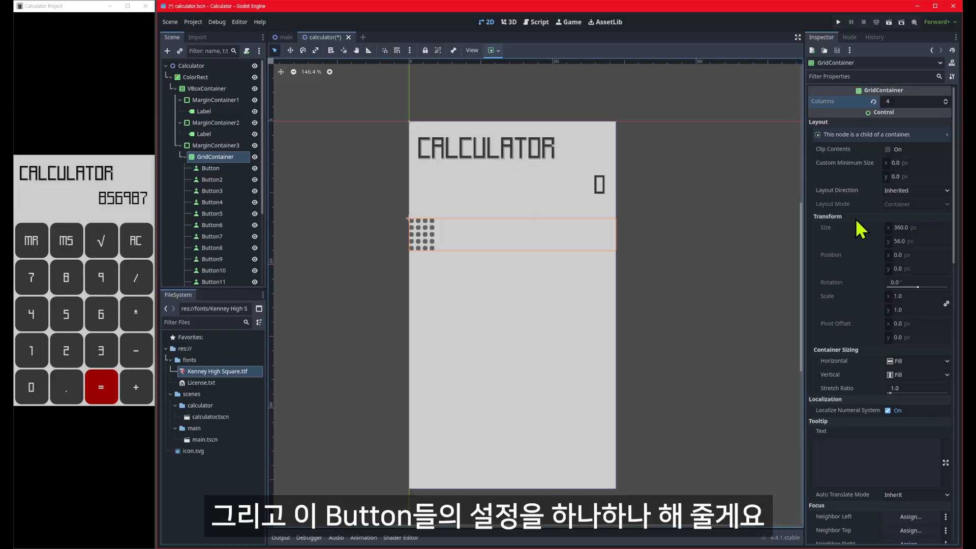
Set the text of the first three grid buttons to MR, MS and √.
{"action": "left_click", "coordinate": [211, 168]}
{"action": "left_click", "coordinate": [916, 165]}
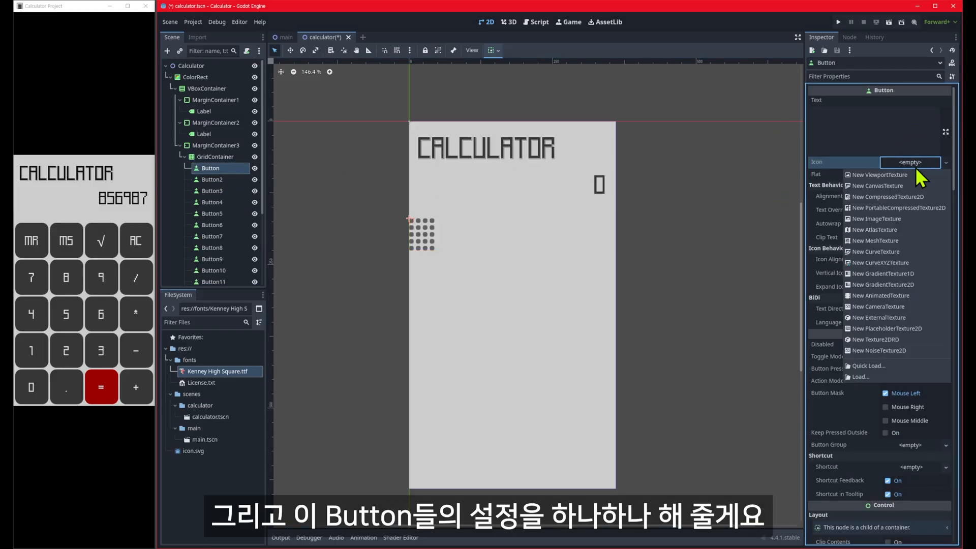
{"action": "key", "text": "Escape"}
{"action": "left_click", "coordinate": [874, 121]}
{"action": "type", "text": "MR"}
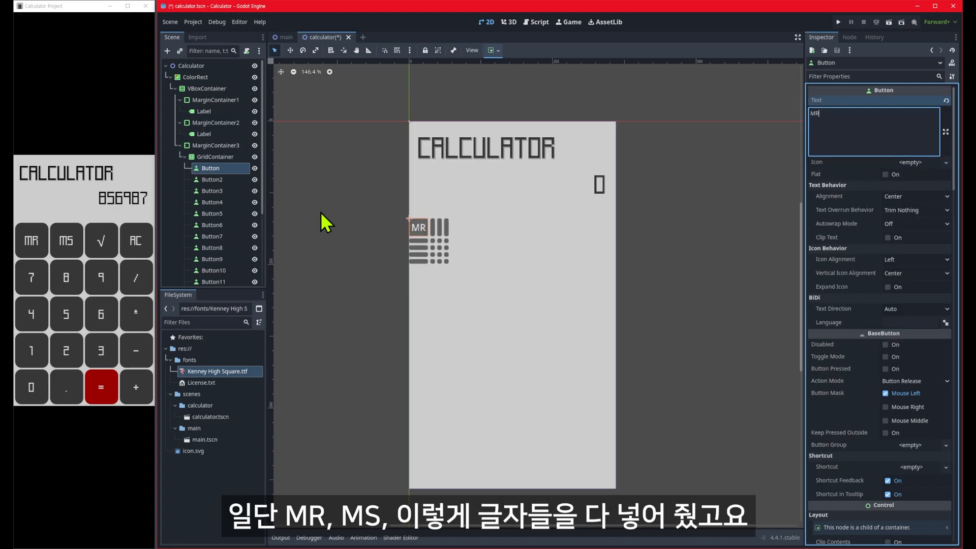
{"action": "left_click", "coordinate": [227, 179]}
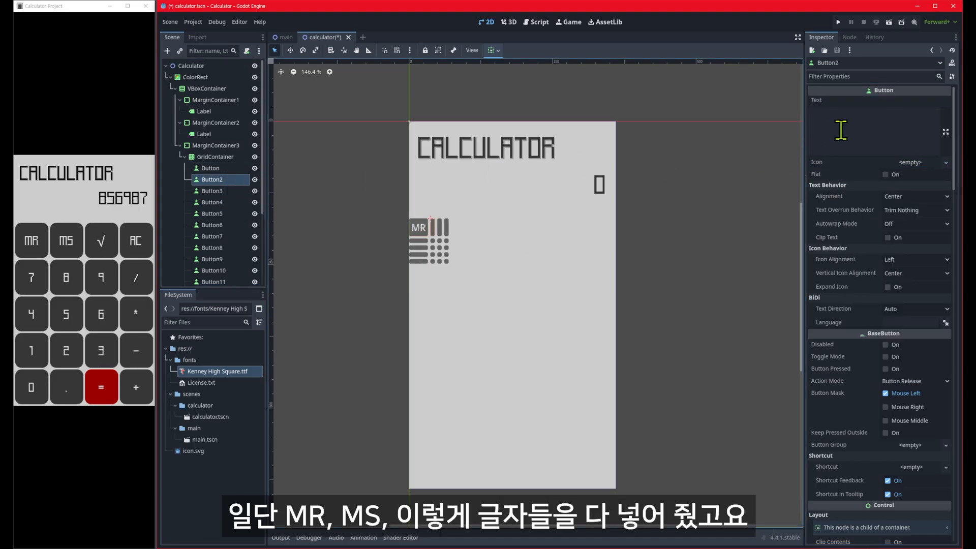
{"action": "left_click", "coordinate": [845, 117]}
{"action": "type", "text": "MS"}
{"action": "left_click", "coordinate": [212, 191]}
{"action": "left_click", "coordinate": [897, 129]}
{"action": "type", "text": "√"}
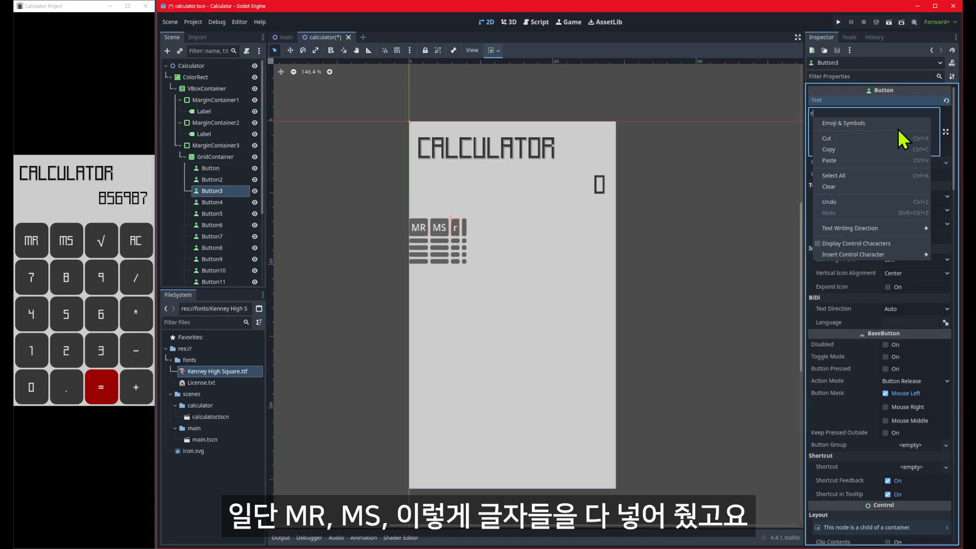
Label the remaining grid buttons in order with AC, 7, 8, 9, /, 4, 5, 6, *, 1, 2, 3, -, 0, ., = and +.
{"action": "left_click", "coordinate": [212, 202]}
{"action": "left_click", "coordinate": [847, 127]}
{"action": "type", "text": "AC"}
{"action": "left_click", "coordinate": [212, 214]}
{"action": "left_click", "coordinate": [847, 126]}
{"action": "type", "text": "70"}
{"action": "left_click", "coordinate": [213, 278]}
{"action": "type", "text": "+"}
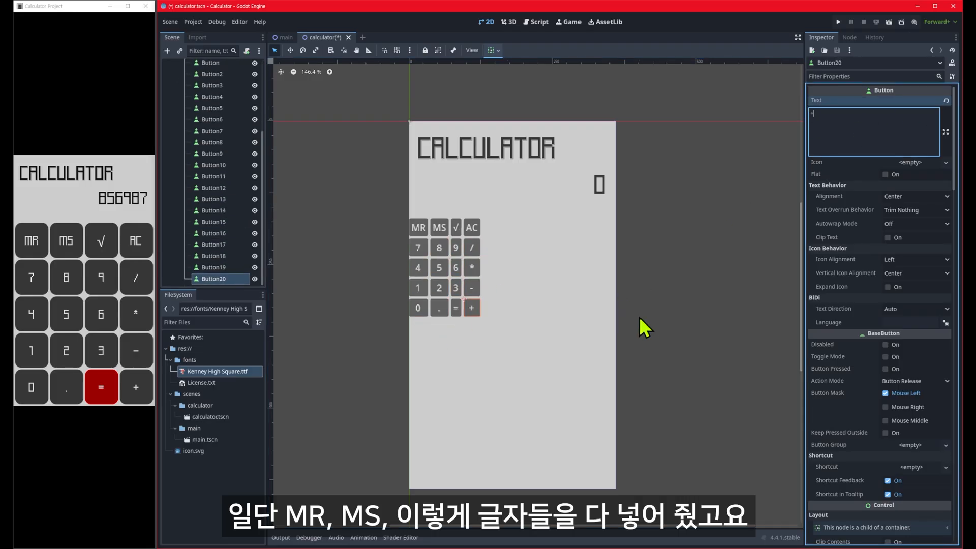
{"action": "left_click", "coordinate": [653, 314]}
Override the calculator buttons' font with Kenney High Square.ttf and their font size with 40 px, starting with the MR button.
{"action": "left_click", "coordinate": [420, 227]}
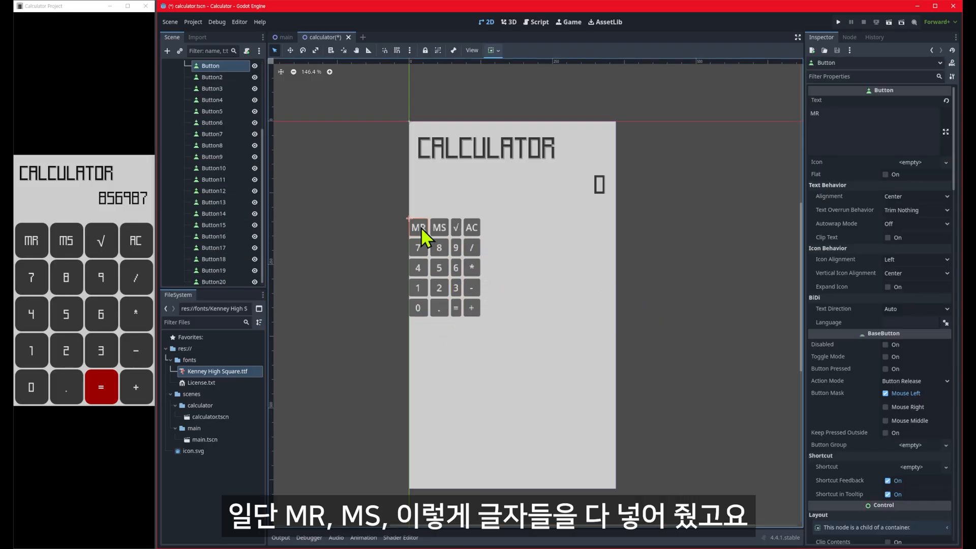
{"action": "scroll", "coordinate": [838, 309], "scroll_direction": "down", "scroll_amount": 10}
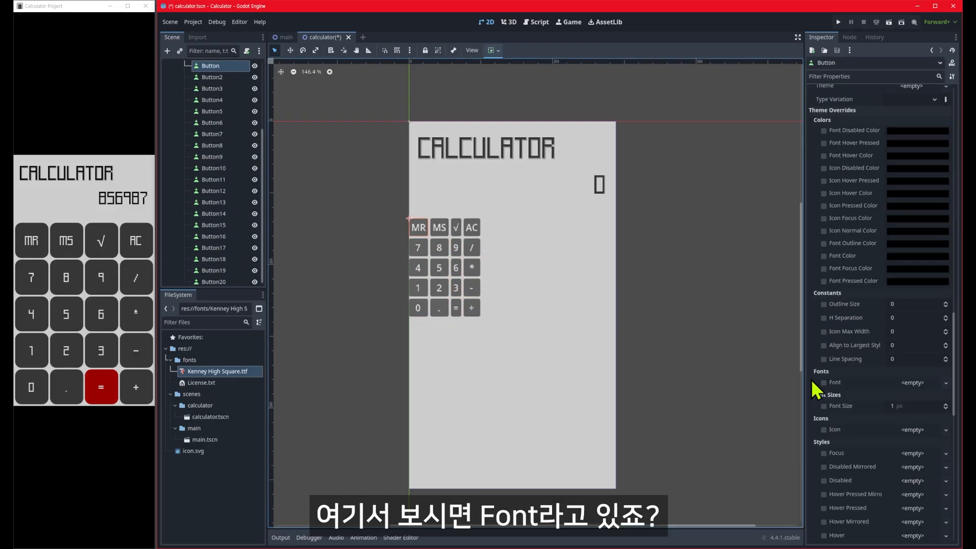
{"action": "left_click_drag", "start_coordinate": [199, 371], "coordinate": [895, 383]}
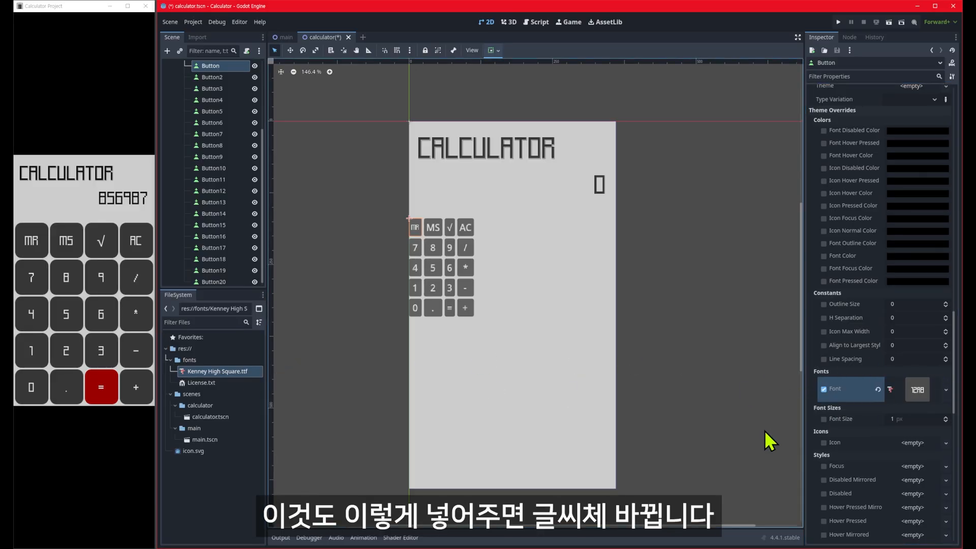
{"action": "left_click", "coordinate": [908, 419]}
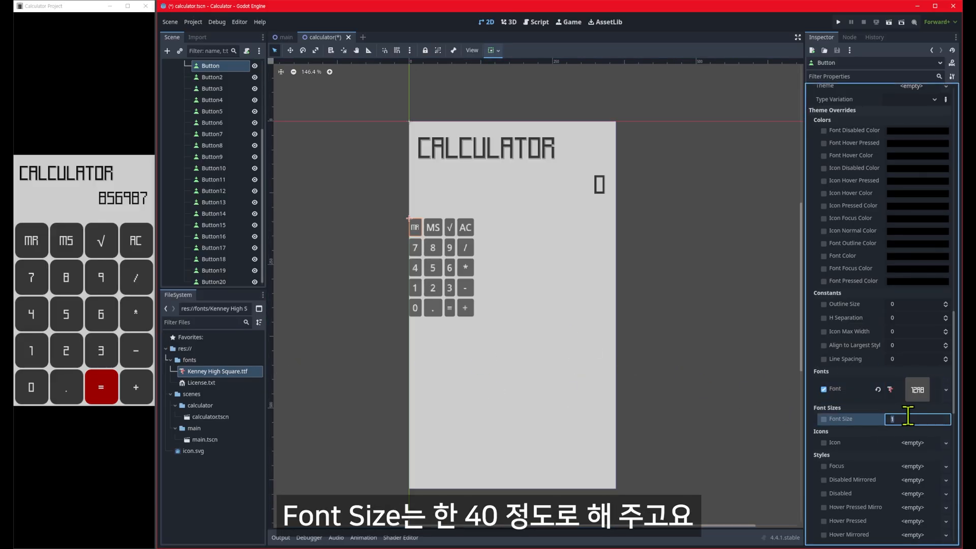
{"action": "type", "text": "40"}
{"action": "key", "text": "Return"}
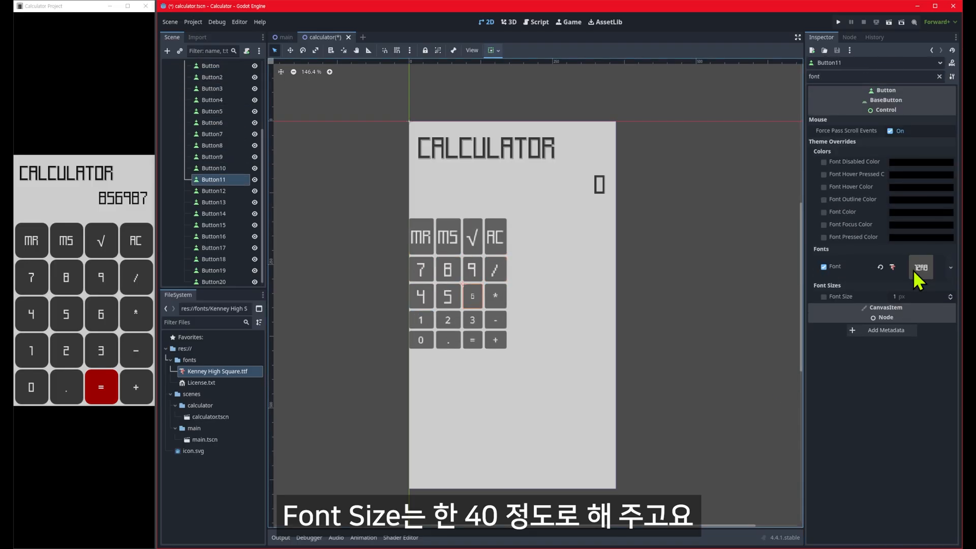
{"action": "left_click", "coordinate": [650, 305]}
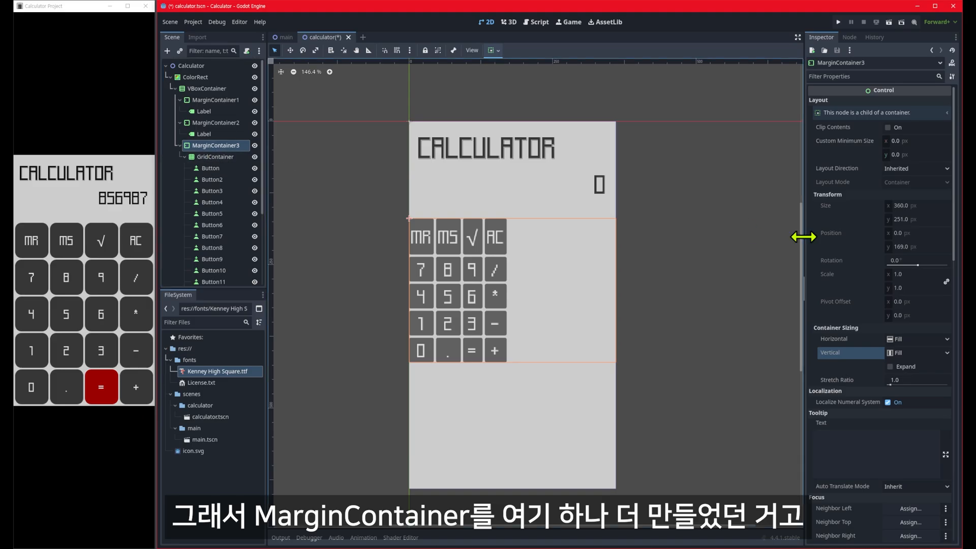
Override MarginContainer3's left, right and bottom margins with 4.
{"action": "scroll", "coordinate": [857, 356], "scroll_direction": "down", "scroll_amount": 10}
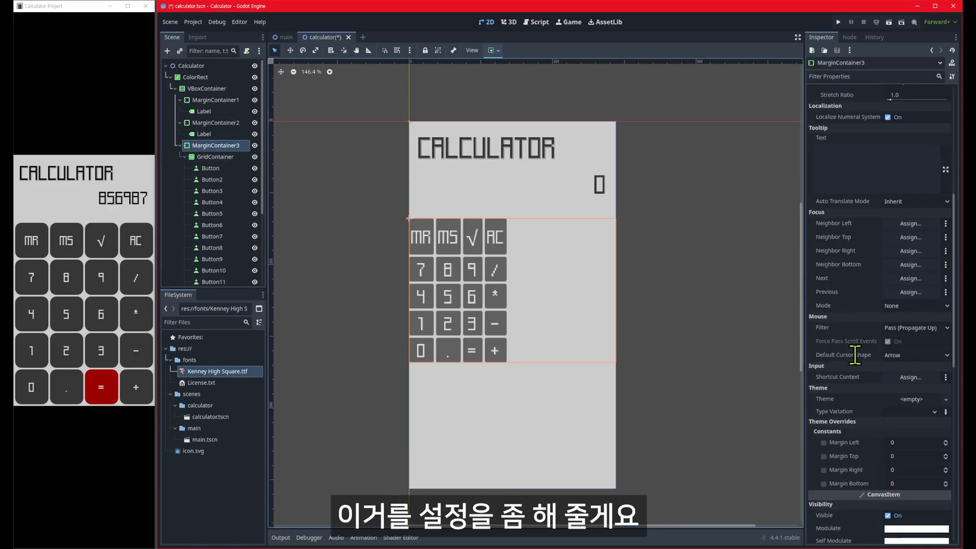
{"action": "left_click", "coordinate": [905, 329]}
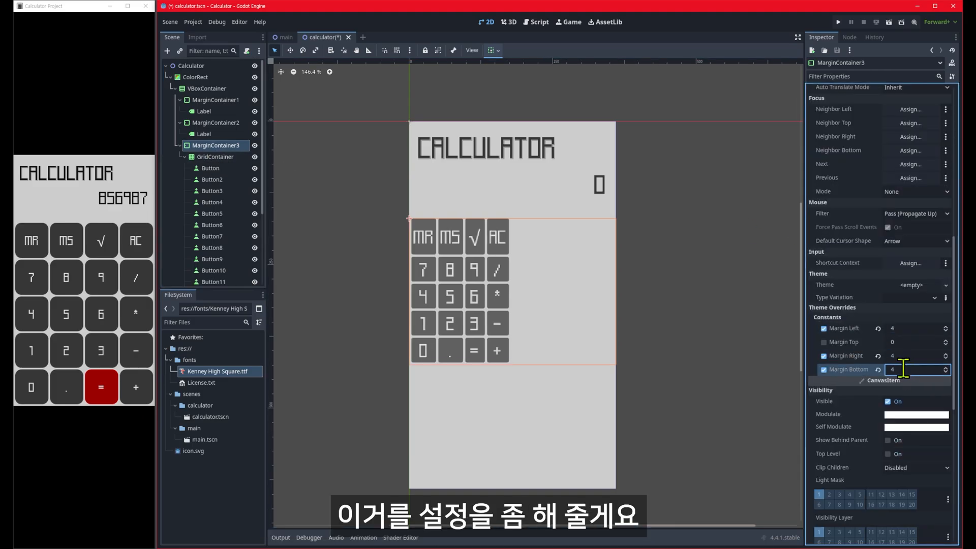
Make MarginContainer3 expand vertically in its container sizing.
{"action": "scroll", "coordinate": [887, 366], "scroll_direction": "up", "scroll_amount": 6}
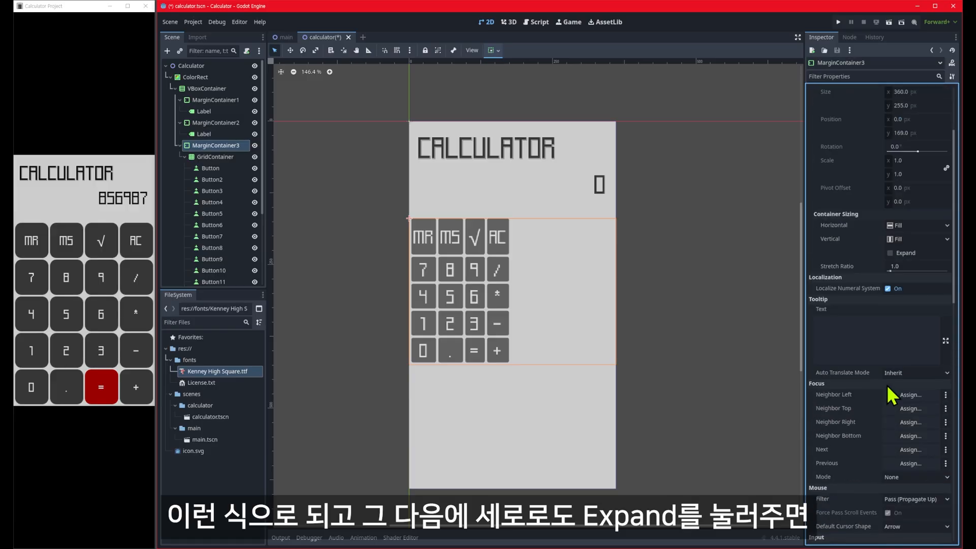
{"action": "left_click", "coordinate": [889, 252]}
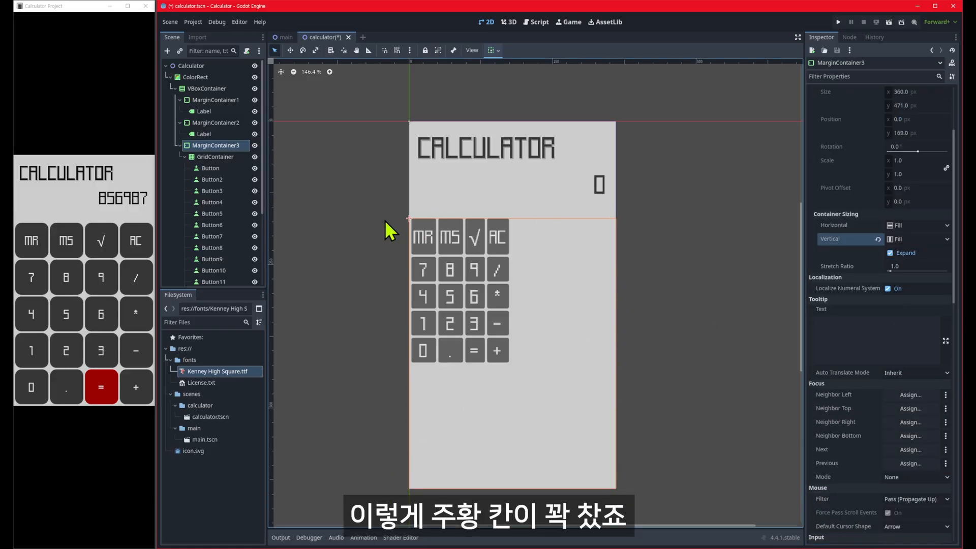
{"action": "left_click", "coordinate": [236, 168]}
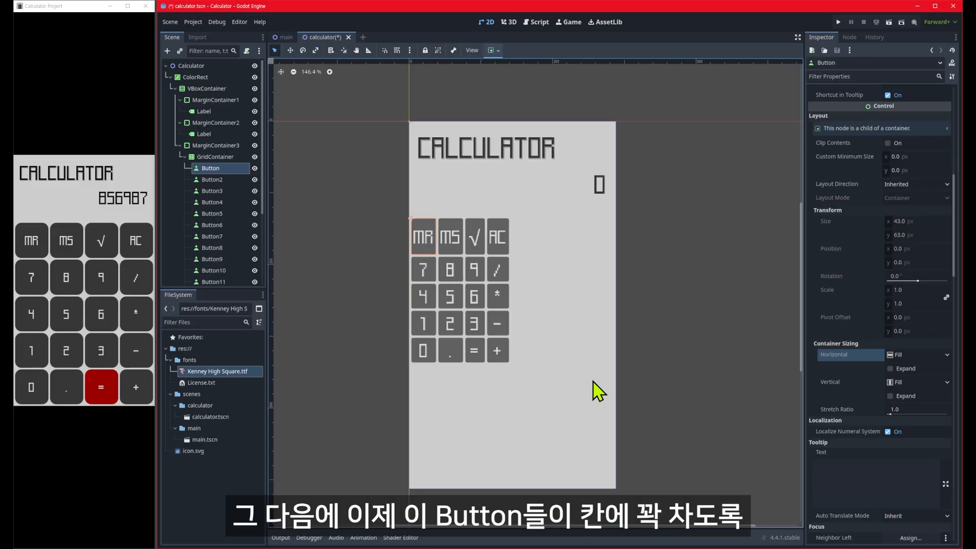
{"action": "left_click", "coordinate": [219, 146]}
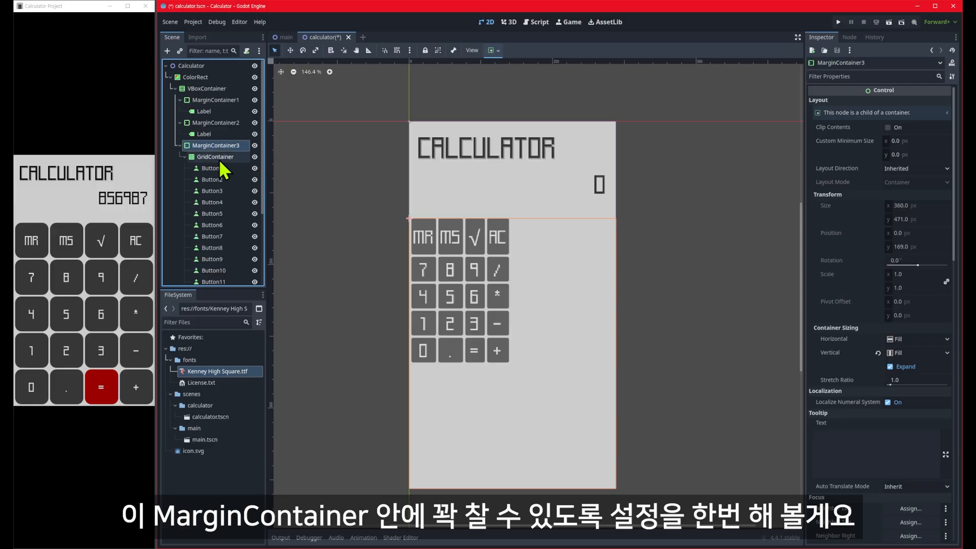
Make all twenty calculator buttons expand both horizontally and vertically within the grid.
{"action": "left_click", "coordinate": [219, 168]}
{"action": "scroll", "coordinate": [218, 257], "scroll_direction": "down", "scroll_amount": 3}
{"action": "left_click", "coordinate": [216, 279], "text": "shift"}
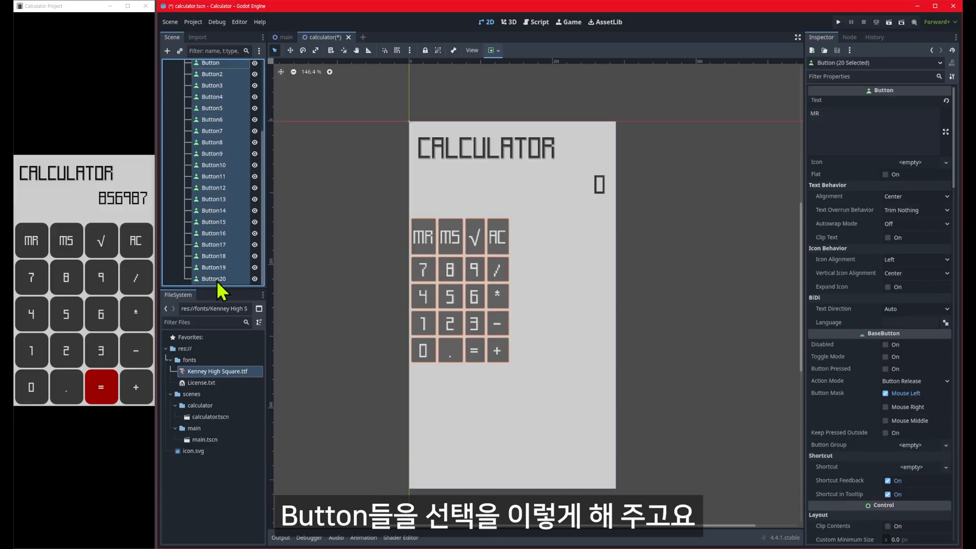
{"action": "scroll", "coordinate": [840, 346], "scroll_direction": "down", "scroll_amount": 8}
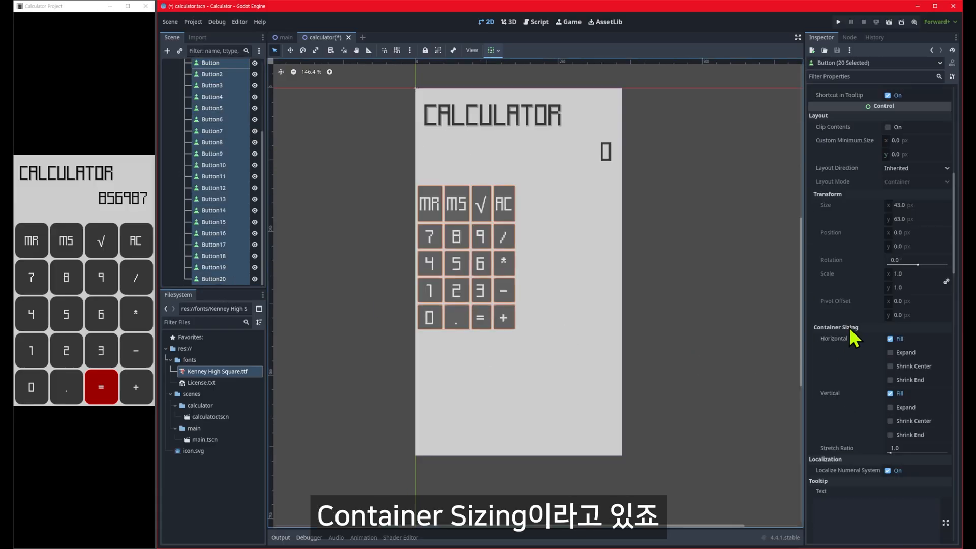
{"action": "left_click", "coordinate": [890, 352]}
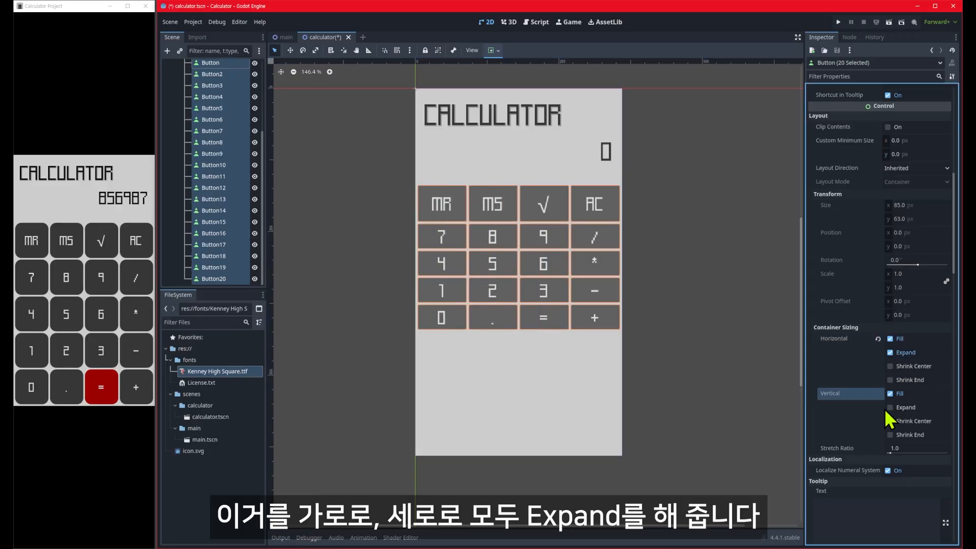
{"action": "left_click", "coordinate": [890, 407]}
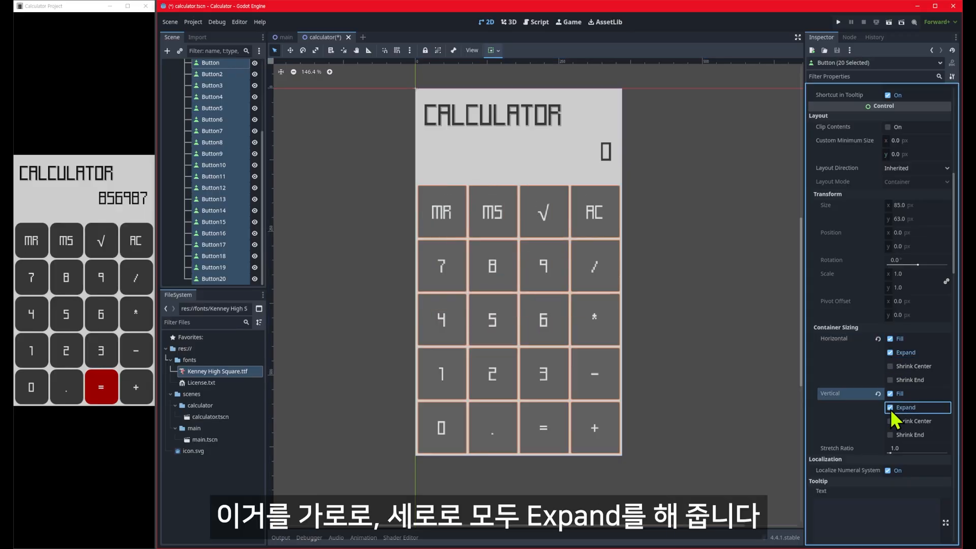
Enlarge the scene tree's visible area so the whole list of grid buttons fits.
{"action": "left_click", "coordinate": [718, 367]}
{"action": "scroll", "coordinate": [712, 353], "scroll_direction": "down", "scroll_amount": 2}
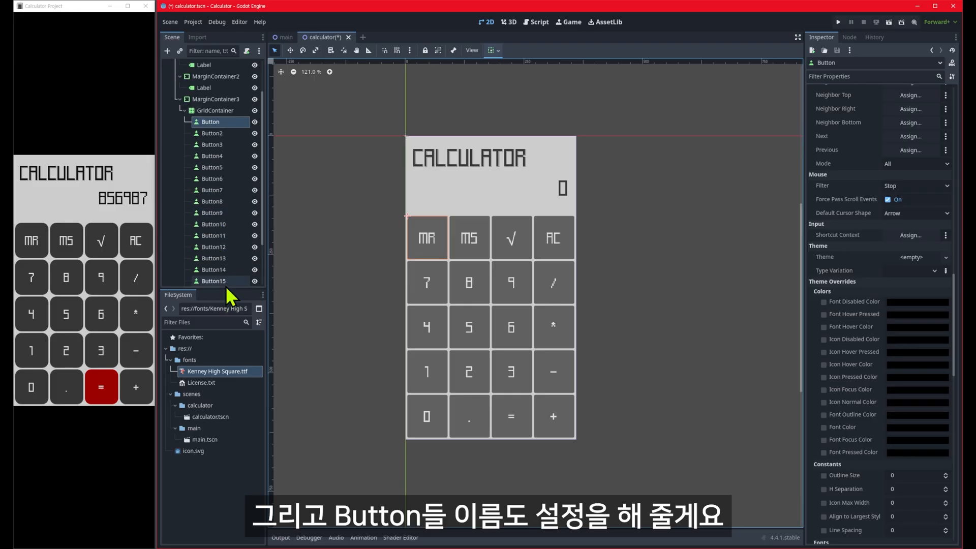
{"action": "left_click_drag", "start_coordinate": [226, 289], "coordinate": [237, 400]}
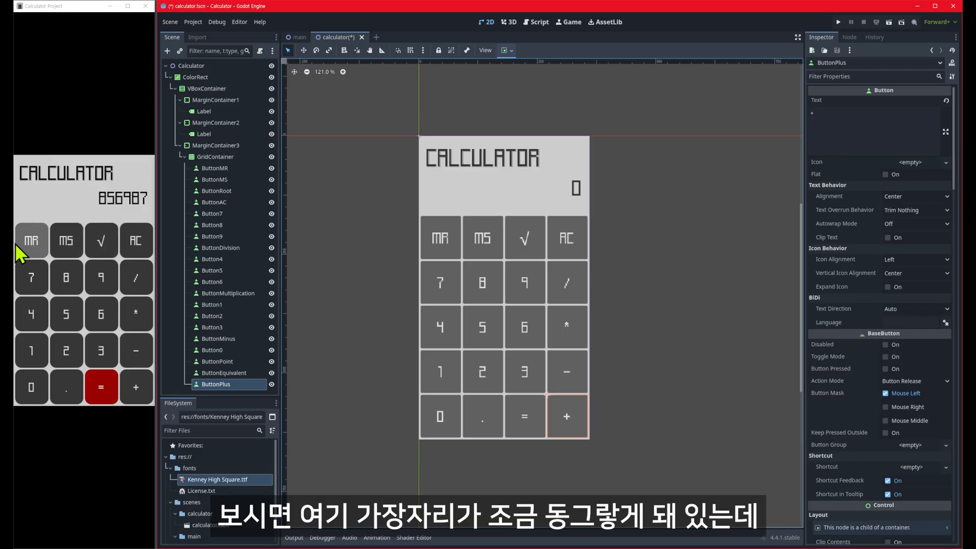
Filter the MR button's properties by "style" to find its style overrides.
{"action": "left_click", "coordinate": [425, 242]}
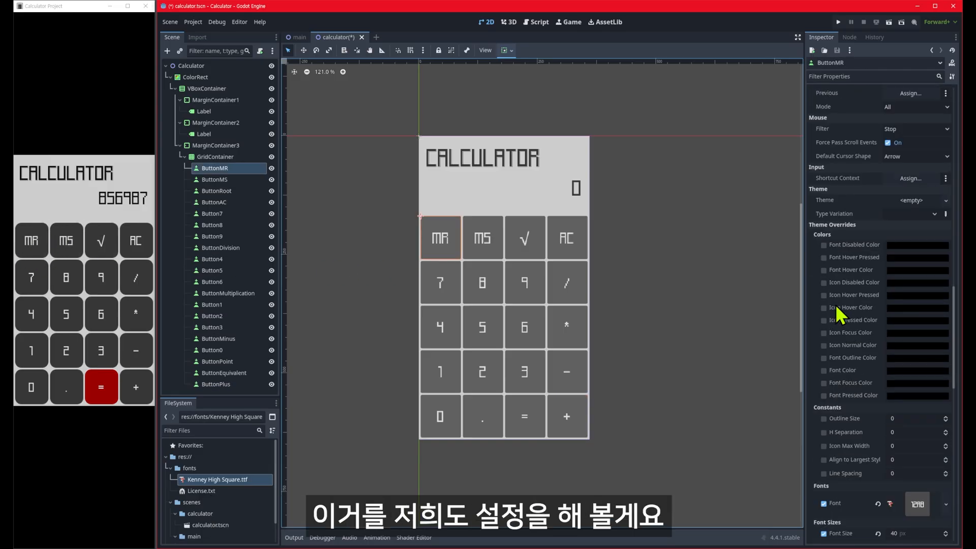
{"action": "scroll", "coordinate": [837, 315], "scroll_direction": "up", "scroll_amount": 10}
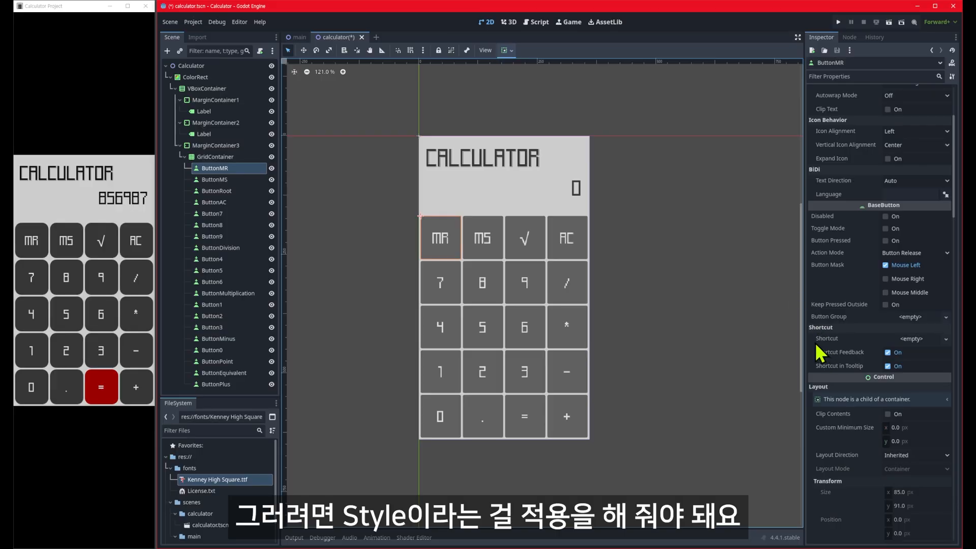
{"action": "scroll", "coordinate": [816, 346], "scroll_direction": "down", "scroll_amount": 10}
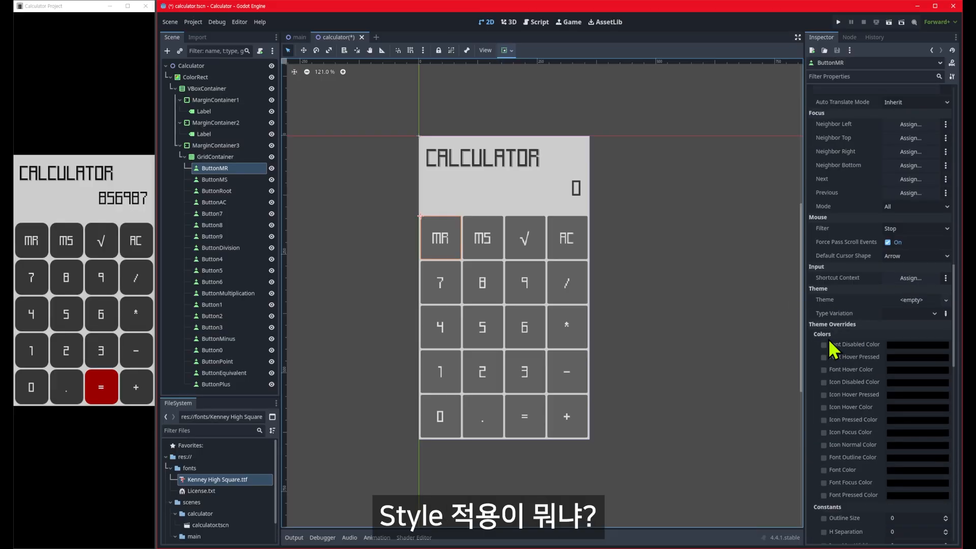
{"action": "scroll", "coordinate": [830, 342], "scroll_direction": "down", "scroll_amount": 5}
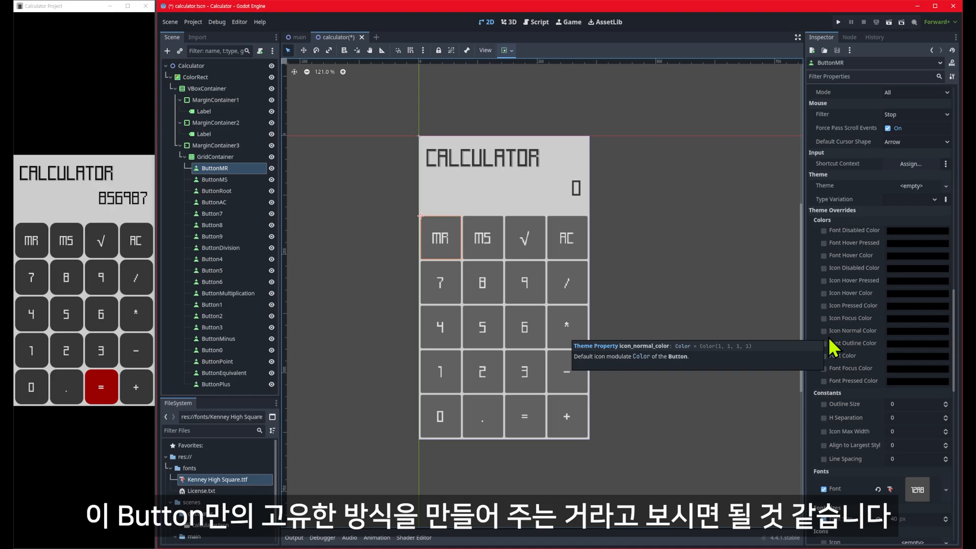
{"action": "scroll", "coordinate": [830, 340], "scroll_direction": "down", "scroll_amount": 15}
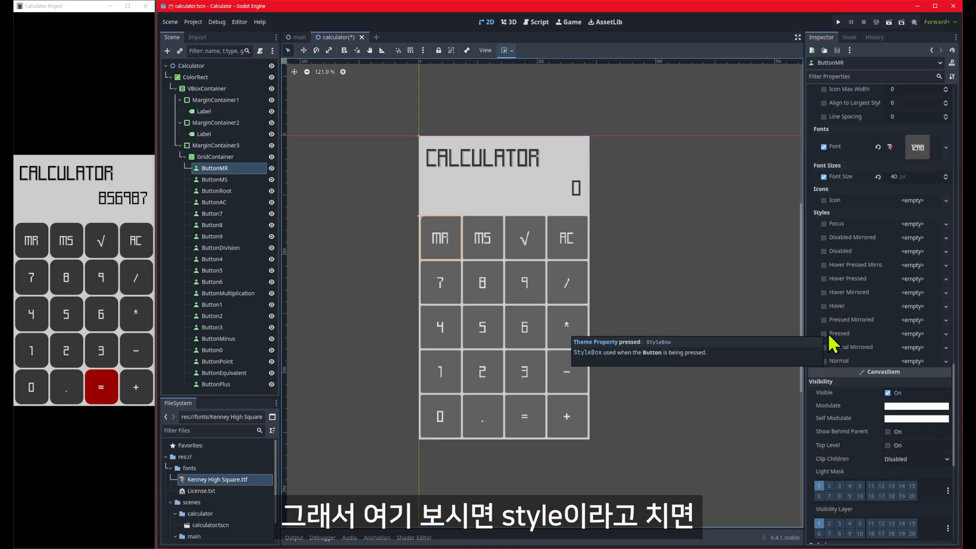
{"action": "left_click", "coordinate": [853, 76]}
{"action": "type", "text": "style"}
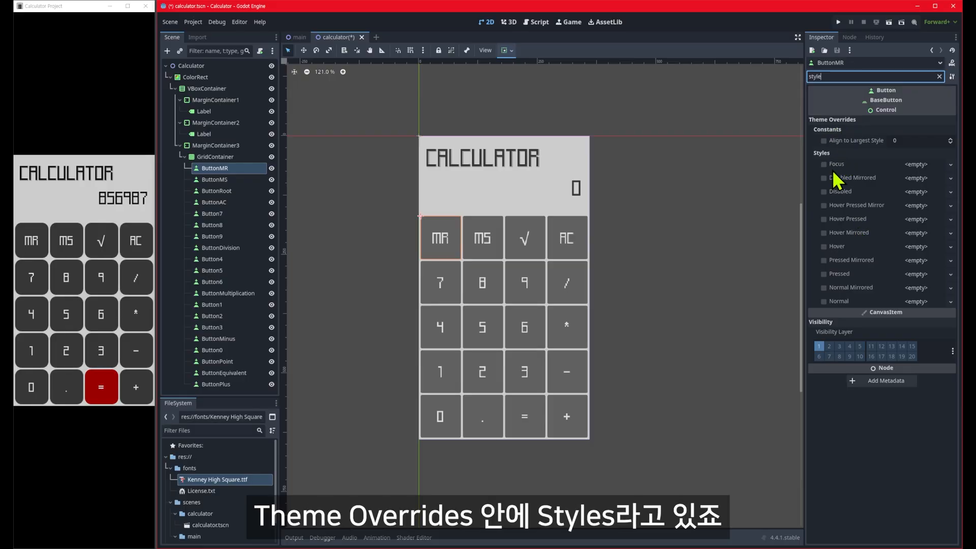
Assign a new StyleBoxFlat to the MR button's Normal style override and open its settings.
{"action": "left_click", "coordinate": [824, 302]}
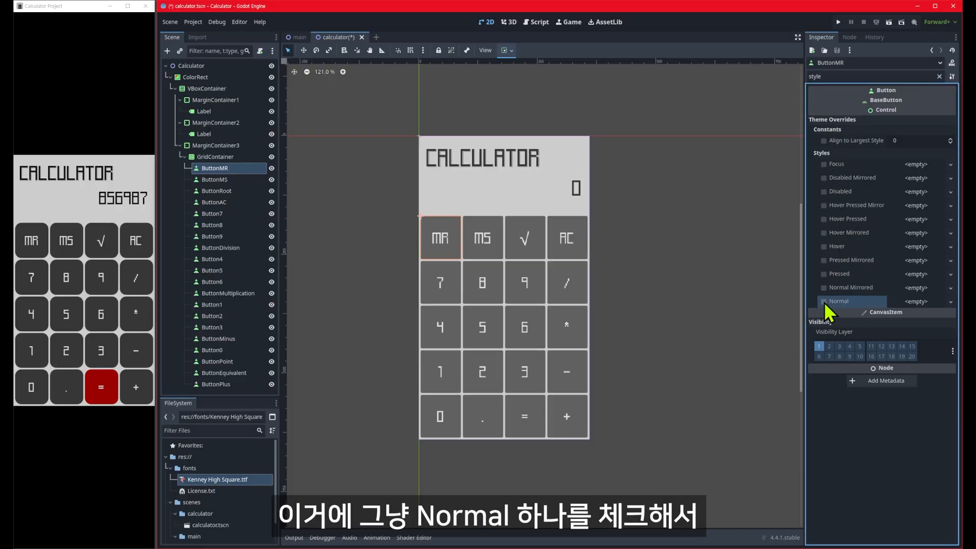
{"action": "left_click", "coordinate": [935, 302]}
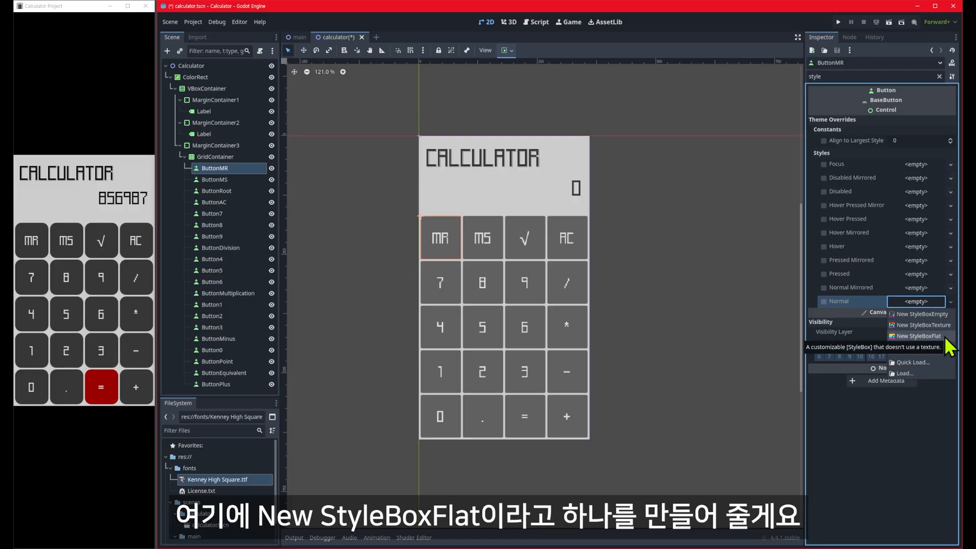
{"action": "left_click", "coordinate": [944, 336]}
{"action": "left_click", "coordinate": [914, 301]}
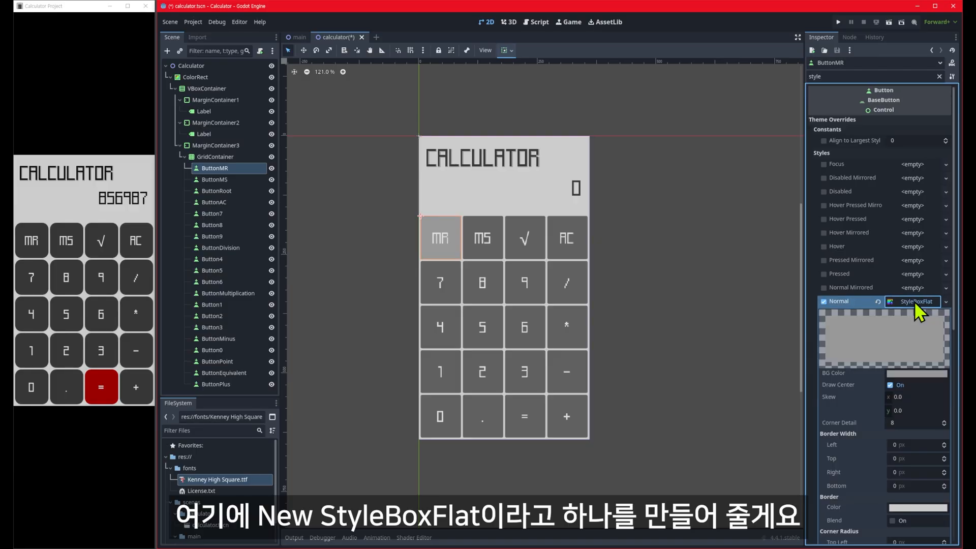
Set all four corner radii of the MR button's Normal StyleBoxFlat to 50 px.
{"action": "scroll", "coordinate": [914, 301], "scroll_direction": "down", "scroll_amount": 3}
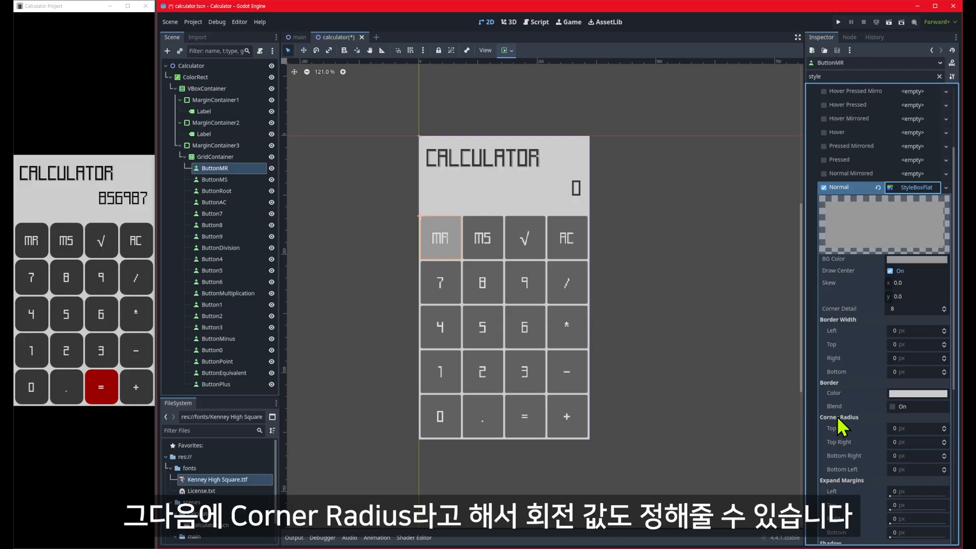
{"action": "left_click", "coordinate": [910, 428]}
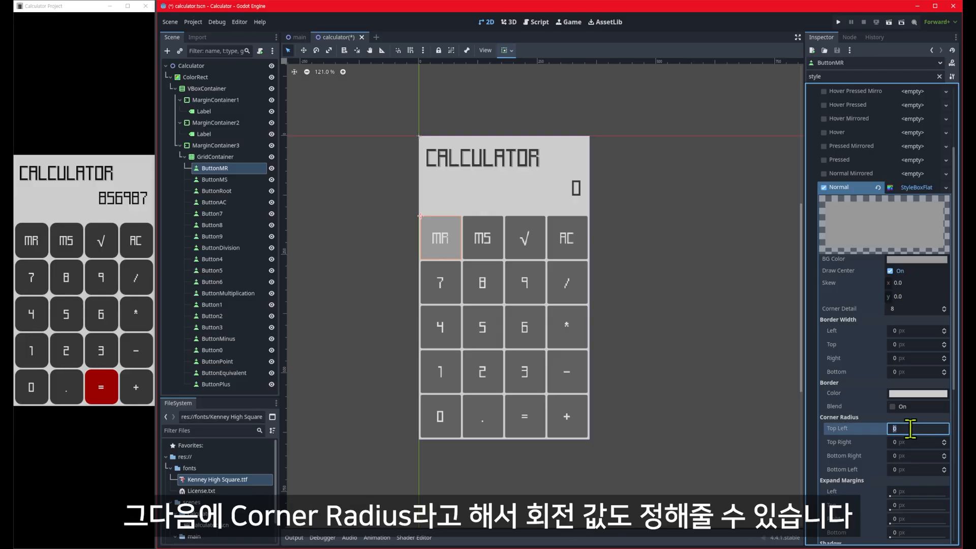
{"action": "type", "text": "50"}
{"action": "key", "text": "Tab"}
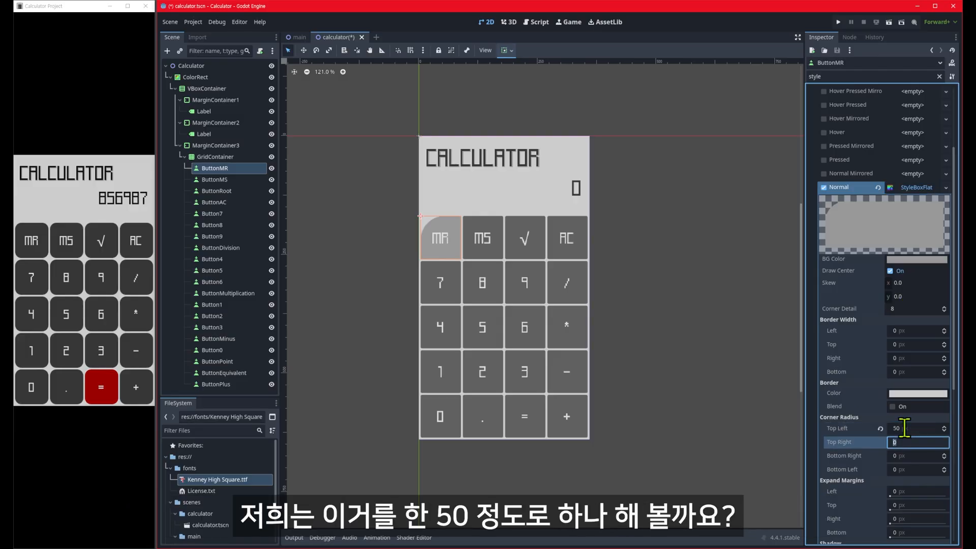
{"action": "type", "text": "50"}
{"action": "key", "text": "Tab"}
{"action": "type", "text": "50"}
{"action": "key", "text": "Tab"}
{"action": "type", "text": "50"}
{"action": "key", "text": "Tab"}
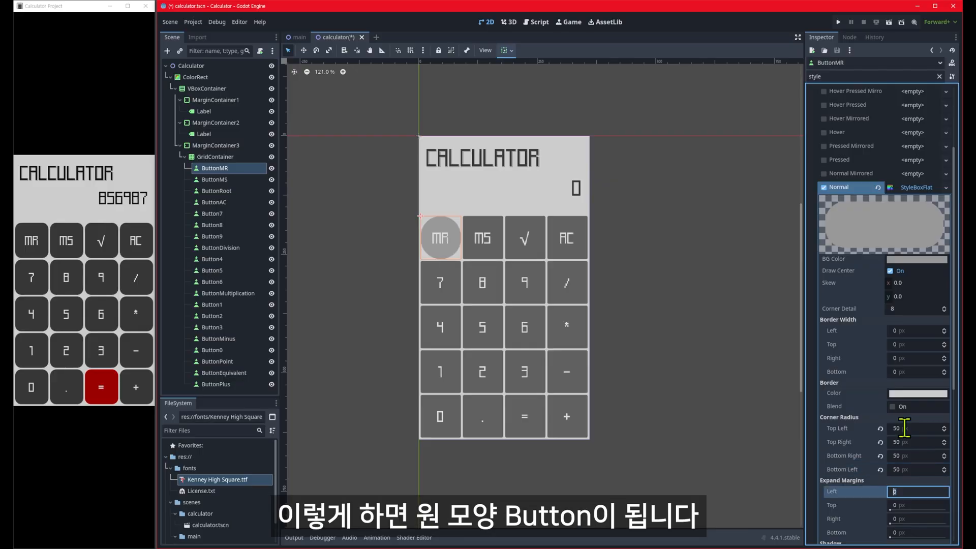
{"action": "left_click", "coordinate": [661, 346]}
{"action": "left_click", "coordinate": [440, 246]}
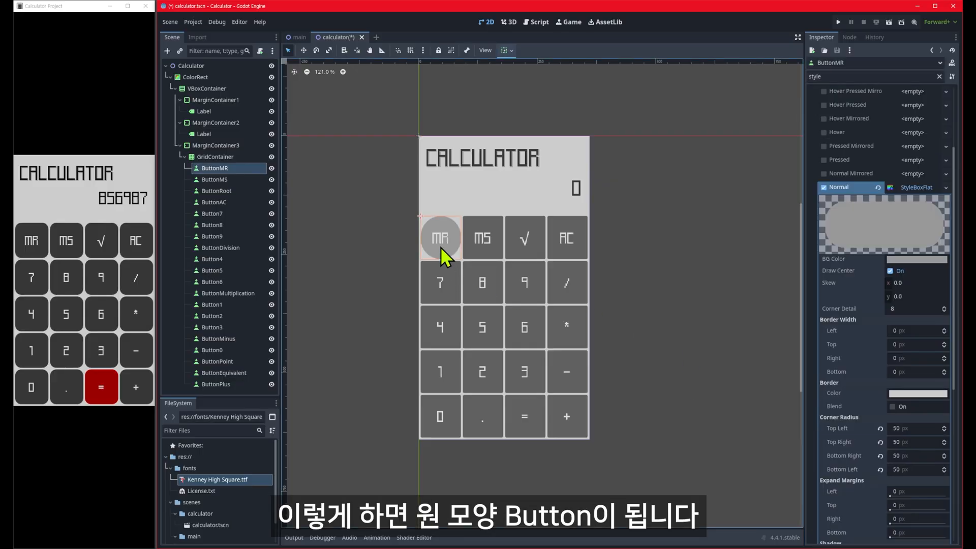
Try a radius of 100 px on all four corners of the MR button's Normal style.
{"action": "left_click", "coordinate": [915, 429]}
{"action": "type", "text": "100"}
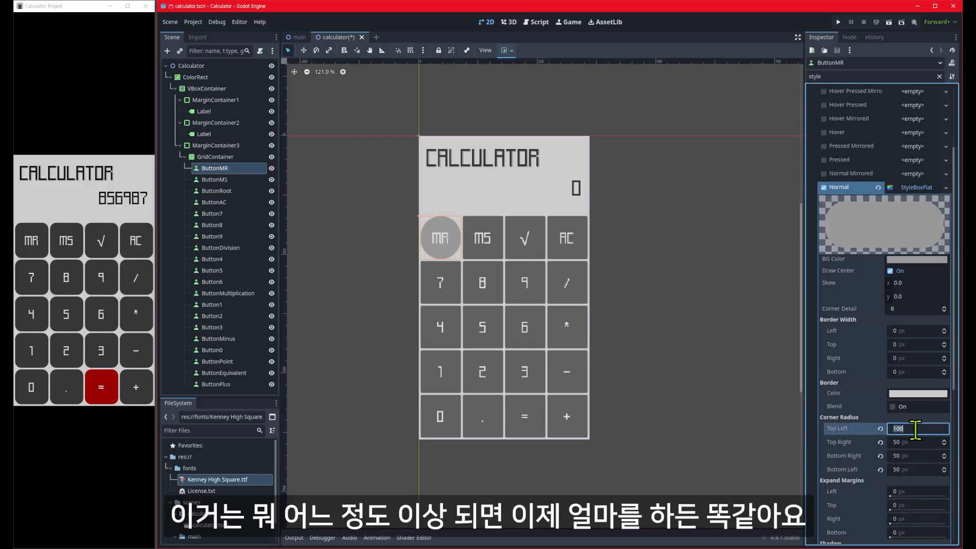
{"action": "key", "text": "Tab"}
{"action": "type", "text": "100"}
{"action": "key", "text": "Tab"}
{"action": "type", "text": "100"}
{"action": "key", "text": "Tab"}
{"action": "type", "text": "100"}
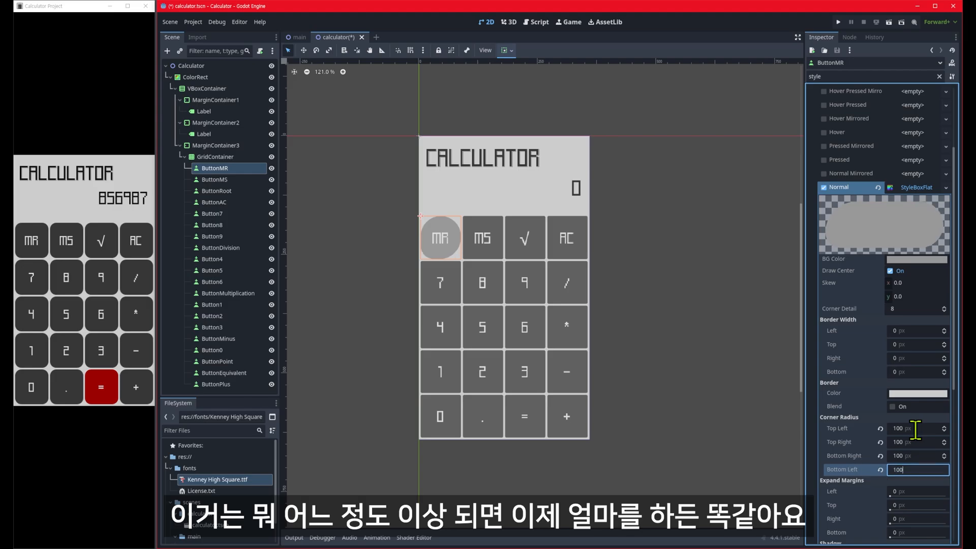
{"action": "key", "text": "Tab"}
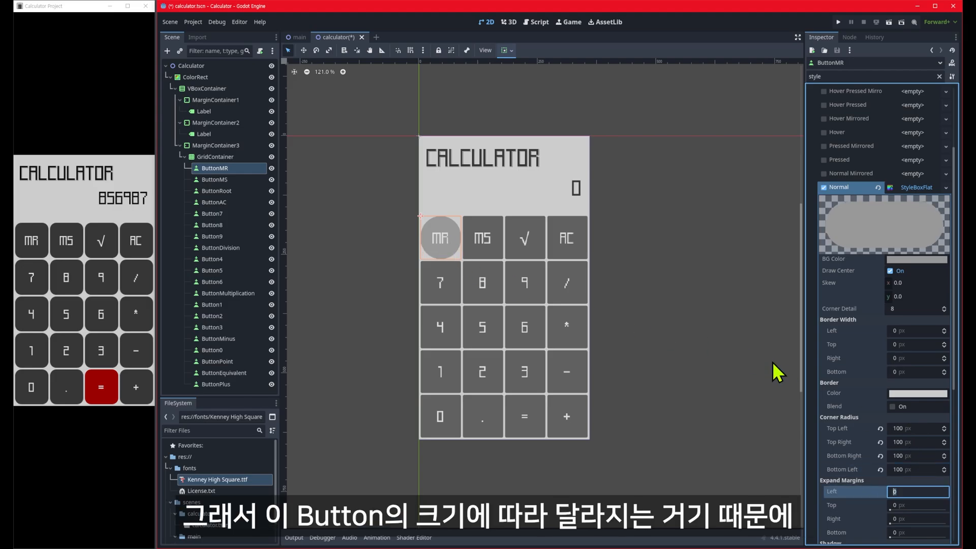
Return all four corner radii of the MR button's Normal style to 50 px.
{"action": "left_click", "coordinate": [913, 428]}
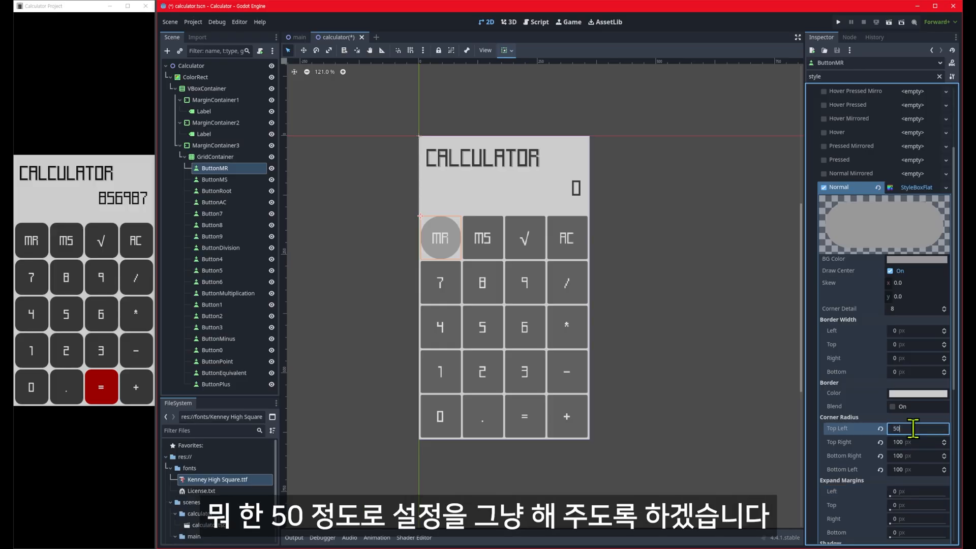
{"action": "key", "text": "Tab"}
{"action": "type", "text": "50"}
{"action": "key", "text": "Tab"}
{"action": "type", "text": "50"}
{"action": "key", "text": "Tab"}
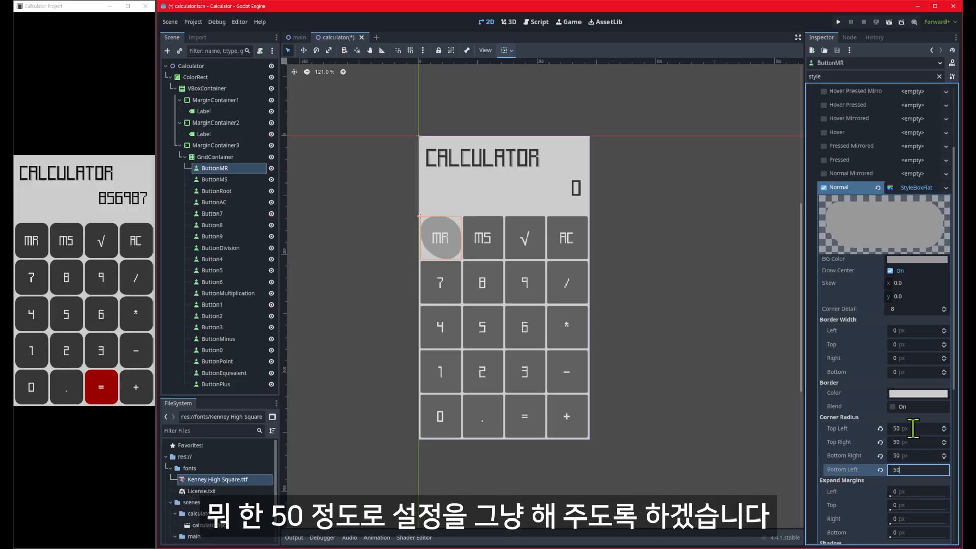
{"action": "type", "text": "50"}
{"action": "key", "text": "Tab"}
{"action": "left_click", "coordinate": [913, 428]}
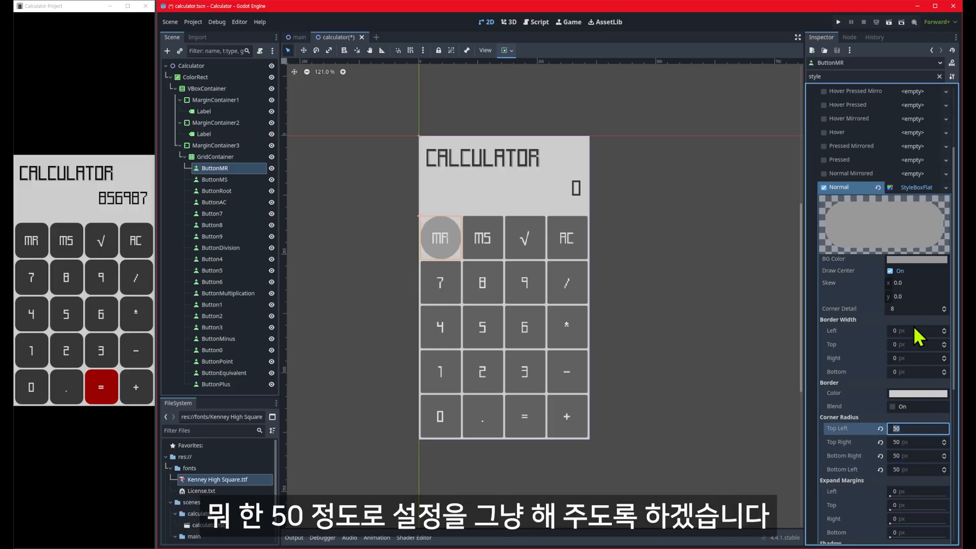
Set the background color of the MR button's Normal style to hex 333333.
{"action": "left_click", "coordinate": [901, 258]}
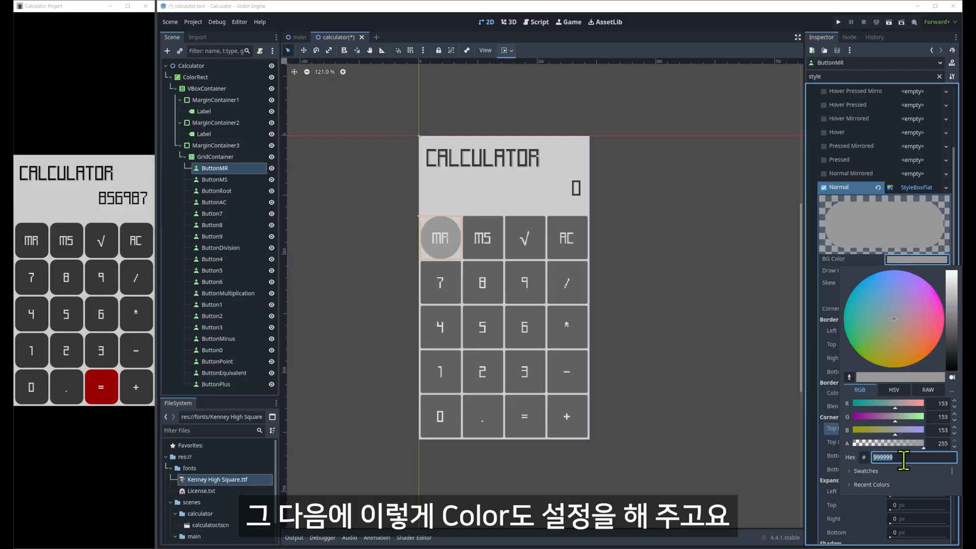
{"action": "type", "text": "333333"}
{"action": "key", "text": "Return"}
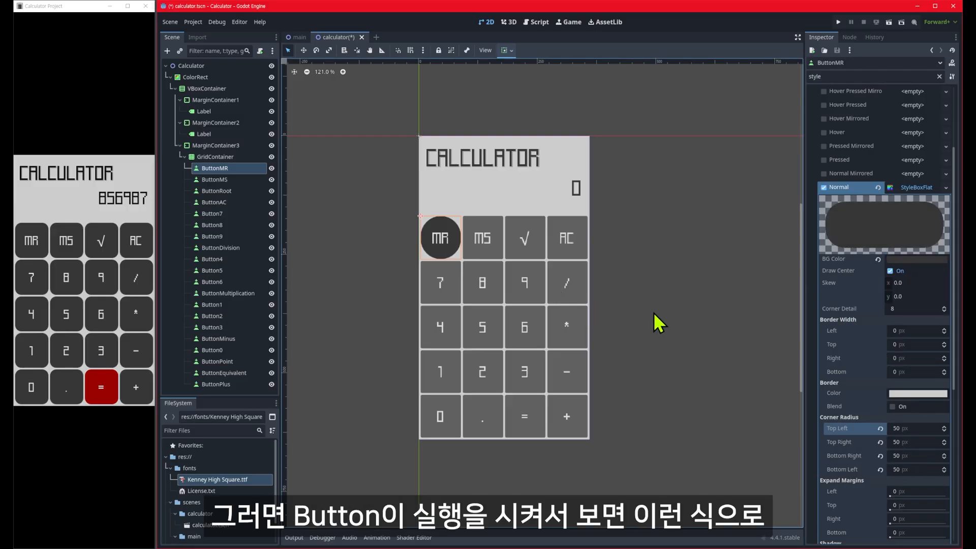
Choose a main scene for the project, test-run the calculator to check the MR button's style, and close the run window.
{"action": "key", "text": "F5"}
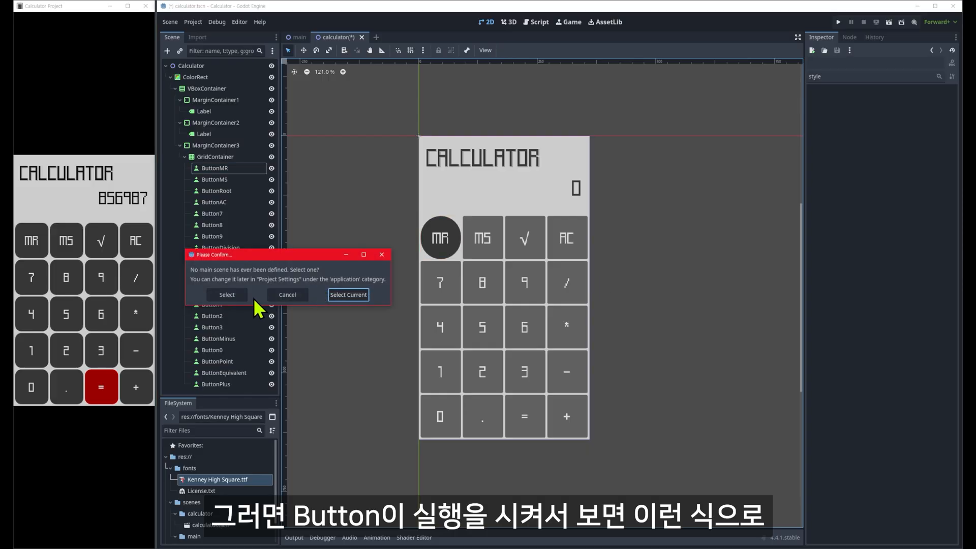
{"action": "left_click", "coordinate": [239, 295]}
{"action": "double_click", "coordinate": [150, 191]}
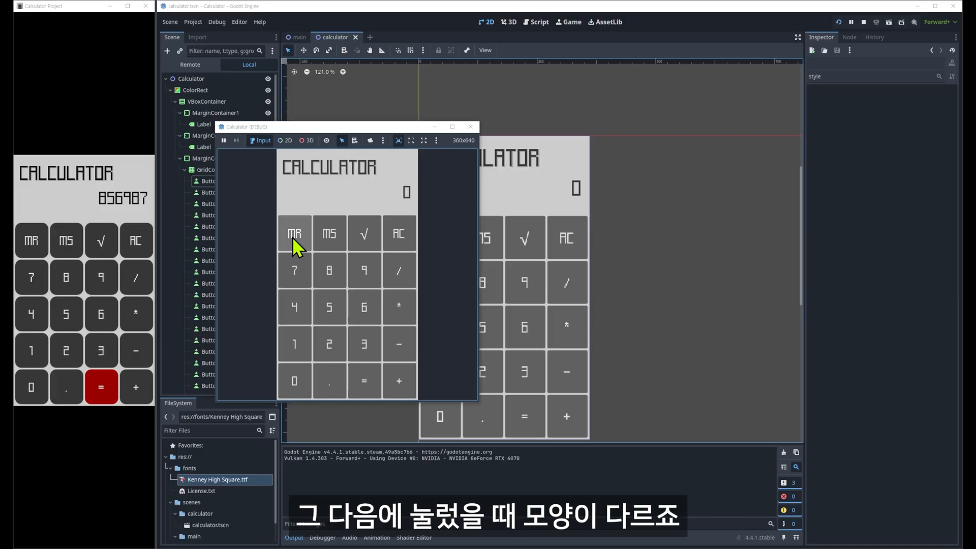
{"action": "left_click", "coordinate": [470, 127]}
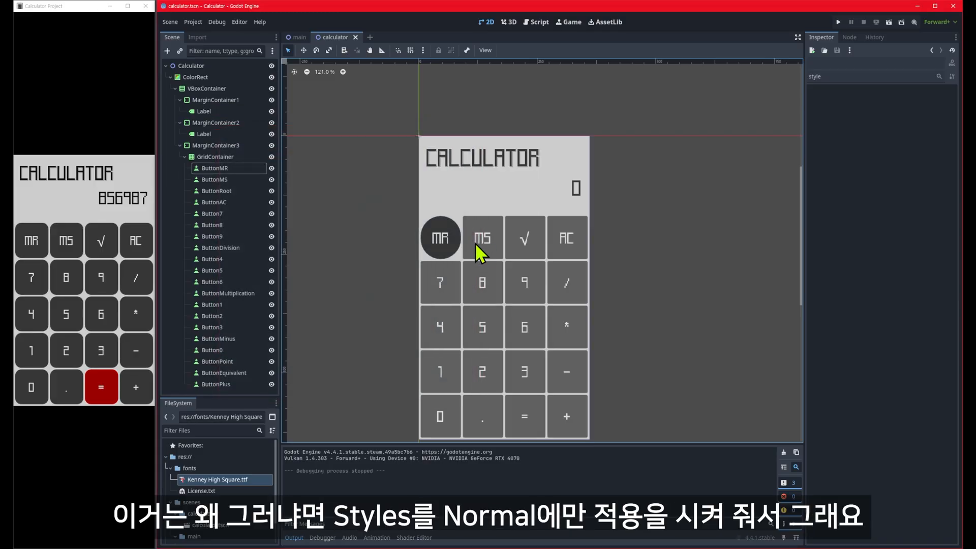
Add new StyleBoxFlat overrides to the MR button's Pressed and Hover styles.
{"action": "left_click", "coordinate": [919, 187]}
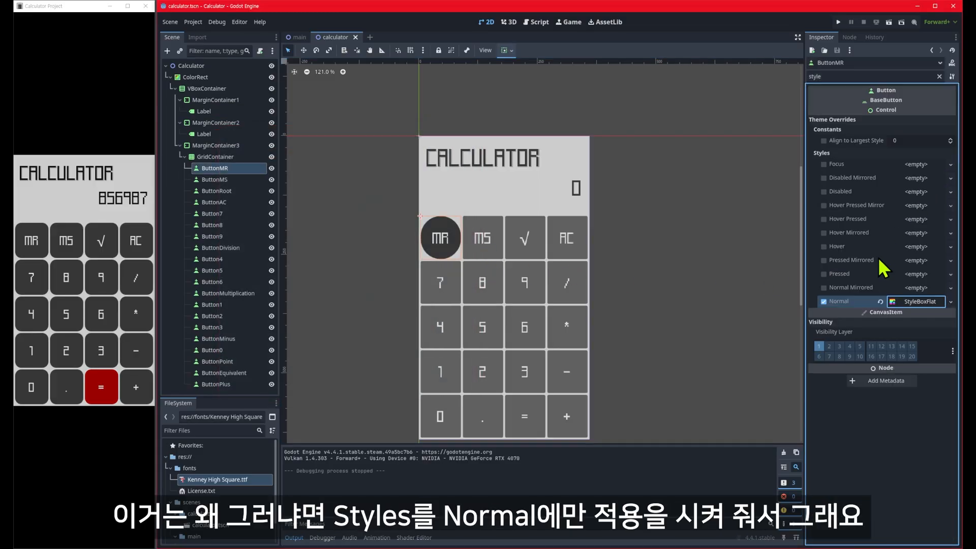
{"action": "left_click", "coordinate": [920, 274]}
{"action": "left_click", "coordinate": [934, 308]}
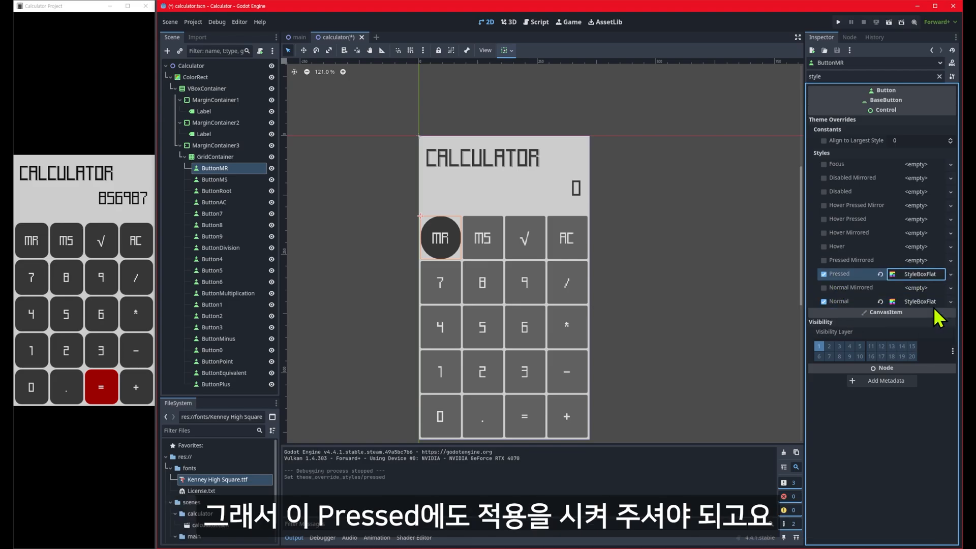
{"action": "left_click", "coordinate": [927, 247]}
{"action": "left_click", "coordinate": [924, 281]}
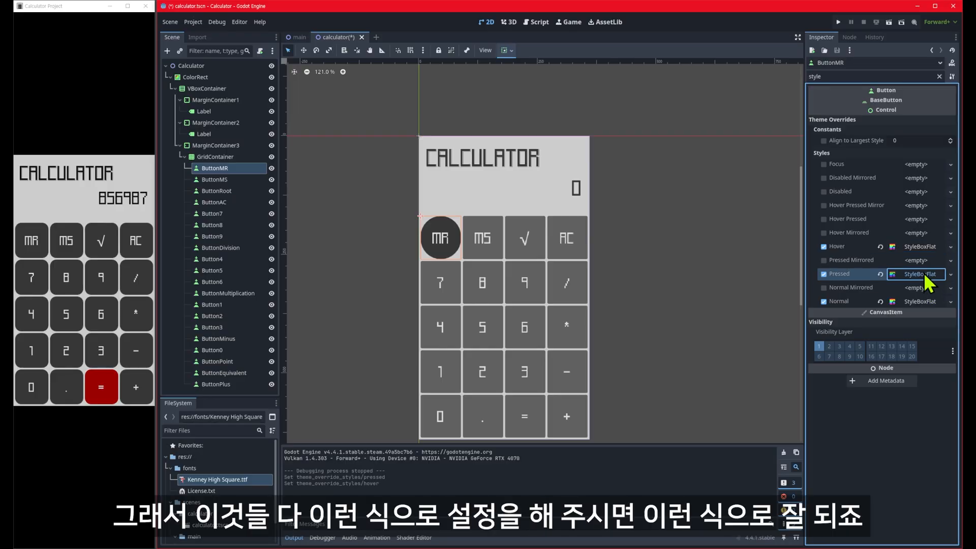
Set all four corner radii of the MR button's Pressed style to 50 px.
{"action": "left_click", "coordinate": [923, 274]}
{"action": "scroll", "coordinate": [918, 442], "scroll_direction": "down", "scroll_amount": 5}
{"action": "left_click", "coordinate": [917, 293]}
{"action": "left_click", "coordinate": [917, 230]}
{"action": "type", "text": "50"}
{"action": "key", "text": "Tab"}
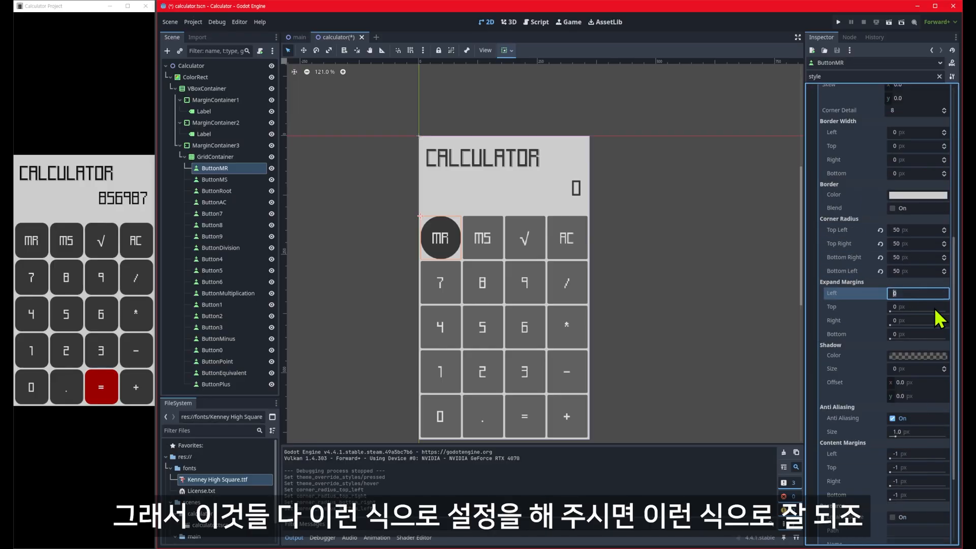
Set all four corner radii of the MR button's Hover style to 50 px and test-run the calculator briefly.
{"action": "left_click", "coordinate": [917, 246]}
{"action": "type", "text": "50"}
{"action": "key", "text": "Tab"}
{"action": "key", "text": "F5"}
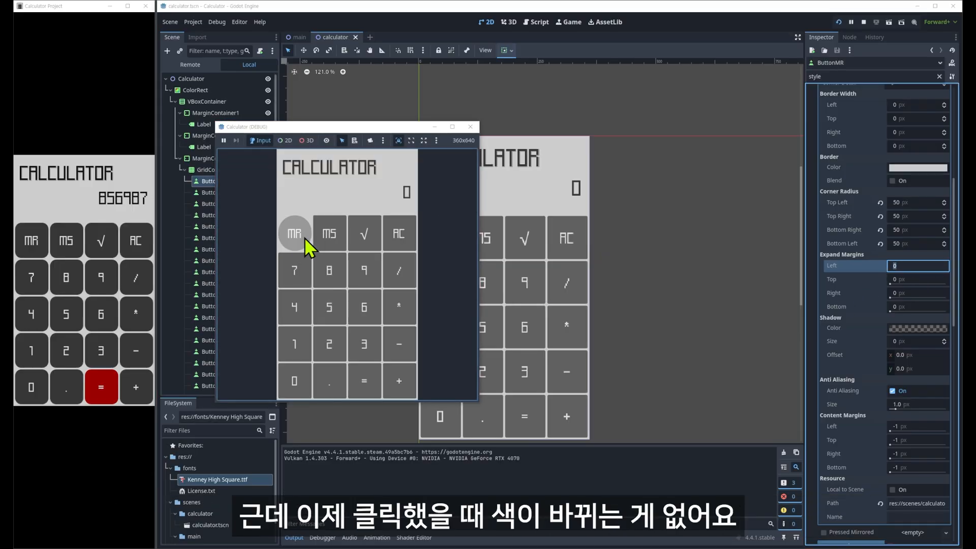
{"action": "left_click", "coordinate": [473, 130]}
Set the background color of the MR button's Hover style to a medium-dark gray.
{"action": "scroll", "coordinate": [928, 289], "scroll_direction": "up", "scroll_amount": 5}
{"action": "left_click", "coordinate": [916, 191]}
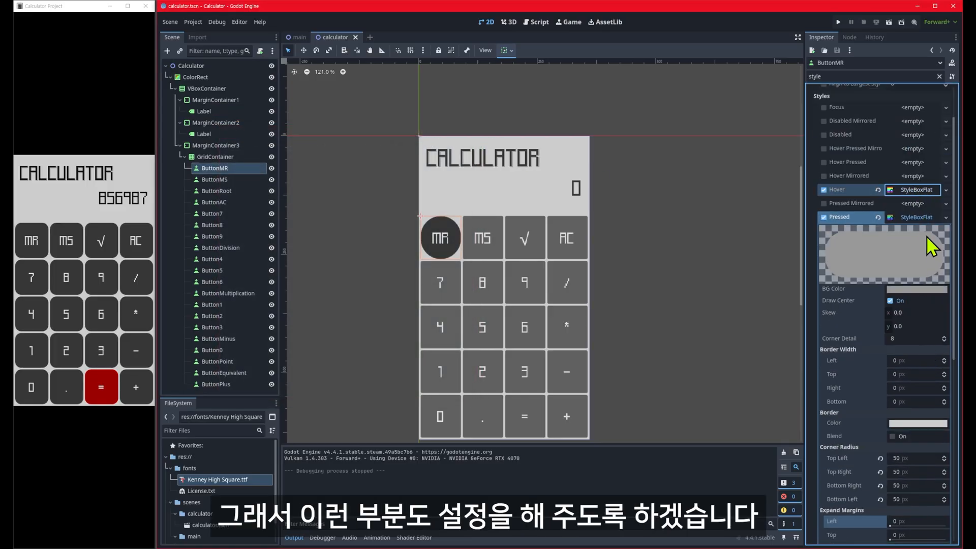
{"action": "left_click", "coordinate": [917, 218]}
{"action": "left_click", "coordinate": [914, 248]}
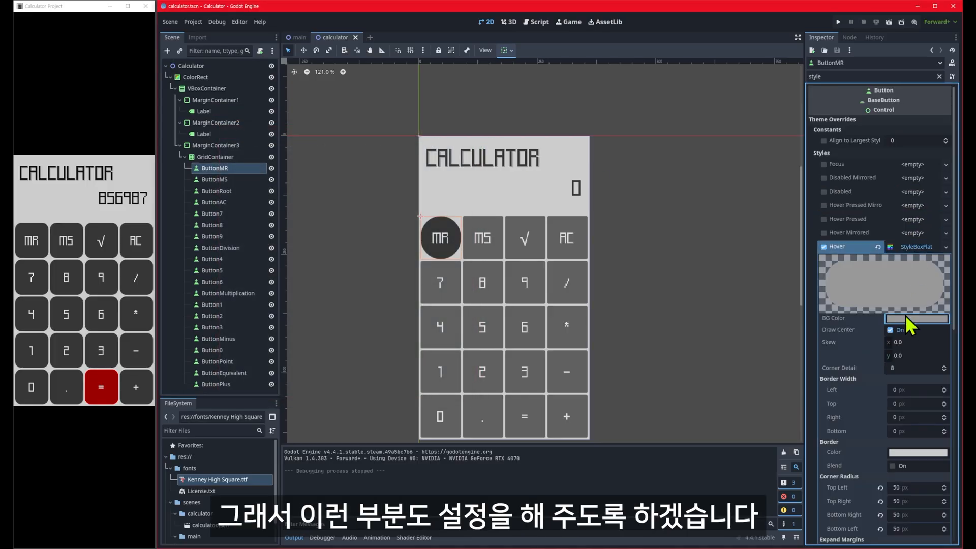
{"action": "left_click", "coordinate": [906, 319]}
{"action": "key", "text": "ctrl+v"}
Set the background color of the MR button's Pressed style to black.
{"action": "left_click", "coordinate": [915, 248]}
{"action": "left_click", "coordinate": [914, 274]}
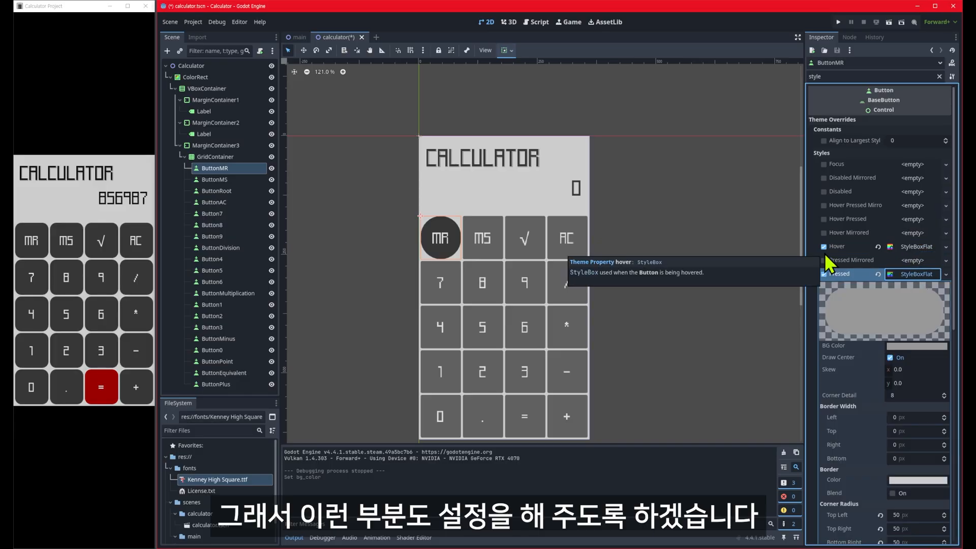
{"action": "left_click", "coordinate": [907, 348]}
{"action": "key", "text": "ctrl+v"}
{"action": "key", "text": "Return"}
{"action": "left_click", "coordinate": [912, 277]}
Test-run the calculator, try the MR button's hover and pressed colors, and close the run window.
{"action": "key", "text": "F5"}
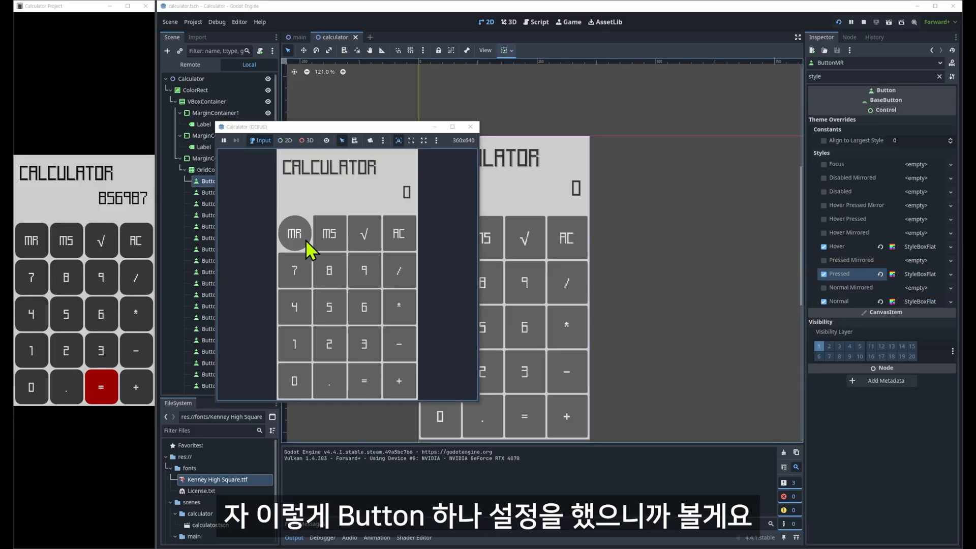
{"action": "left_click", "coordinate": [301, 237]}
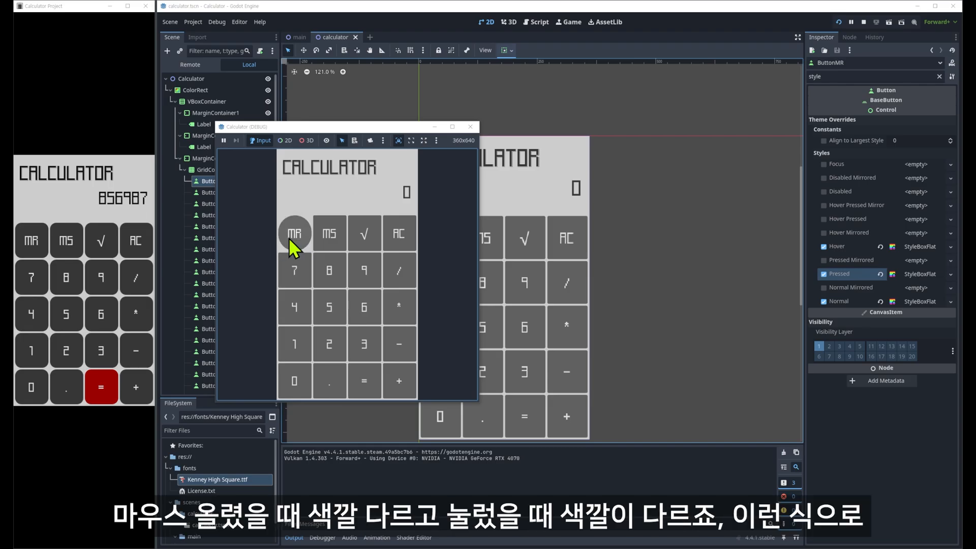
{"action": "left_click", "coordinate": [289, 241]}
{"action": "left_click", "coordinate": [287, 242]}
{"action": "left_click", "coordinate": [469, 127]}
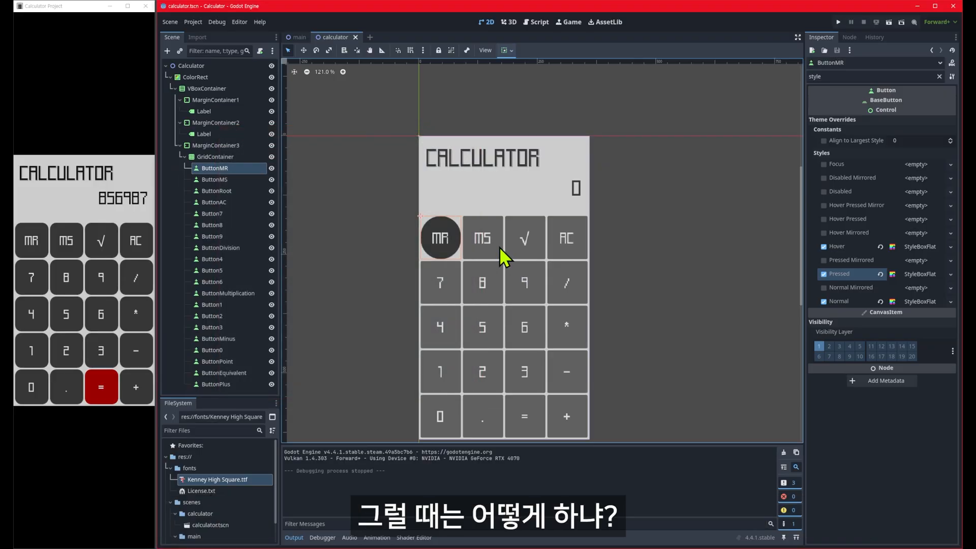
Delete all buttons in the GridContainer from ButtonMS through ButtonPlus, keeping only ButtonMR.
{"action": "left_click", "coordinate": [216, 180]}
{"action": "left_click", "coordinate": [216, 385], "text": "shift"}
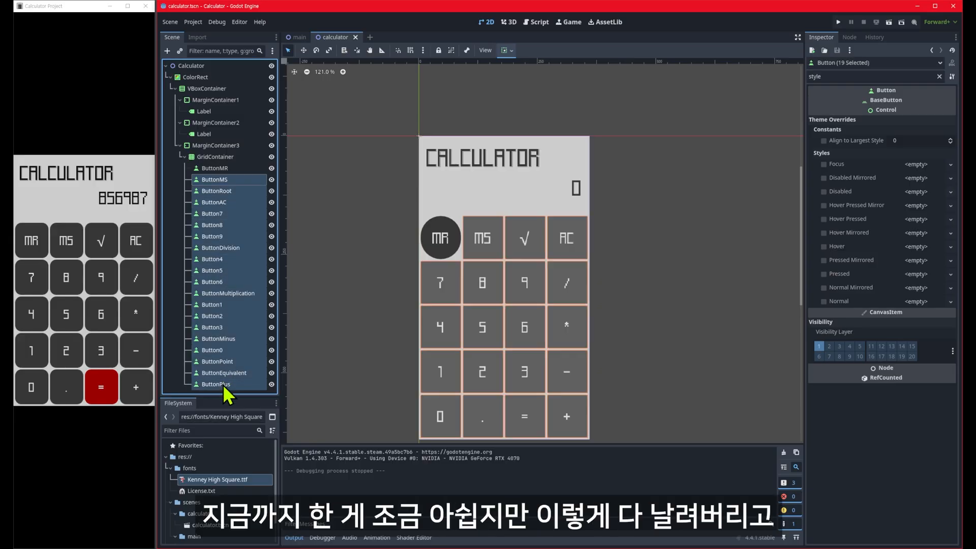
{"action": "key", "text": "Delete"}
{"action": "left_click", "coordinate": [267, 297]}
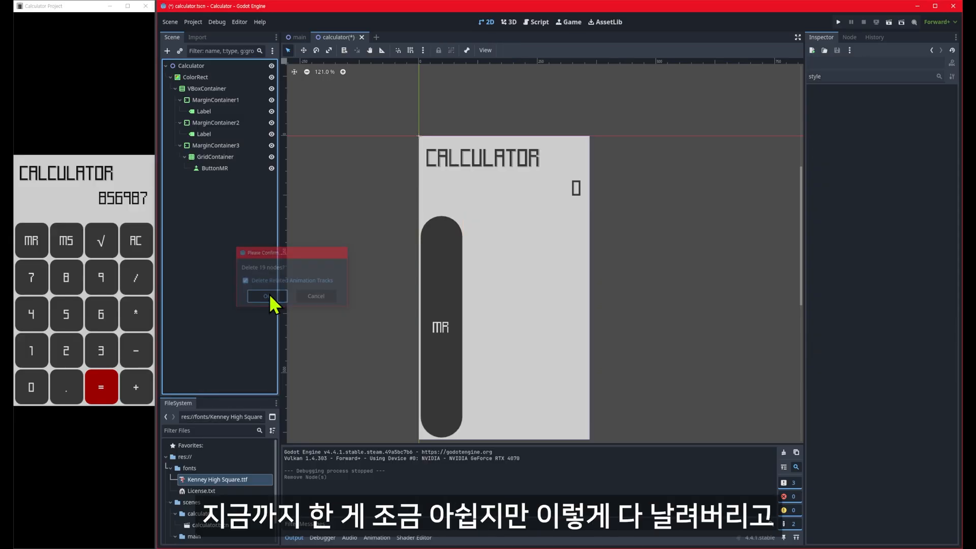
Duplicate the styled ButtonMR 19 times to fill the four-column grid with 20 buttons.
{"action": "left_click", "coordinate": [210, 170]}
{"action": "key", "text": "ctrl+d"}
{"action": "key", "text": "ctrl+d"}
{"action": "key", "text": "ctrl+d"}
{"action": "key", "text": "ctrl+d"}
{"action": "key", "text": "ctrl+d"}
{"action": "key", "text": "ctrl+d"}
{"action": "key", "text": "ctrl+d"}
{"action": "key", "text": "ctrl+d"}
{"action": "key", "text": "ctrl+d"}
{"action": "key", "text": "ctrl+d"}
{"action": "key", "text": "ctrl+d"}
{"action": "key", "text": "ctrl+d"}
{"action": "key", "text": "ctrl+d"}
{"action": "key", "text": "ctrl+d"}
{"action": "key", "text": "ctrl+d"}
{"action": "key", "text": "ctrl+d"}
{"action": "key", "text": "ctrl+d"}
{"action": "key", "text": "ctrl+d"}
{"action": "key", "text": "ctrl+d"}
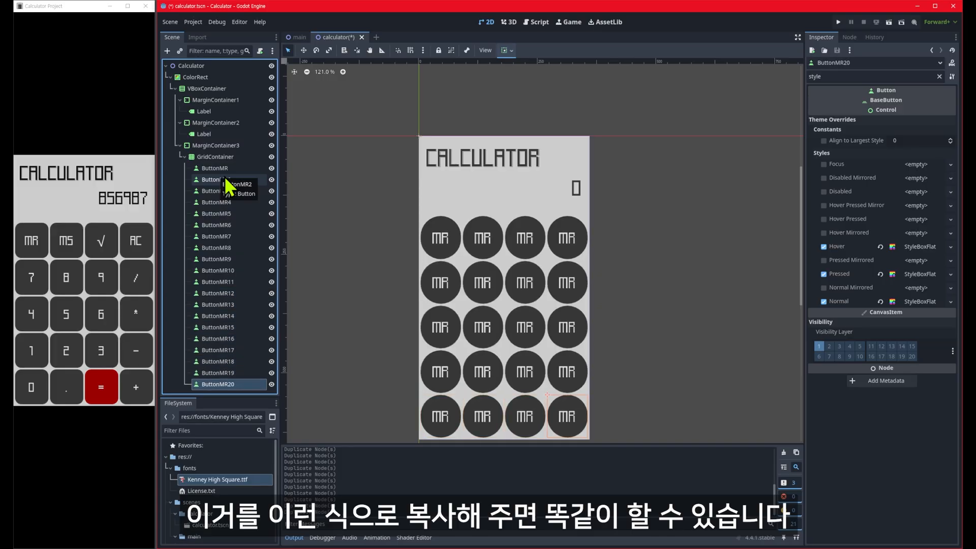
Rename the second and third buttons in the grid to ButtonMS and ButtonRoot.
{"action": "left_click", "coordinate": [479, 242]}
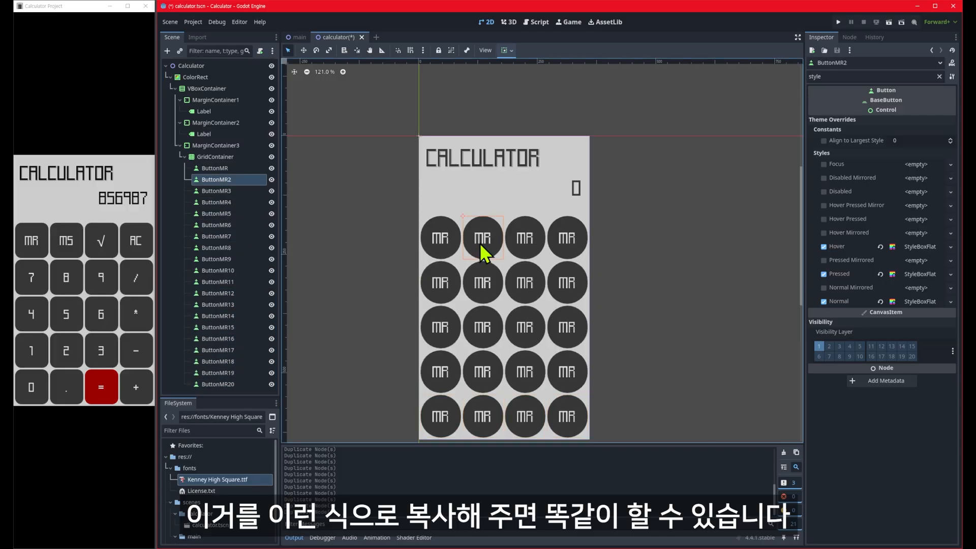
{"action": "double_click", "coordinate": [243, 181]}
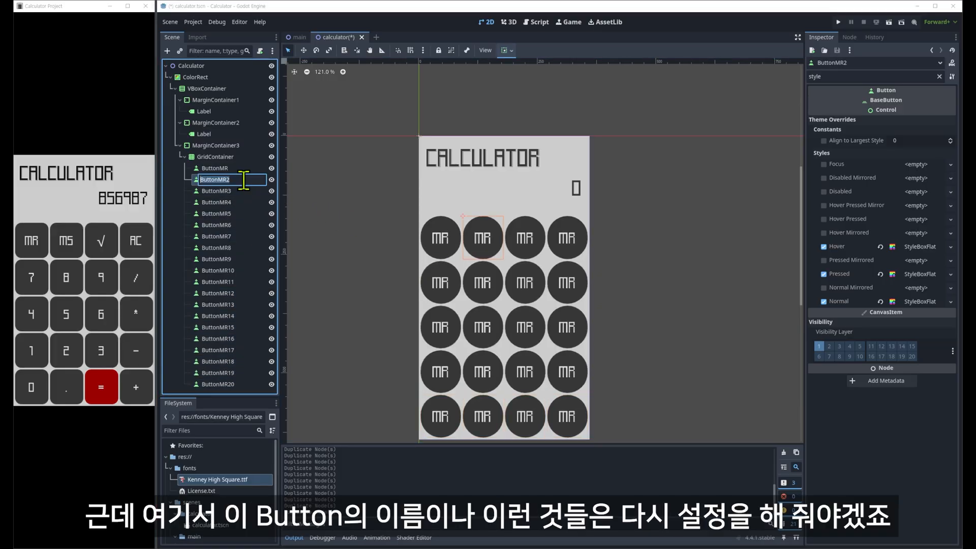
{"action": "type", "text": "ButtonMS"}
{"action": "key", "text": "Return"}
{"action": "left_click", "coordinate": [537, 237]}
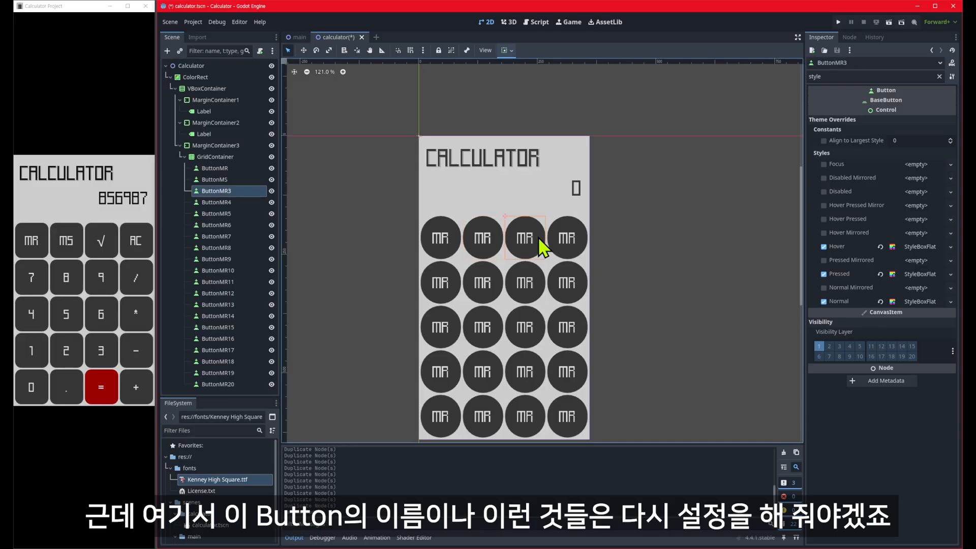
{"action": "double_click", "coordinate": [234, 190]}
{"action": "type", "text": "ButtonRoot"}
{"action": "key", "text": "Return"}
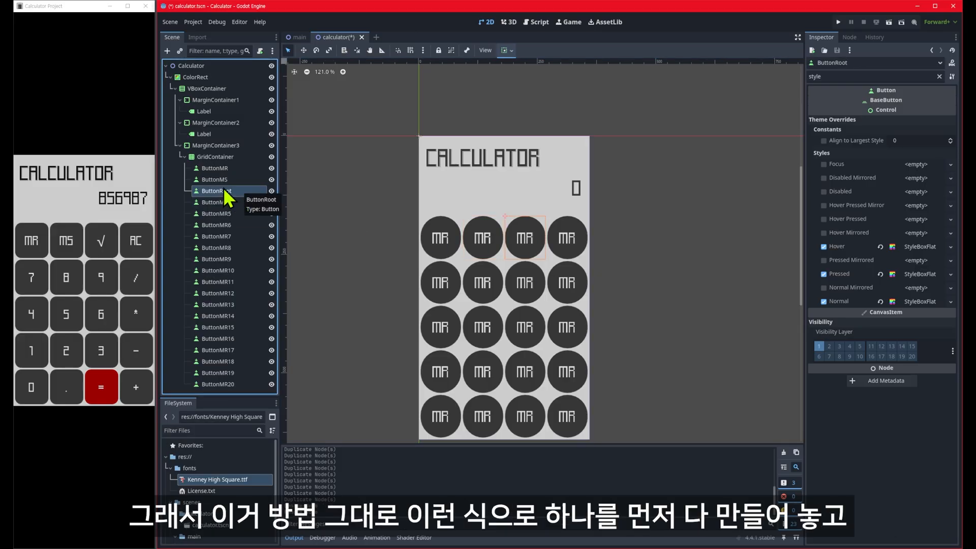
Replace the duplicated buttons' MR texts with the reference calculator's labels and rename the remaining nodes to match, ending with ButtonPlus.
{"action": "left_click", "coordinate": [939, 76]}
{"action": "left_click", "coordinate": [233, 180]}
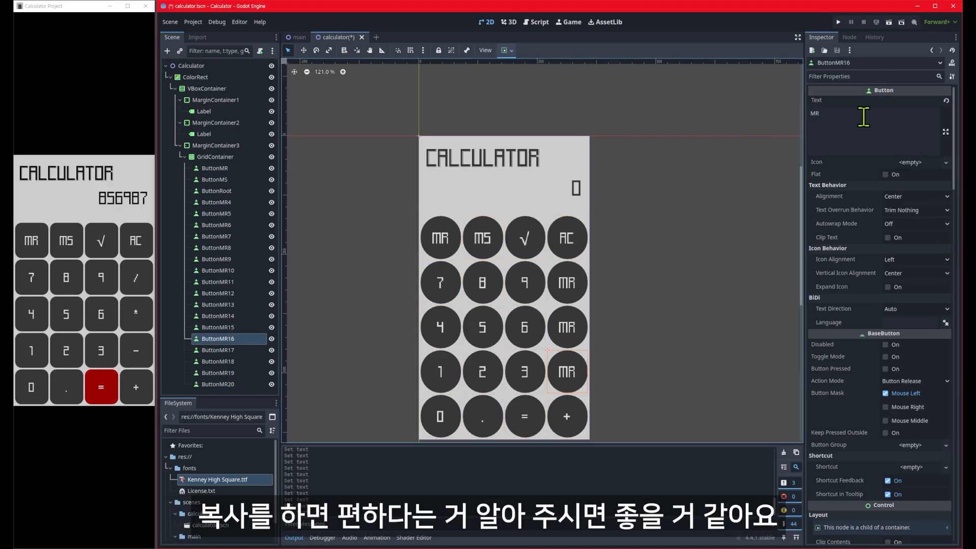
{"action": "left_click", "coordinate": [237, 383]}
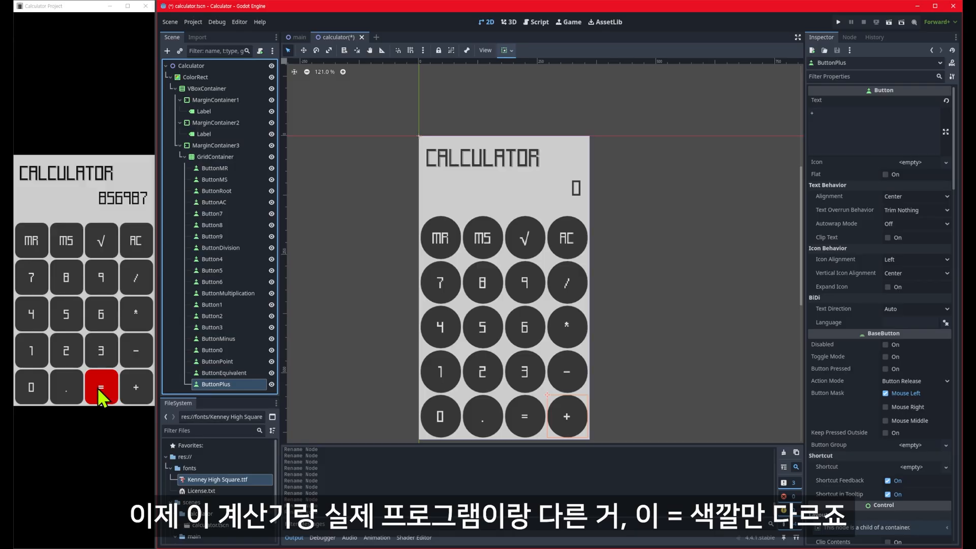
Give ButtonEquivalent rounded StyleBoxFlat overrides for Normal, Hover and Pressed, with a red Normal background and its own colors for the other states.
{"action": "left_click", "coordinate": [539, 419]}
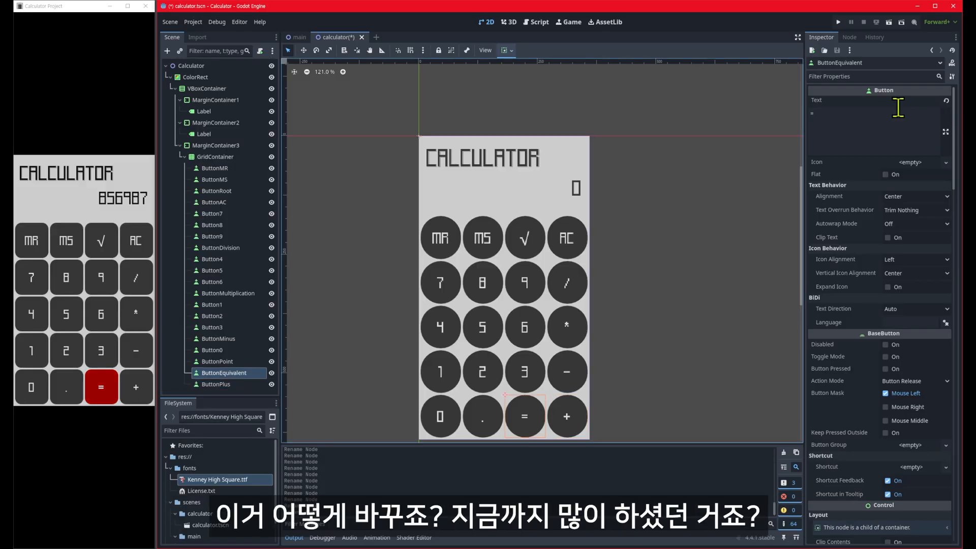
{"action": "left_click", "coordinate": [843, 78]}
{"action": "type", "text": "style"}
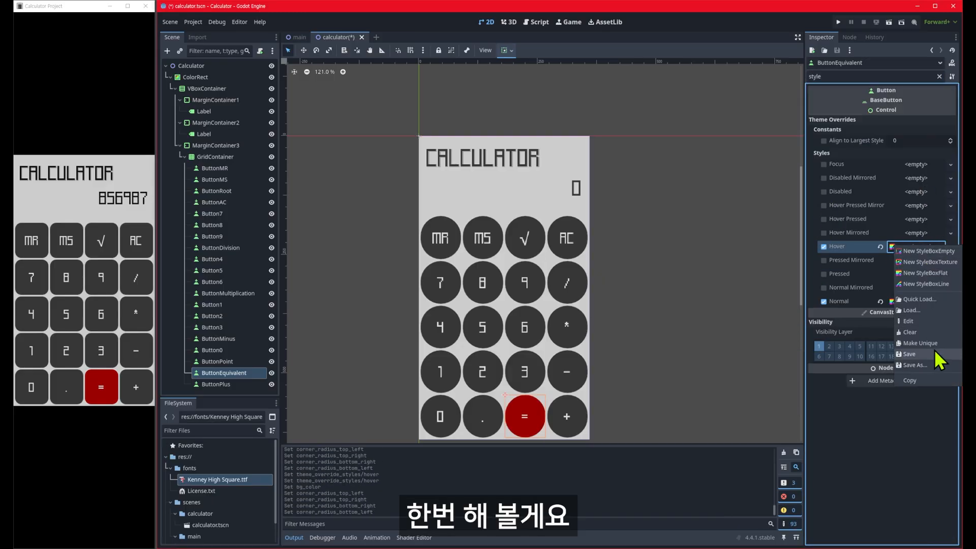
{"action": "left_click", "coordinate": [917, 318]}
{"action": "left_click", "coordinate": [675, 264]}
{"action": "left_click", "coordinate": [675, 264]}
Test-run the calculator, check the red = button and the other buttons' click colors, and stop the run.
{"action": "scroll", "coordinate": [676, 265], "scroll_direction": "down", "scroll_amount": 1}
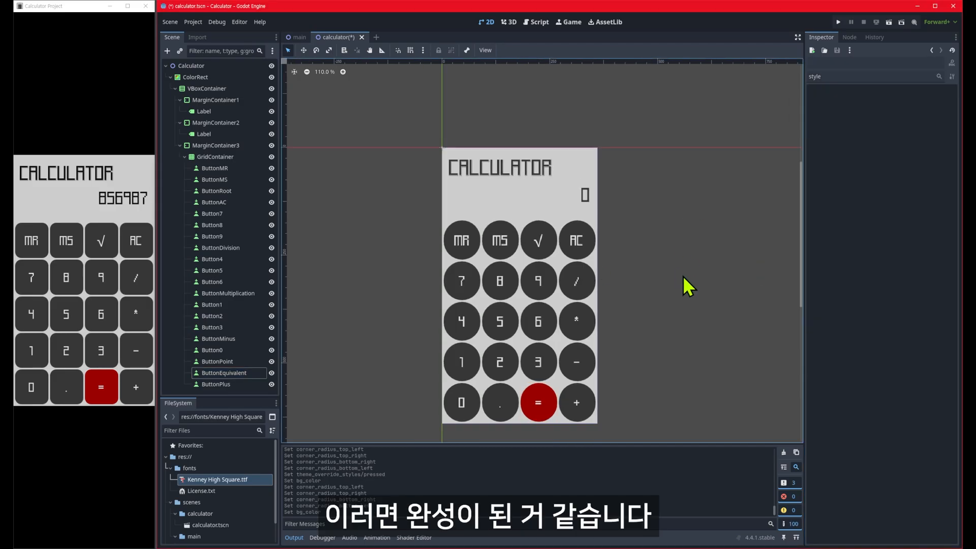
{"action": "middle_click_drag", "start_coordinate": [683, 270], "coordinate": [652, 224]}
{"action": "key", "text": "F5"}
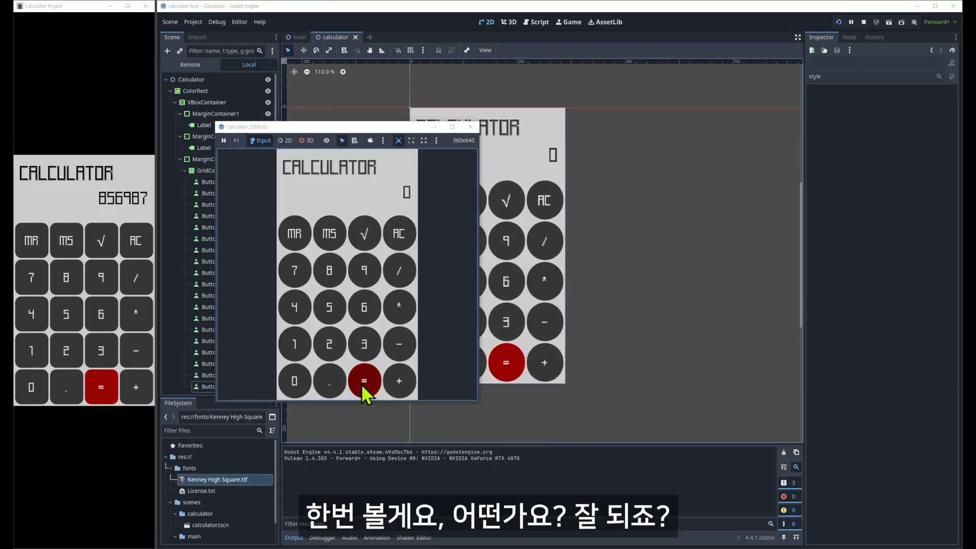
{"action": "left_click", "coordinate": [406, 378]}
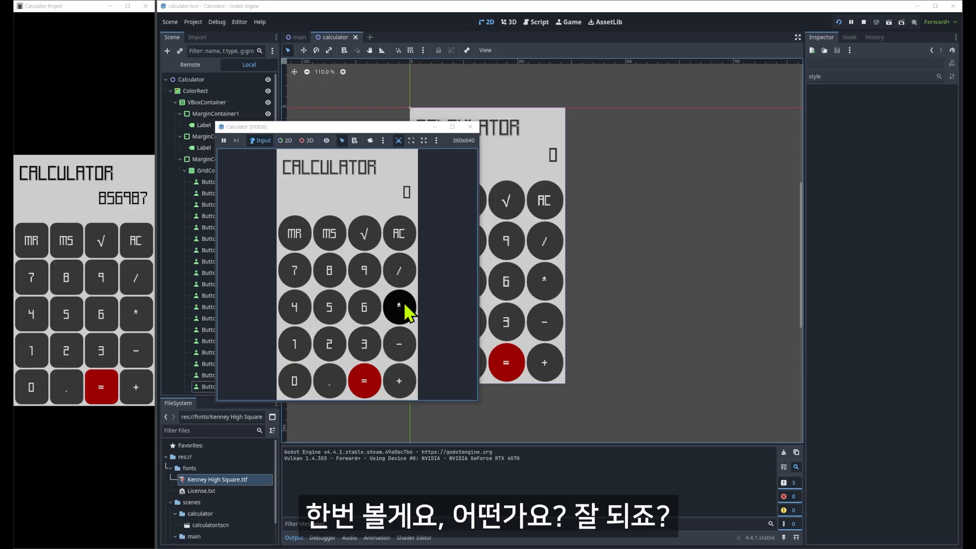
{"action": "key", "text": "F8"}
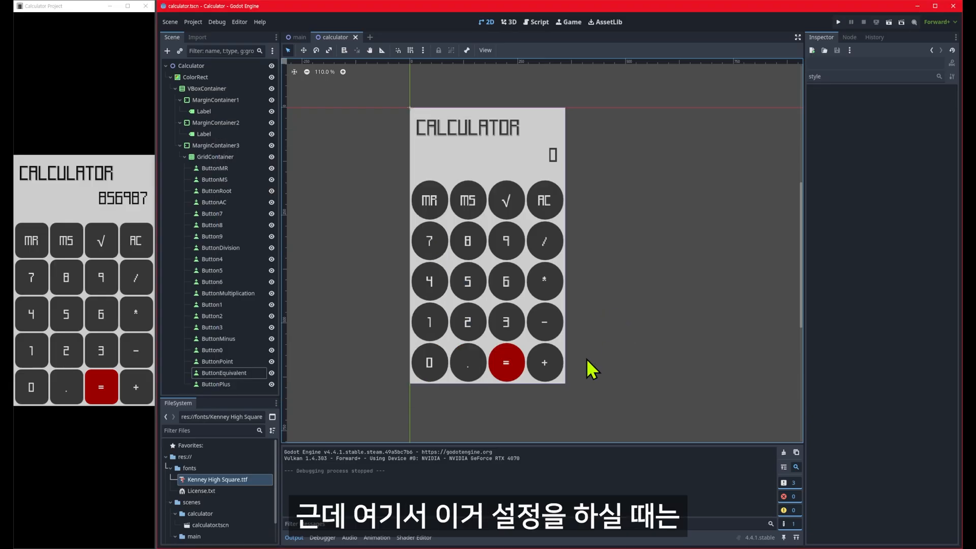
Move the VBoxContainer out of ColorRect to directly under the Calculator root and hide the ColorRect.
{"action": "left_click", "coordinate": [511, 366]}
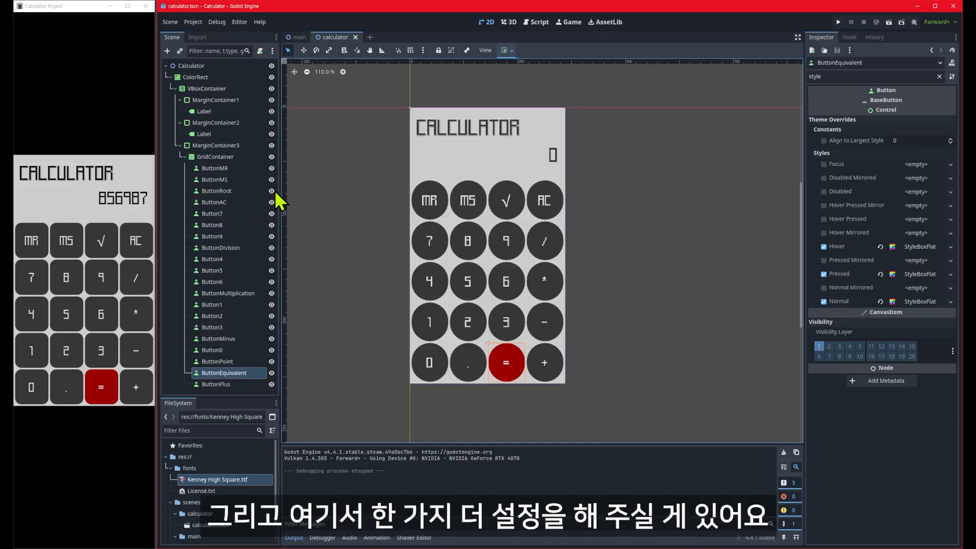
{"action": "left_click", "coordinate": [271, 77]}
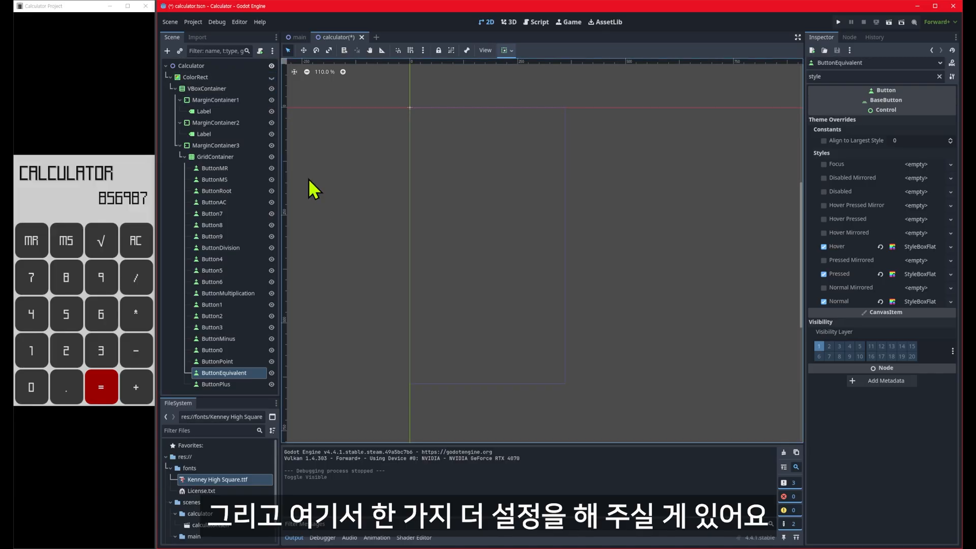
{"action": "left_click", "coordinate": [270, 78]}
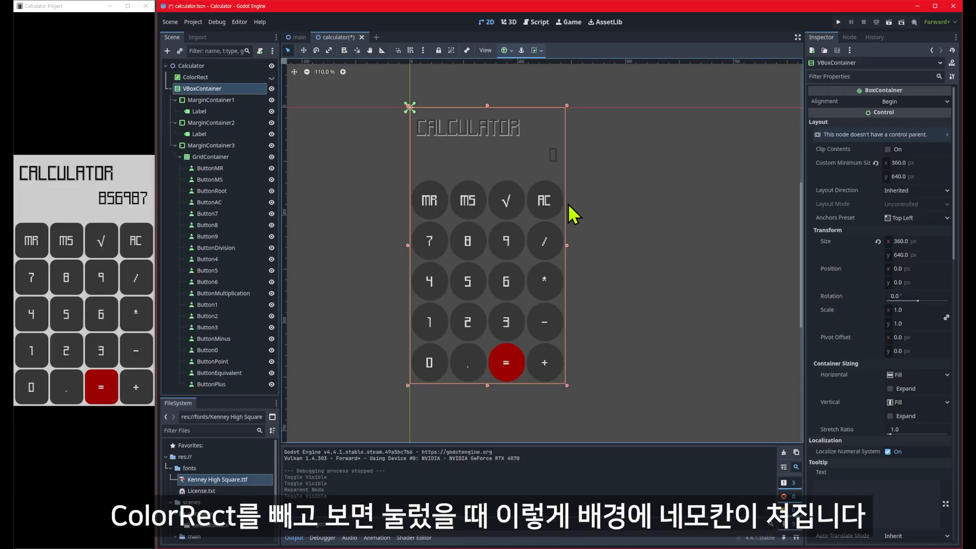
Test-run the calculator without its background, click through the buttons to examine their focus outline, and stop the run.
{"action": "key", "text": "F5"}
{"action": "left_click", "coordinate": [367, 235]}
{"action": "left_click", "coordinate": [406, 231]}
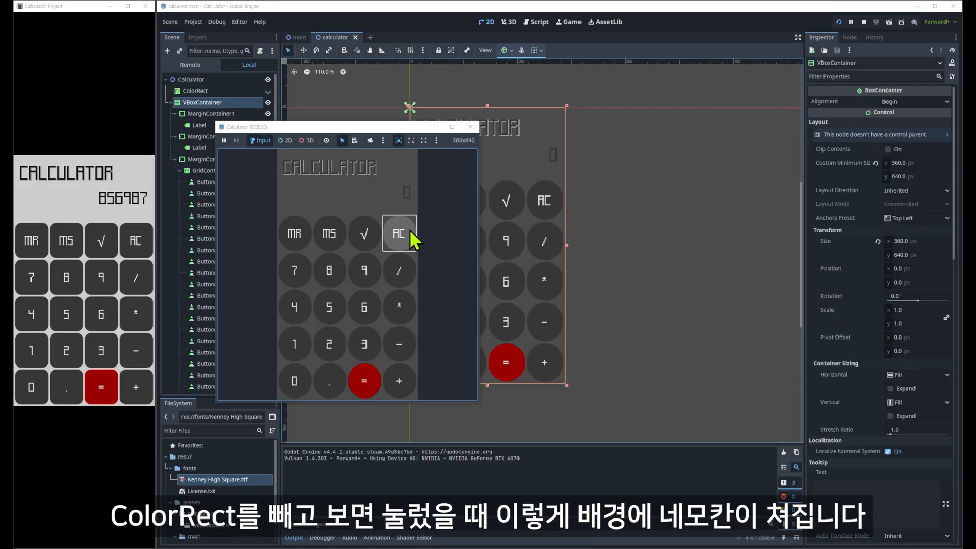
{"action": "left_click", "coordinate": [404, 272]}
{"action": "left_click", "coordinate": [326, 274]}
{"action": "left_click", "coordinate": [298, 272]}
{"action": "left_click", "coordinate": [295, 308]}
{"action": "left_click", "coordinate": [328, 306]}
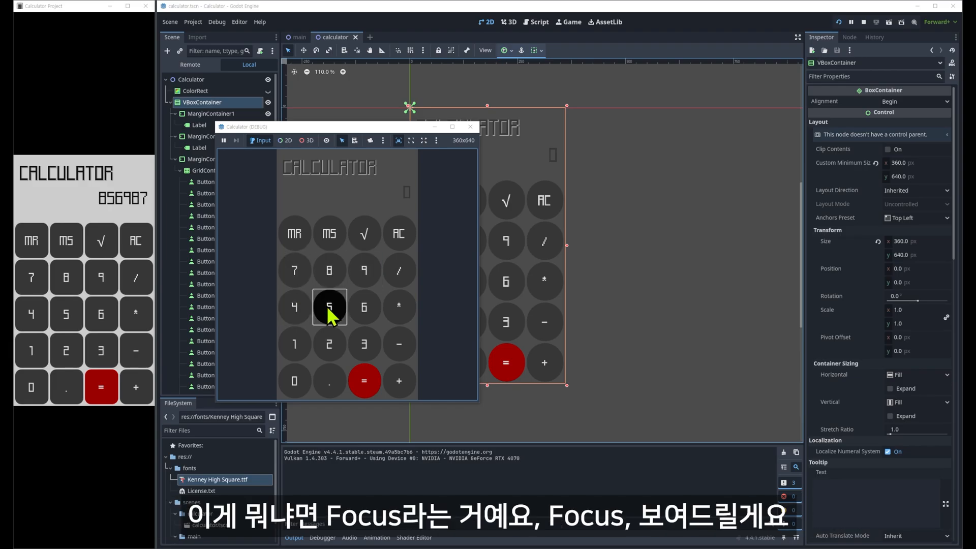
{"action": "left_click", "coordinate": [364, 307]}
{"action": "left_click", "coordinate": [366, 343]}
{"action": "left_click", "coordinate": [329, 344]}
{"action": "left_click", "coordinate": [295, 344]}
{"action": "left_click", "coordinate": [294, 381]}
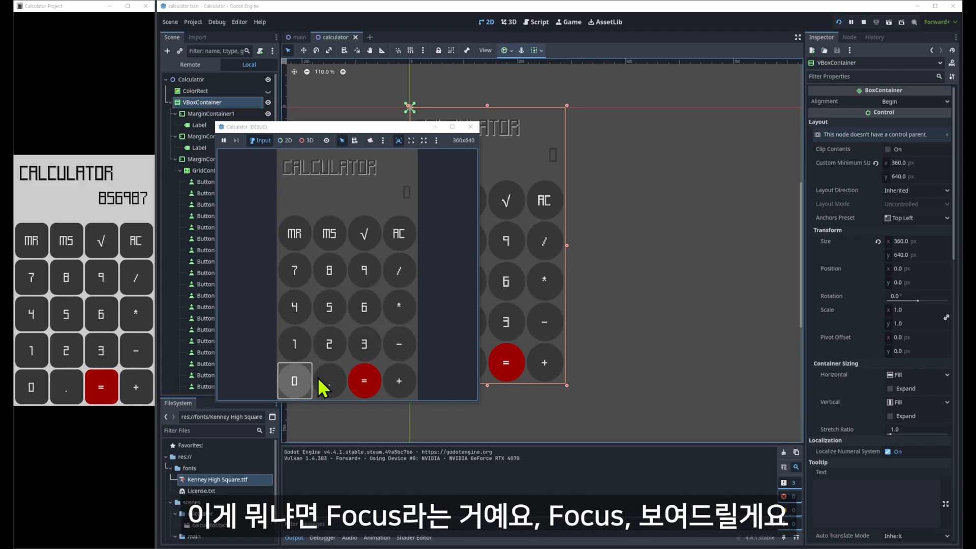
{"action": "left_click", "coordinate": [329, 381]}
{"action": "left_click", "coordinate": [364, 380]}
{"action": "key", "text": "F8"}
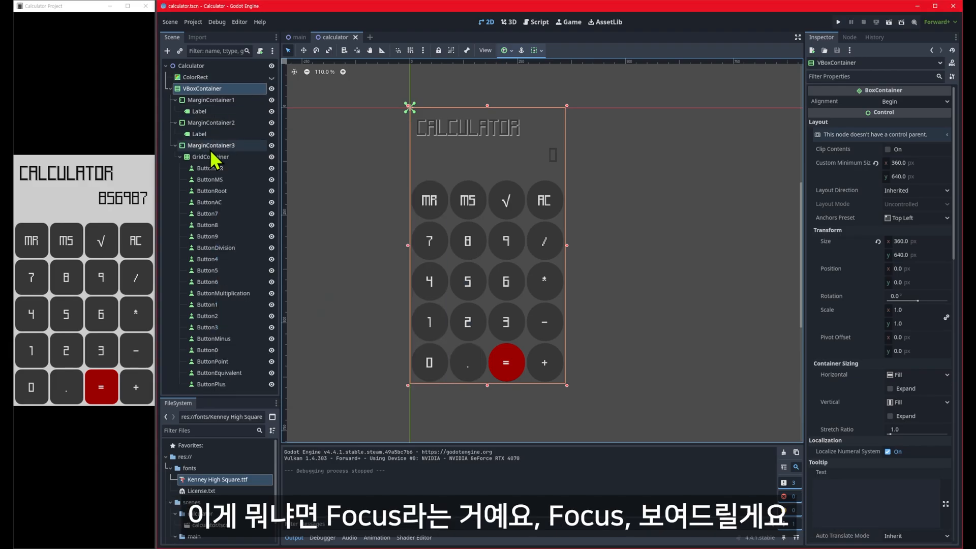
Filter the MR button's properties by "style" and assign a new StyleBoxEmpty to its Focus style.
{"action": "left_click", "coordinate": [429, 201]}
{"action": "left_click", "coordinate": [864, 76]}
{"action": "type", "text": "style"}
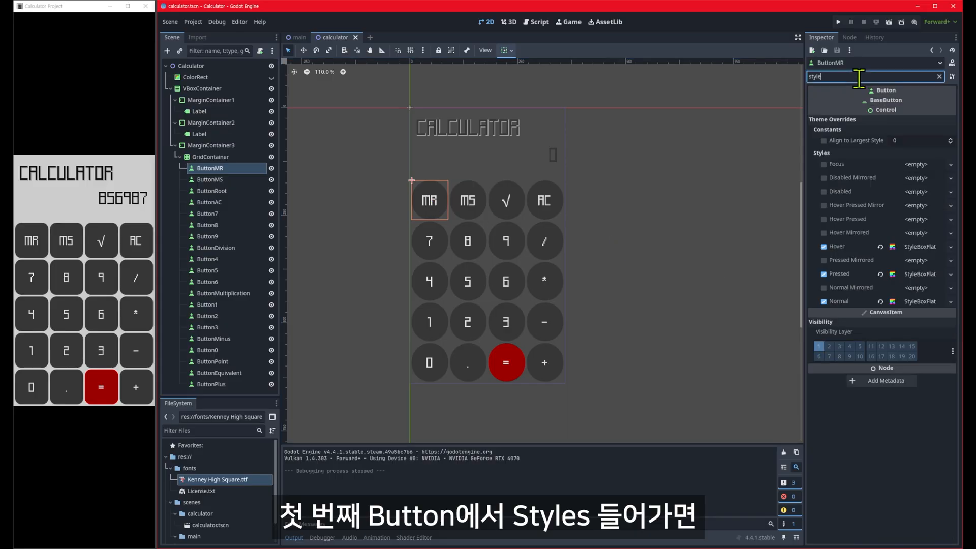
{"action": "left_click", "coordinate": [923, 166]}
{"action": "left_click", "coordinate": [945, 177]}
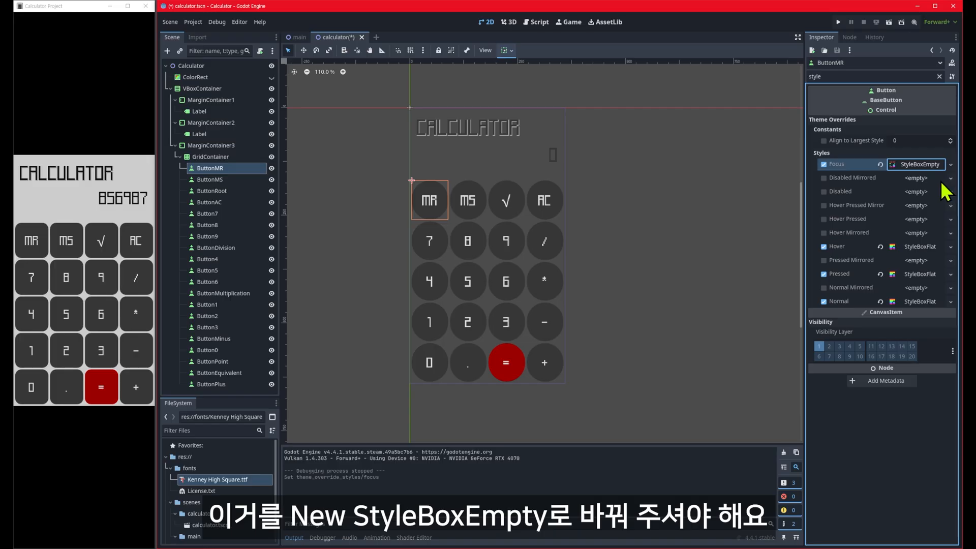
Test-run the calculator, click through the buttons to compare MR's focus outline with the others, and stop the run.
{"action": "key", "text": "F5"}
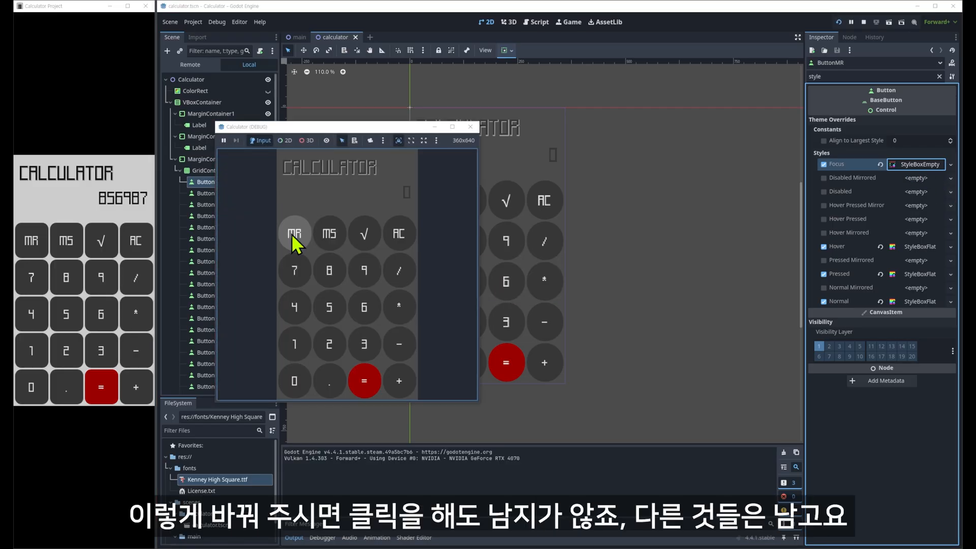
{"action": "left_click", "coordinate": [331, 237]}
{"action": "left_click", "coordinate": [401, 236]}
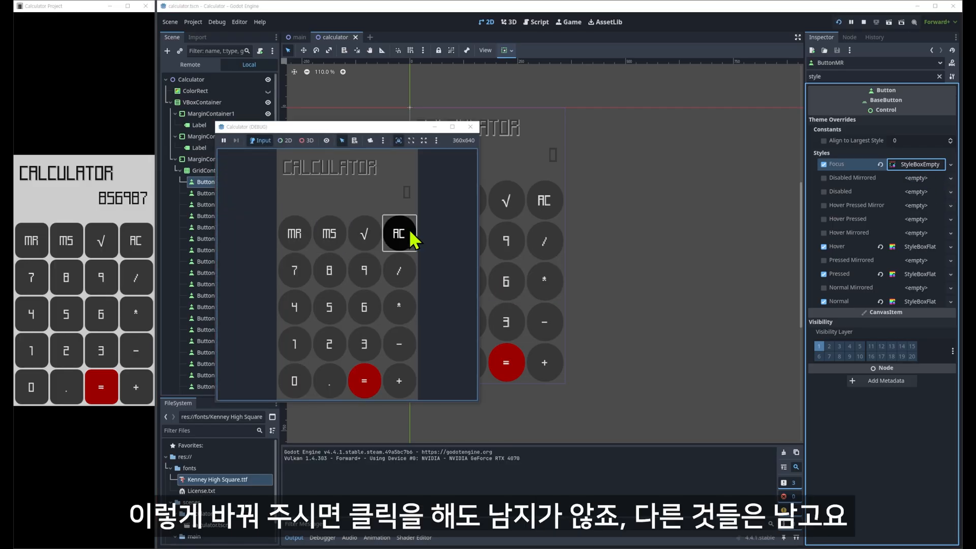
{"action": "left_click", "coordinate": [399, 271]}
{"action": "left_click", "coordinate": [330, 270]}
{"action": "left_click", "coordinate": [298, 305]}
{"action": "left_click", "coordinate": [364, 306]}
{"action": "left_click", "coordinate": [398, 306]}
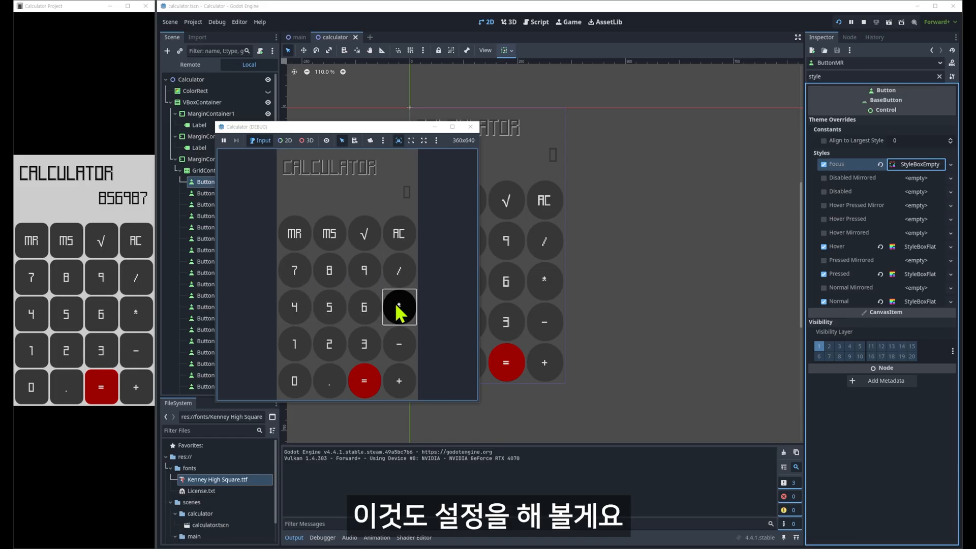
{"action": "left_click", "coordinate": [398, 341]}
{"action": "left_click", "coordinate": [331, 343]}
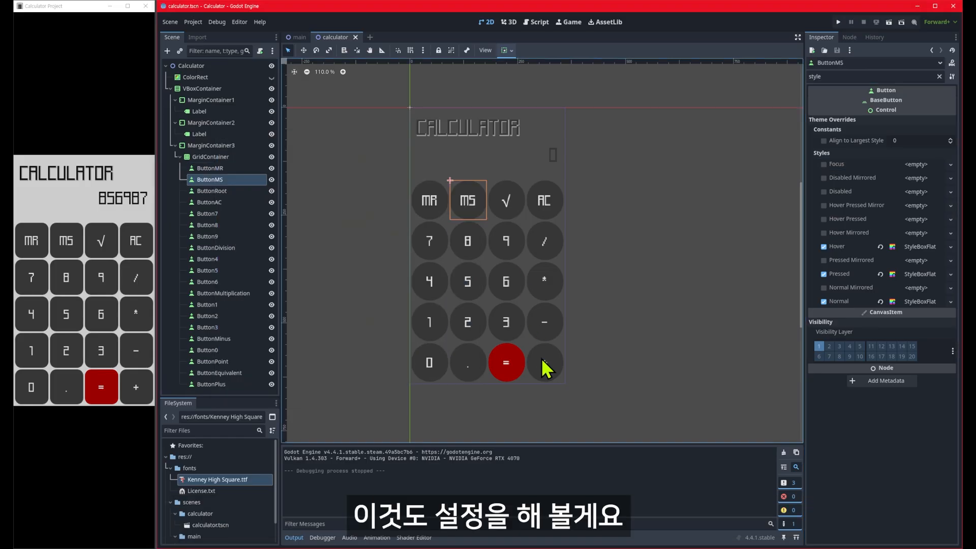
Select every calculator button except MR and assign a new StyleBoxEmpty to their Focus style.
{"action": "left_click", "coordinate": [542, 360], "text": "shift"}
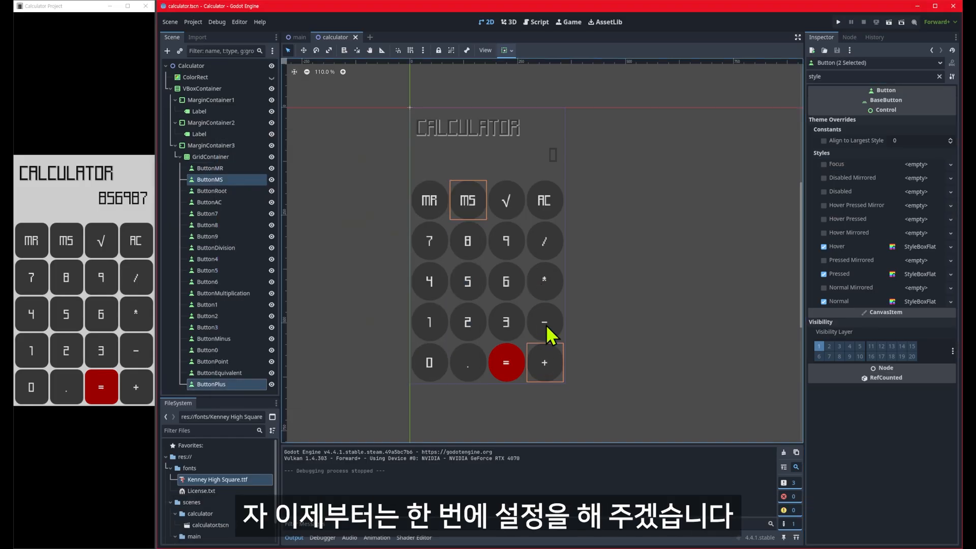
{"action": "left_click", "coordinate": [546, 325], "text": "shift"}
{"action": "left_click", "coordinate": [544, 285], "text": "shift"}
{"action": "left_click", "coordinate": [543, 246], "text": "shift"}
{"action": "left_click", "coordinate": [544, 205], "text": "shift"}
{"action": "left_click", "coordinate": [507, 203], "text": "shift"}
{"action": "left_click", "coordinate": [507, 241], "text": "shift"}
{"action": "left_click", "coordinate": [507, 282], "text": "shift"}
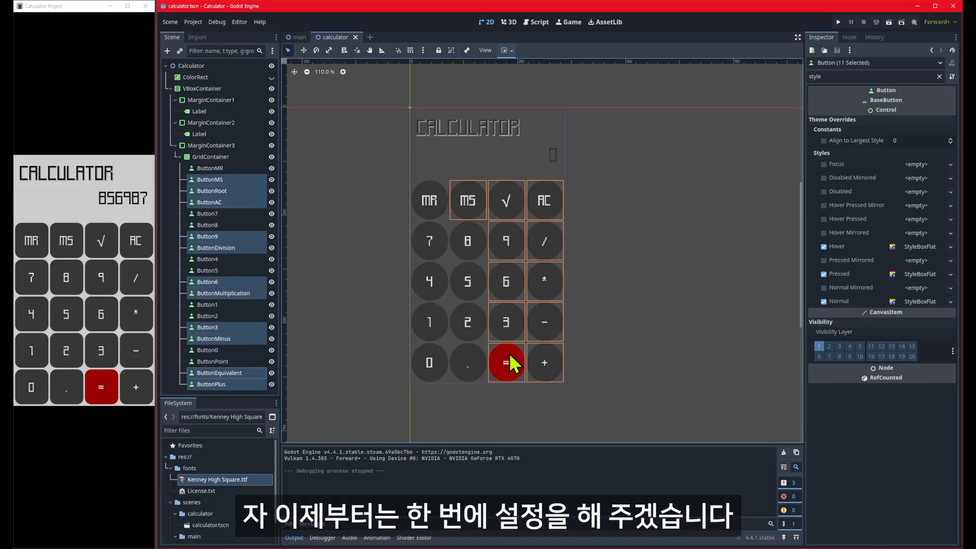
{"action": "left_click", "coordinate": [469, 360], "text": "shift"}
{"action": "left_click", "coordinate": [468, 322], "text": "shift"}
{"action": "left_click", "coordinate": [468, 282], "text": "shift"}
{"action": "left_click", "coordinate": [467, 243], "text": "shift"}
{"action": "left_click", "coordinate": [432, 242], "text": "shift"}
{"action": "left_click", "coordinate": [431, 282], "text": "shift"}
{"action": "left_click", "coordinate": [431, 359], "text": "shift"}
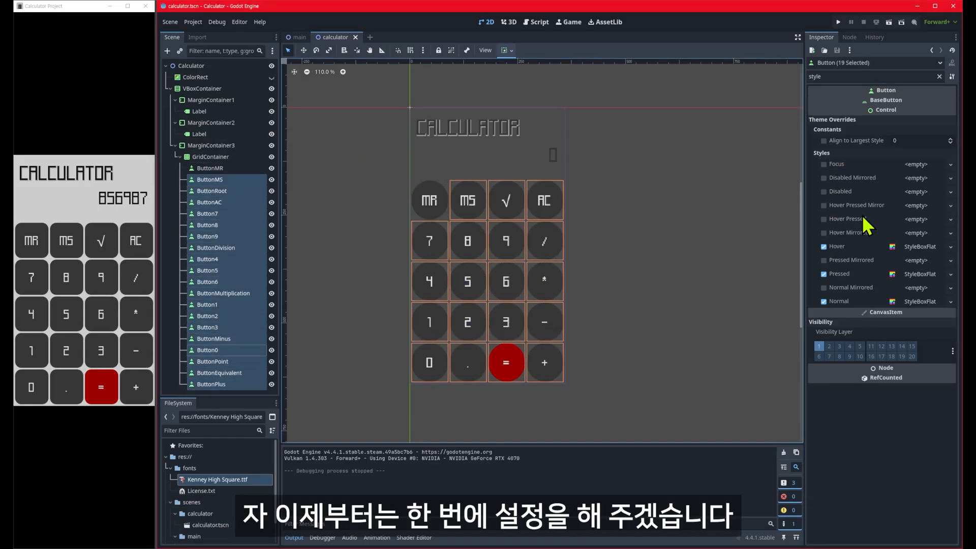
{"action": "left_click", "coordinate": [934, 163]}
{"action": "left_click", "coordinate": [923, 177]}
{"action": "left_click", "coordinate": [697, 263]}
Test-run the calculator, click buttons such as MR and 7 to check their focus outline, and close the run.
{"action": "key", "text": "F5"}
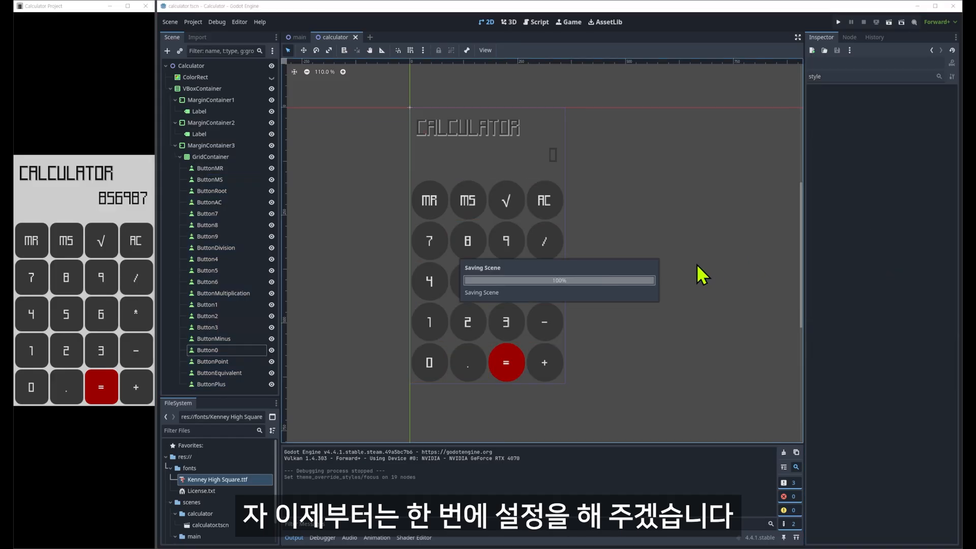
{"action": "left_click", "coordinate": [304, 235]}
{"action": "left_click", "coordinate": [287, 274]}
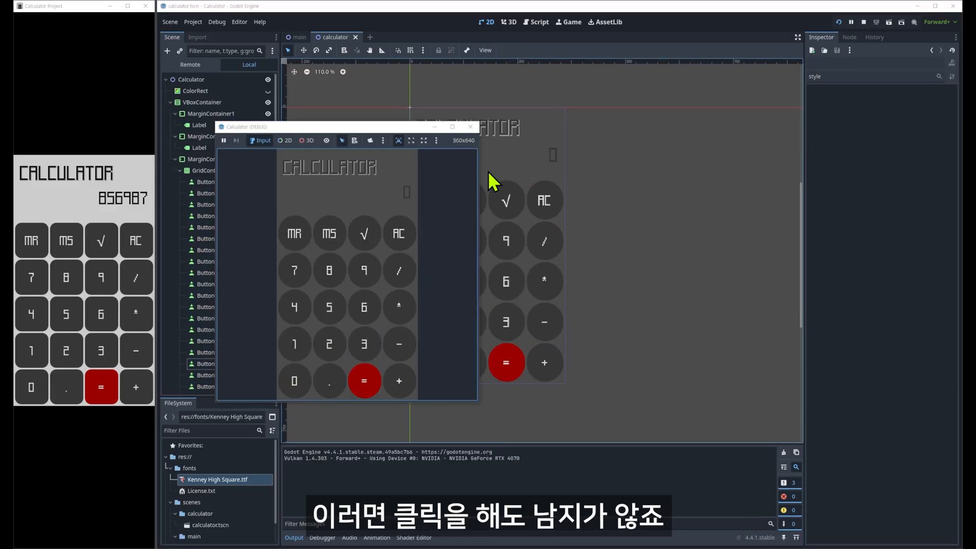
{"action": "left_click", "coordinate": [470, 126]}
Make the ColorRect visible again and keep the VBoxContainer directly under the Calculator root.
{"action": "left_click", "coordinate": [271, 78]}
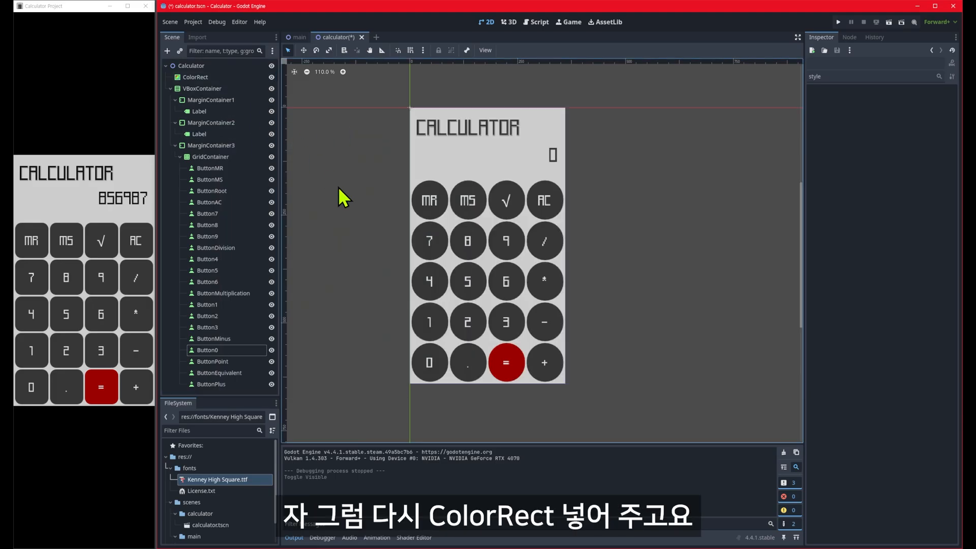
{"action": "left_click", "coordinate": [186, 92]}
{"action": "left_click", "coordinate": [170, 90]}
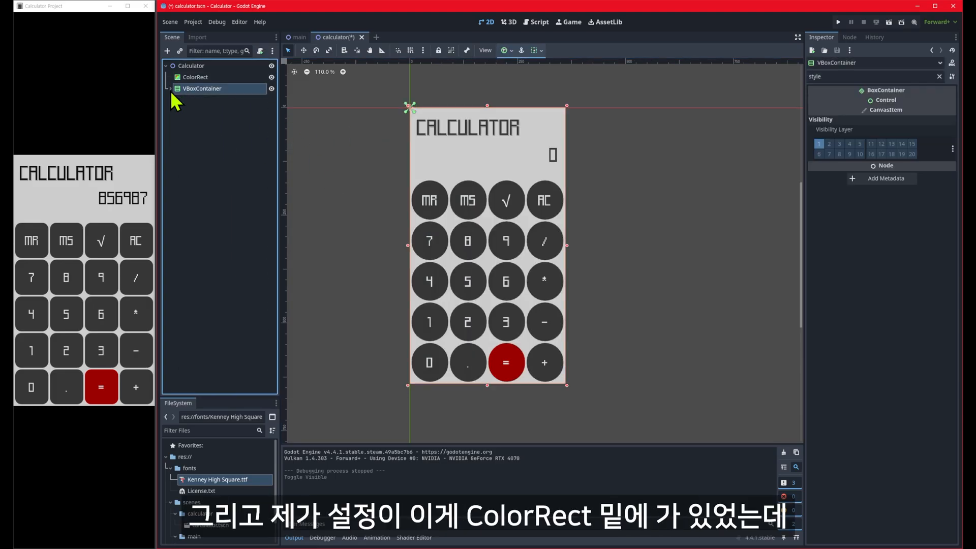
{"action": "left_click_drag", "start_coordinate": [191, 90], "coordinate": [192, 72]}
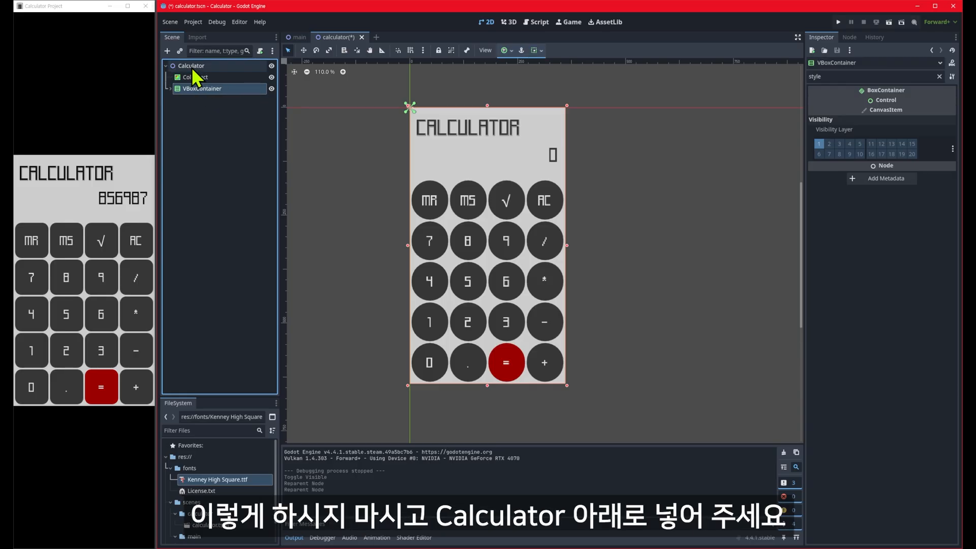
{"action": "left_click", "coordinate": [170, 89]}
Examine the layout notes about parent containers on MarginContainer1, its Label and the VBoxContainer.
{"action": "left_click", "coordinate": [205, 99]}
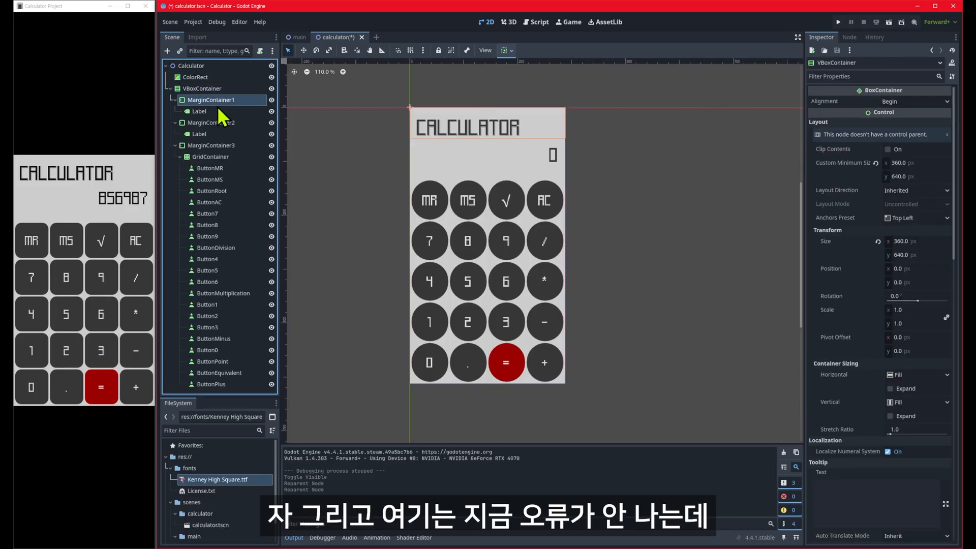
{"action": "left_click", "coordinate": [946, 113]}
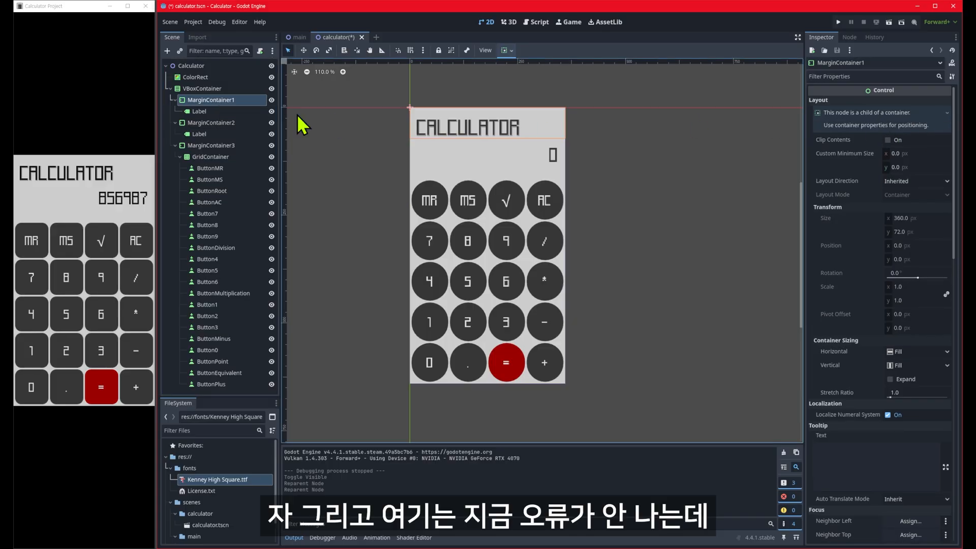
{"action": "left_click", "coordinate": [208, 112]}
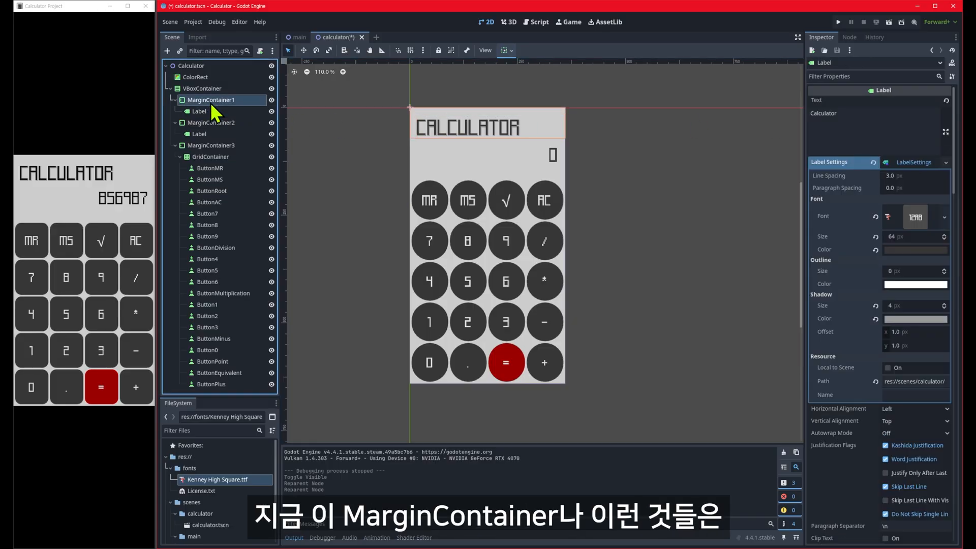
{"action": "left_click", "coordinate": [209, 101]}
{"action": "left_click", "coordinate": [867, 113]}
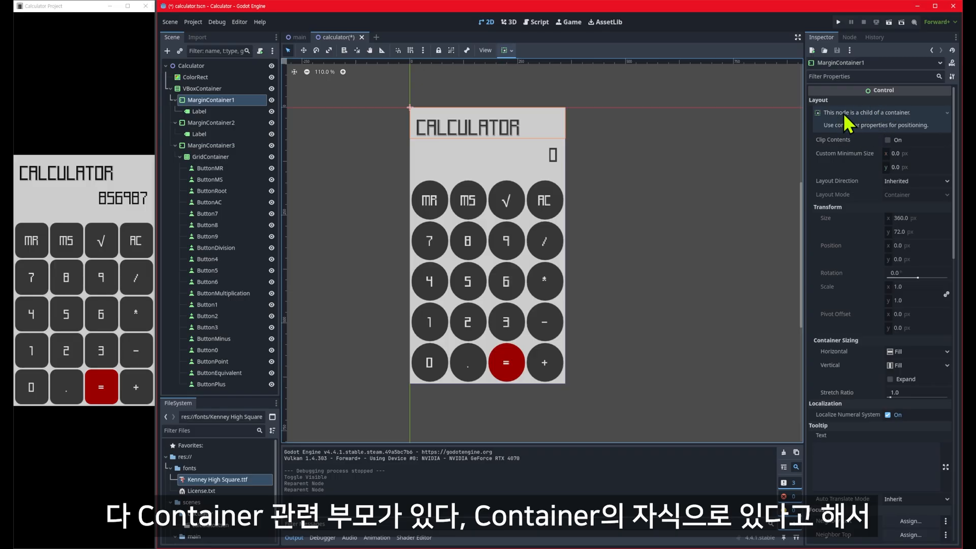
{"action": "left_click", "coordinate": [222, 89]}
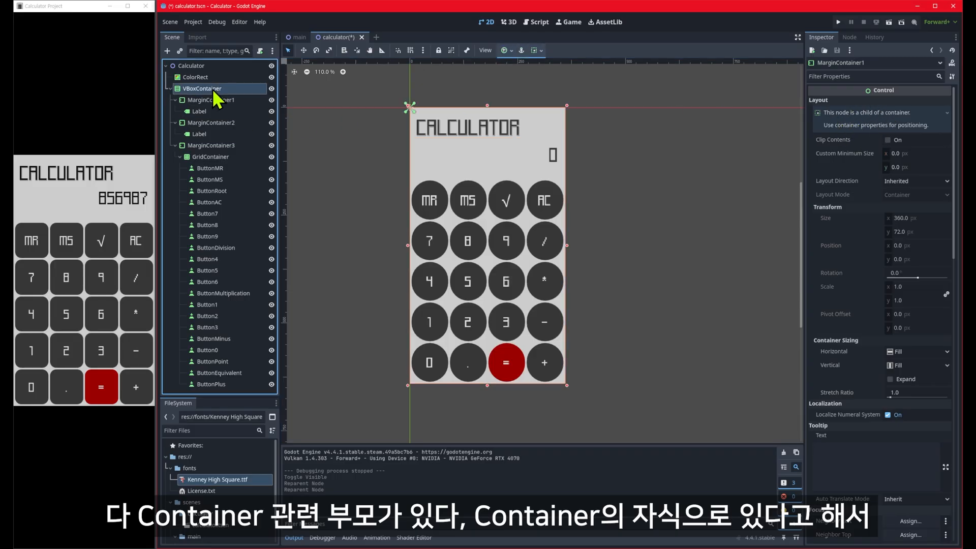
{"action": "left_click", "coordinate": [218, 78]}
{"action": "left_click", "coordinate": [221, 94]}
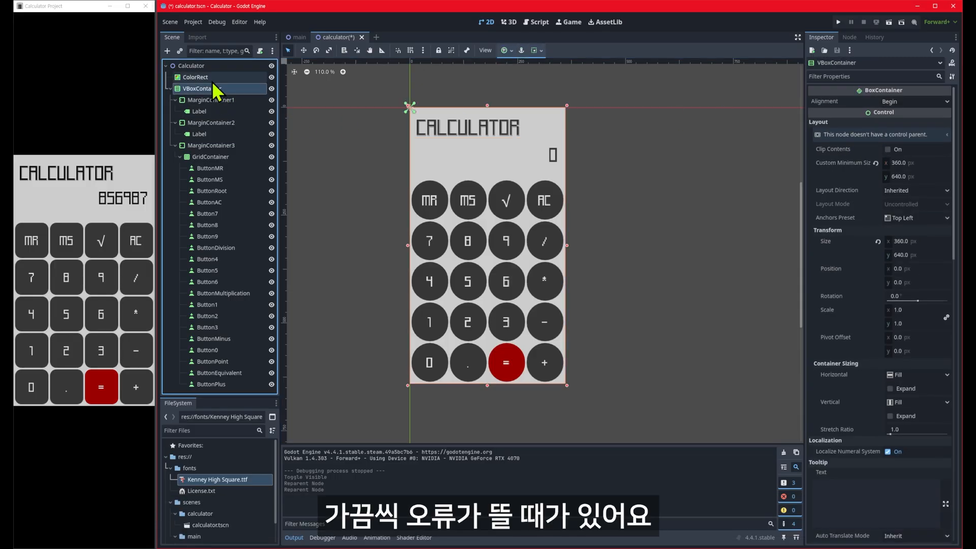
{"action": "left_click", "coordinate": [212, 81]}
Change the Calculator root node's type to Control and save the scene.
{"action": "left_click", "coordinate": [209, 66]}
{"action": "right_click", "coordinate": [215, 66]}
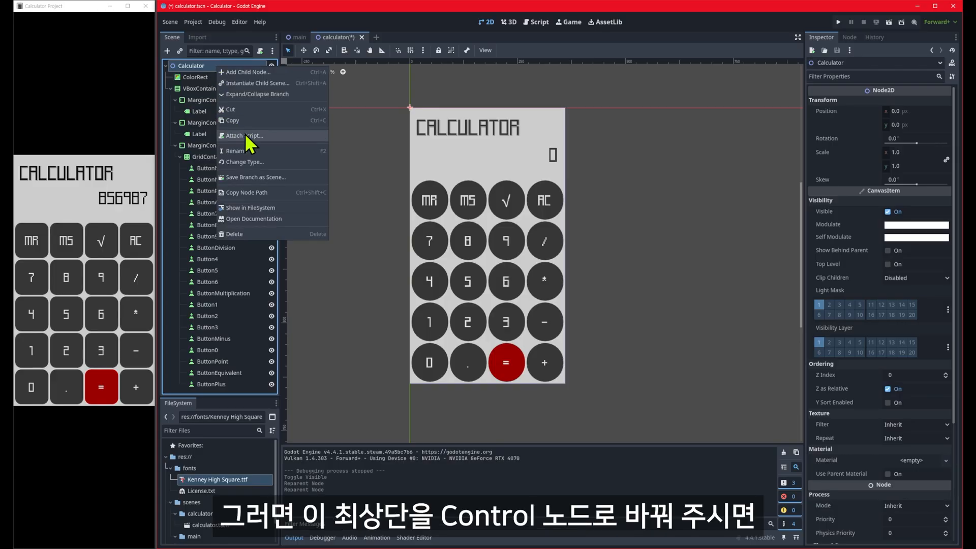
{"action": "left_click", "coordinate": [257, 169]}
{"action": "type", "text": "co"}
{"action": "left_click", "coordinate": [224, 409]}
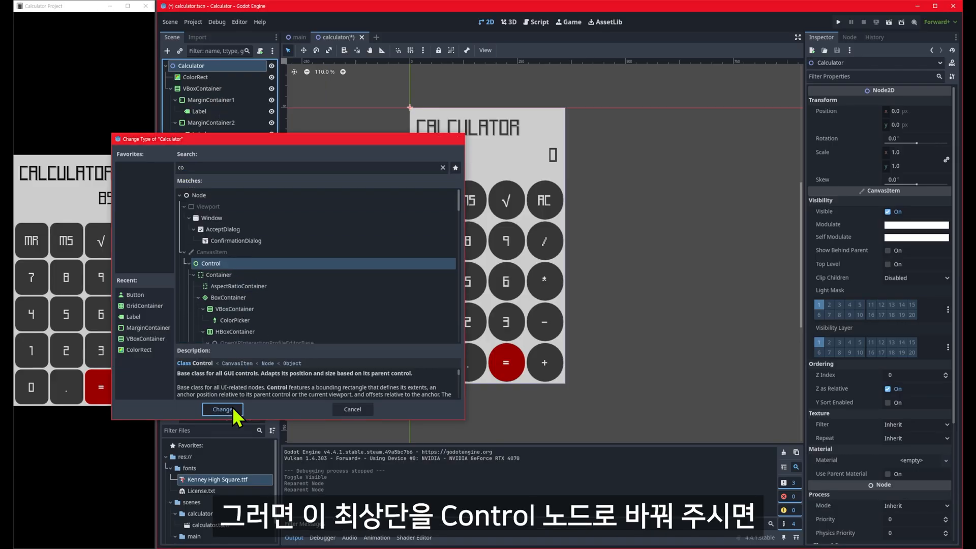
{"action": "key", "text": "ctrl+s"}
{"action": "left_click", "coordinate": [386, 185]}
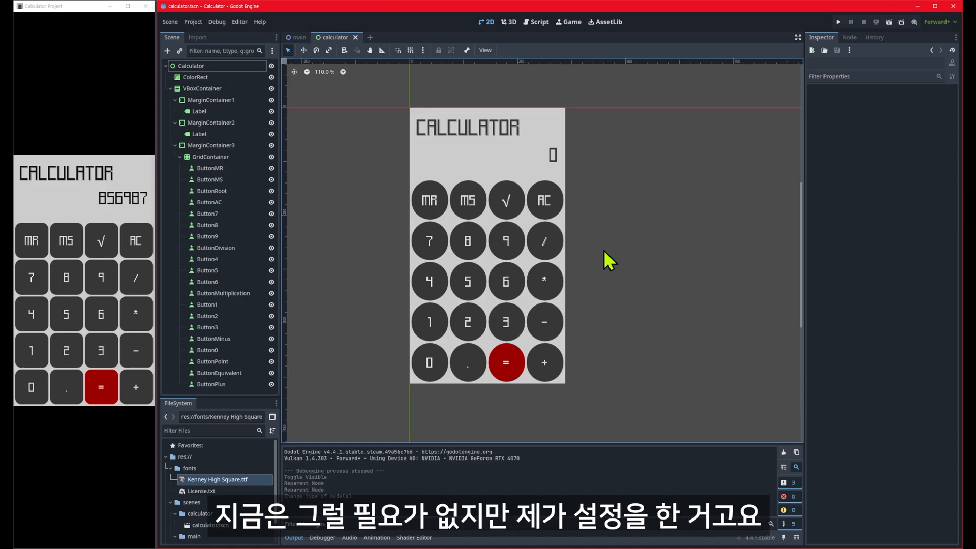
Test-run the finished calculator and click through its buttons to check the hover and pressed colors and the focus outlines.
{"action": "key", "text": "F5"}
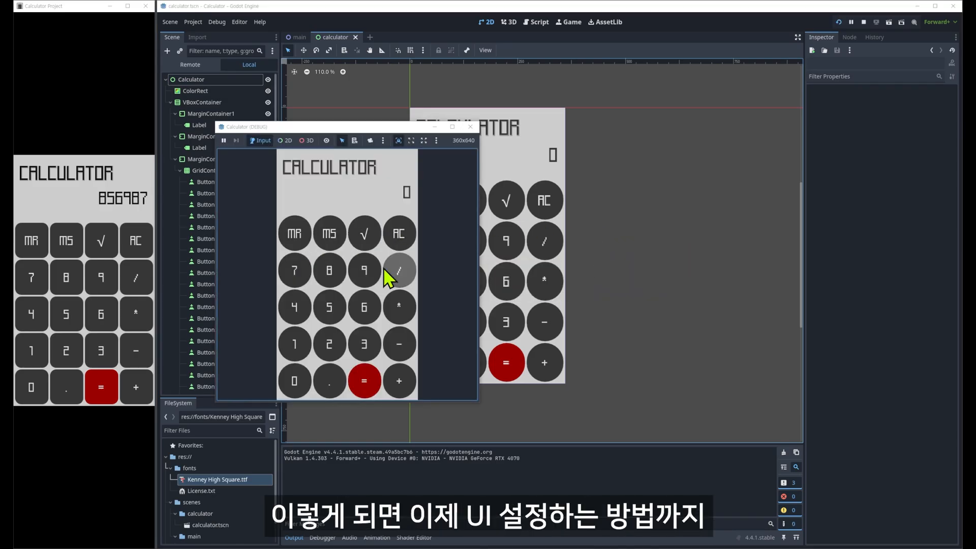
{"action": "left_click", "coordinate": [295, 307]}
{"action": "left_click", "coordinate": [376, 311]}
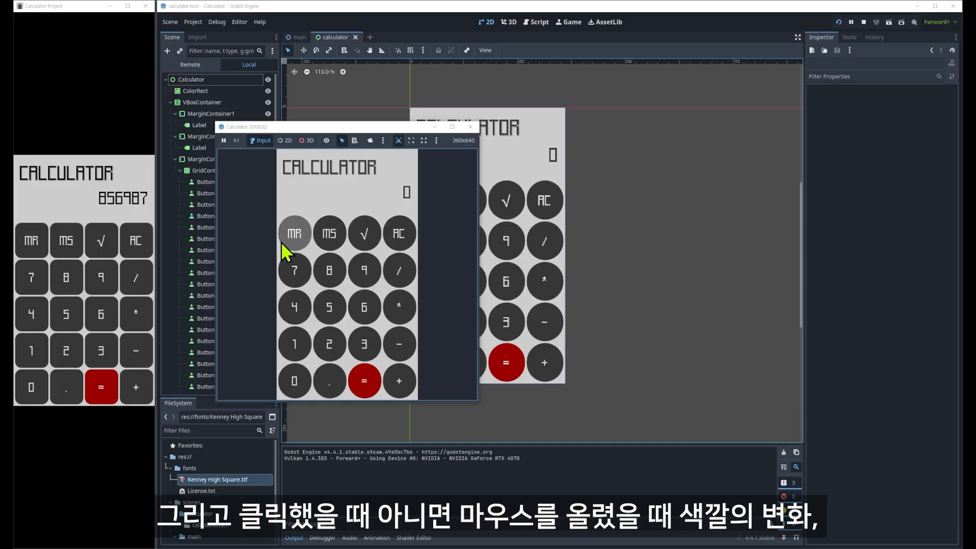
{"action": "left_click", "coordinate": [294, 240]}
{"action": "left_click", "coordinate": [398, 236]}
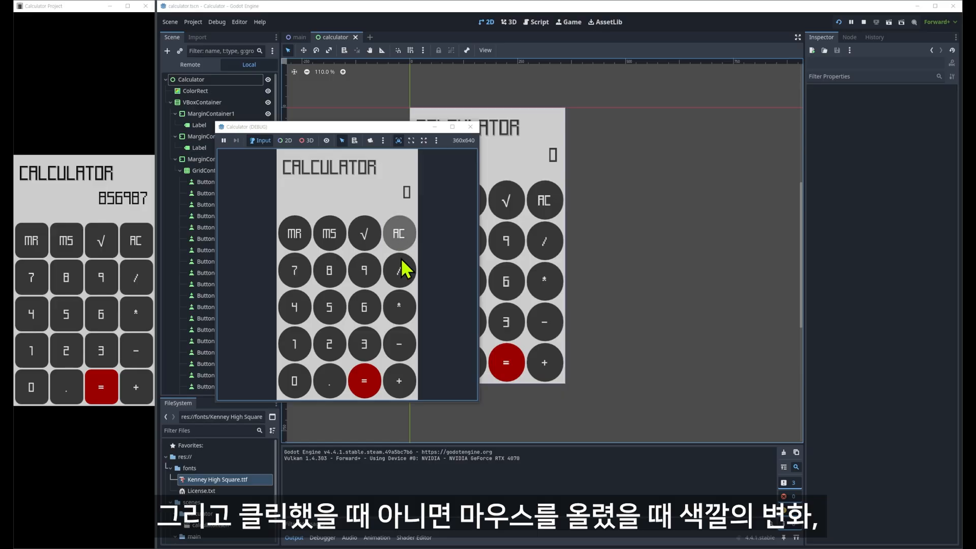
{"action": "left_click", "coordinate": [328, 270]}
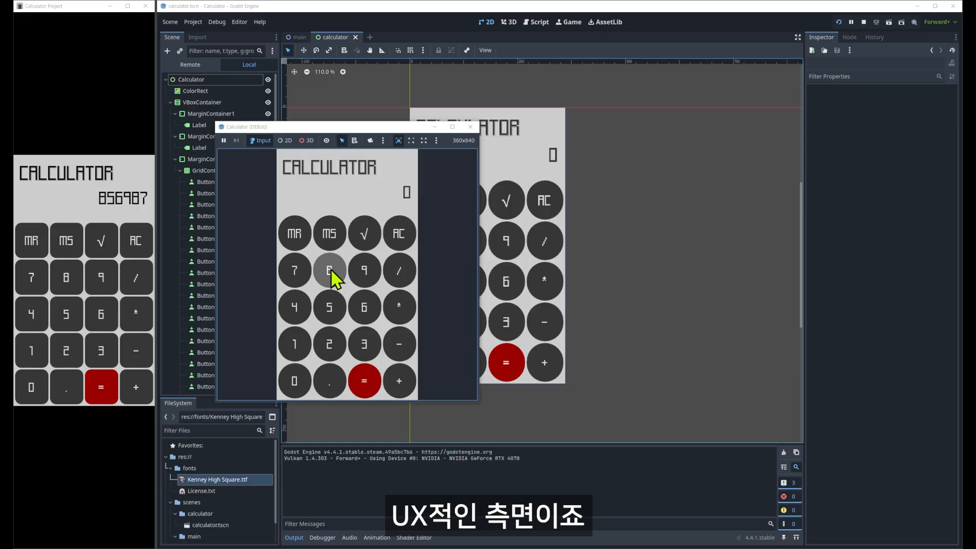
{"action": "left_click", "coordinate": [295, 306]}
{"action": "left_click", "coordinate": [338, 308]}
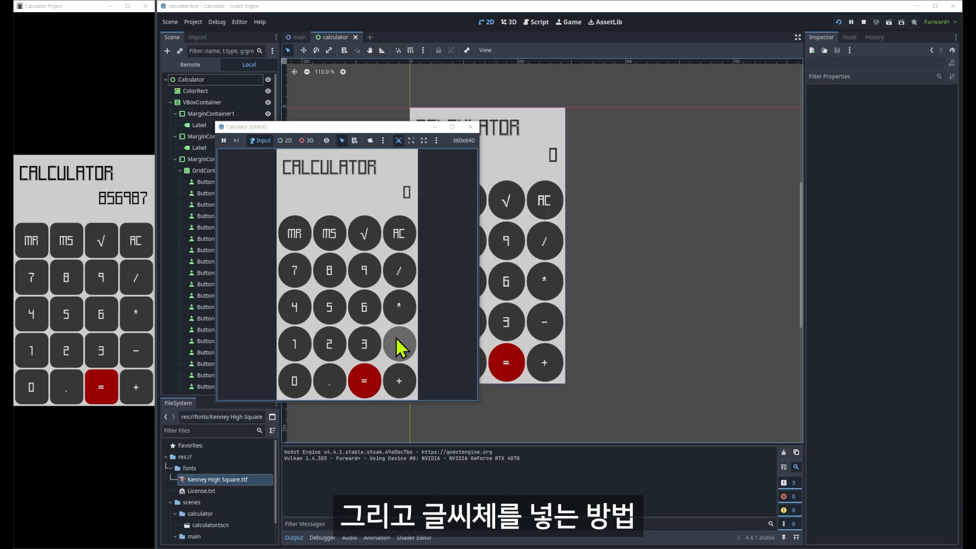
{"action": "left_click", "coordinate": [299, 350]}
{"action": "left_click", "coordinate": [330, 384]}
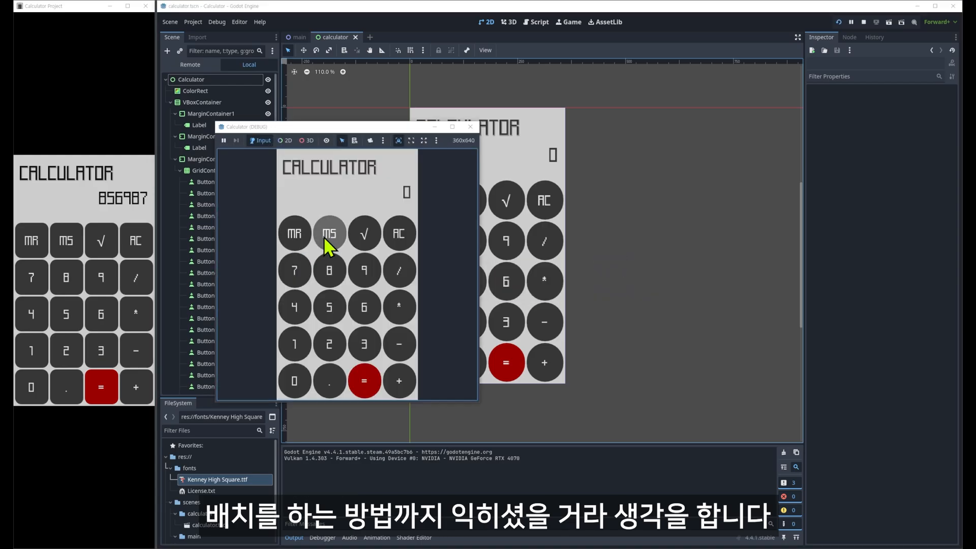
{"action": "left_click", "coordinate": [294, 308]}
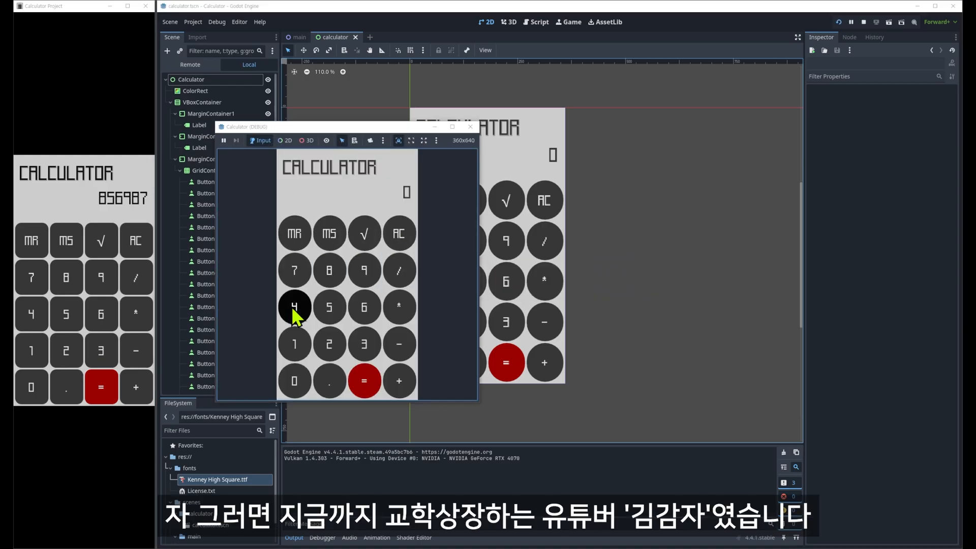
{"action": "left_click", "coordinate": [365, 308]}
{"action": "left_click", "coordinate": [395, 345]}
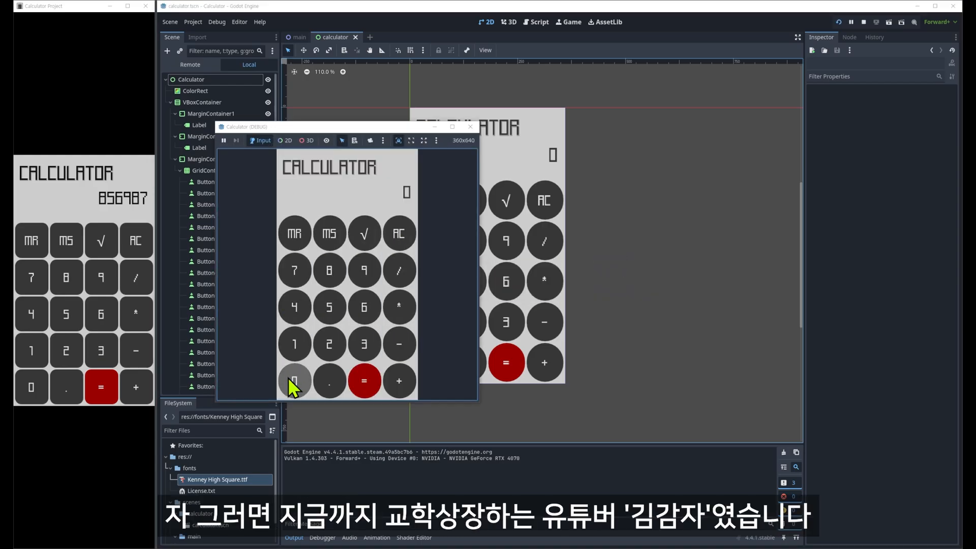
{"action": "left_click", "coordinate": [307, 309]}
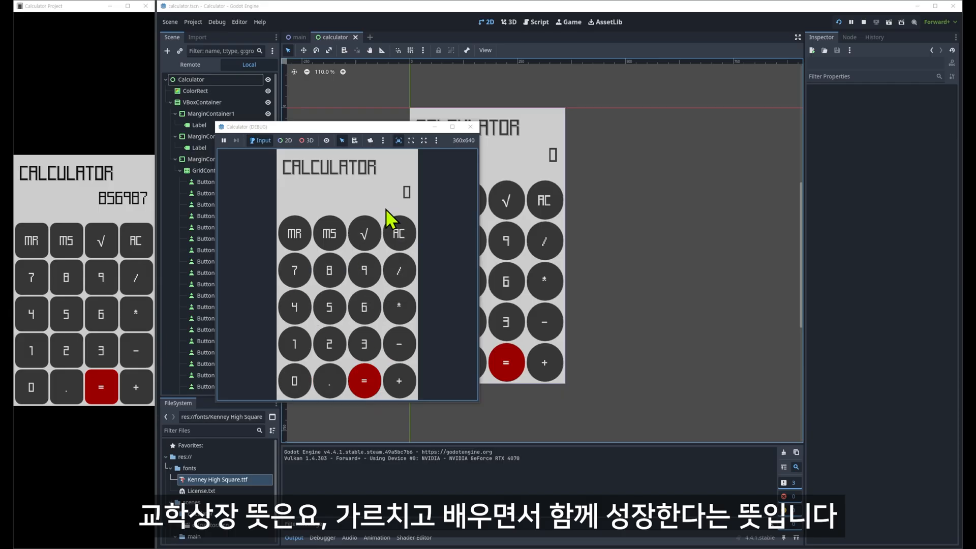
{"action": "left_click", "coordinate": [293, 234]}
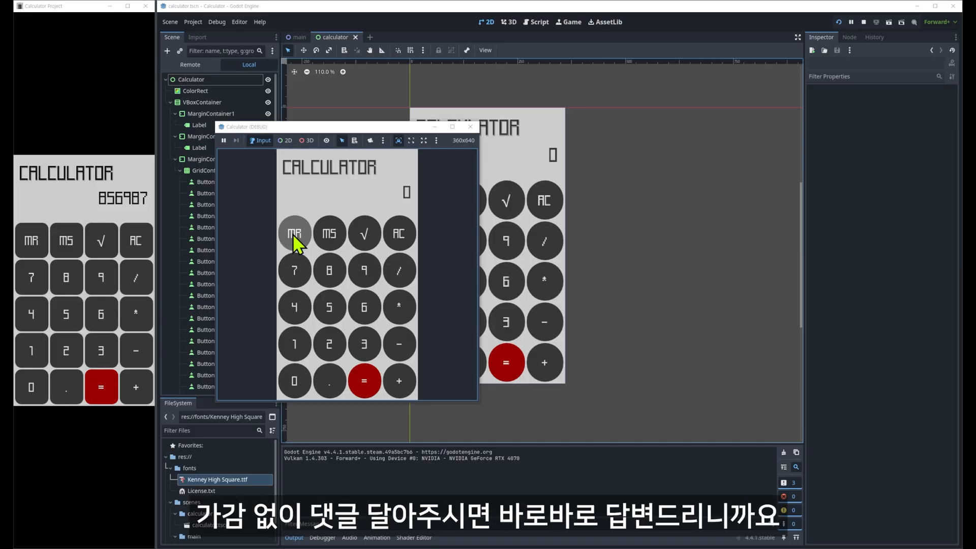
{"action": "left_click", "coordinate": [294, 234]}
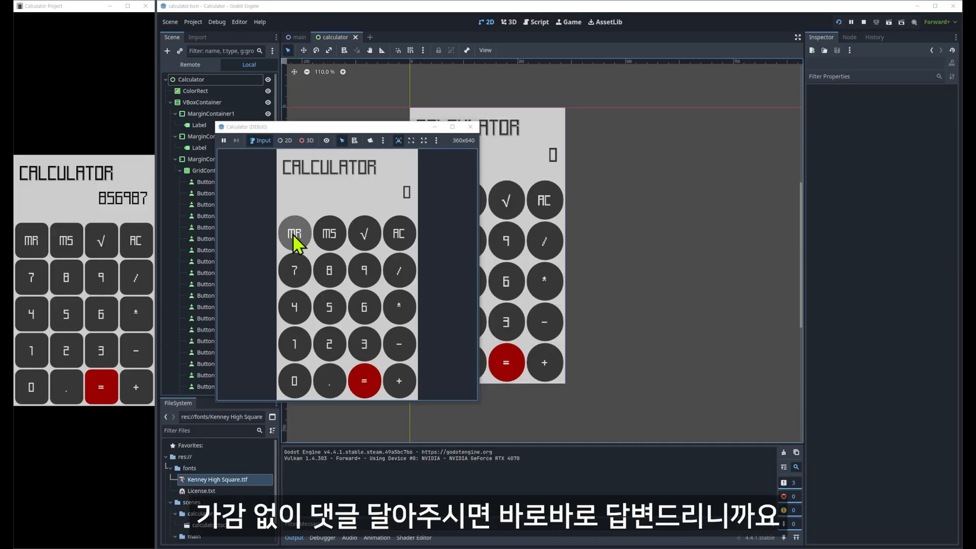
{"action": "left_click", "coordinate": [400, 235]}
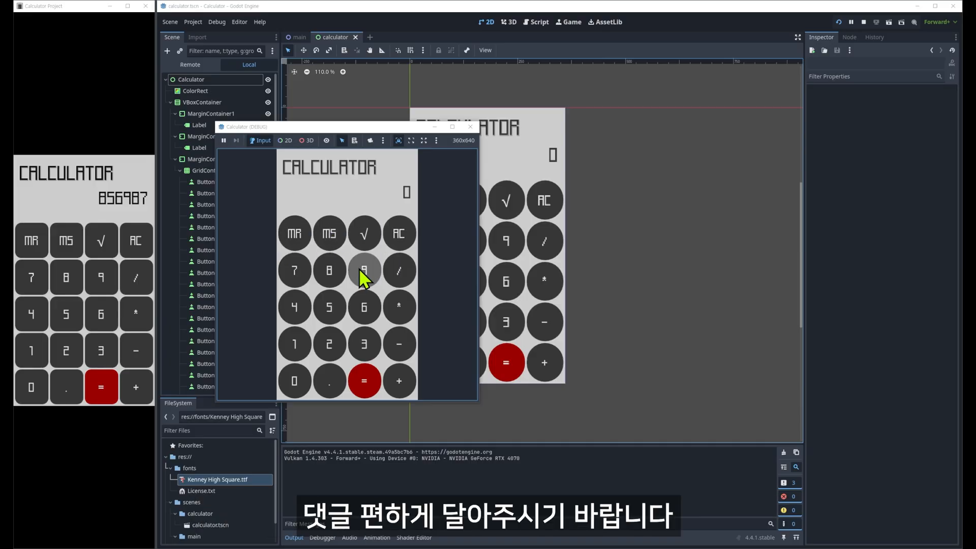
{"action": "left_click", "coordinate": [330, 271]}
{"action": "left_click", "coordinate": [328, 305]}
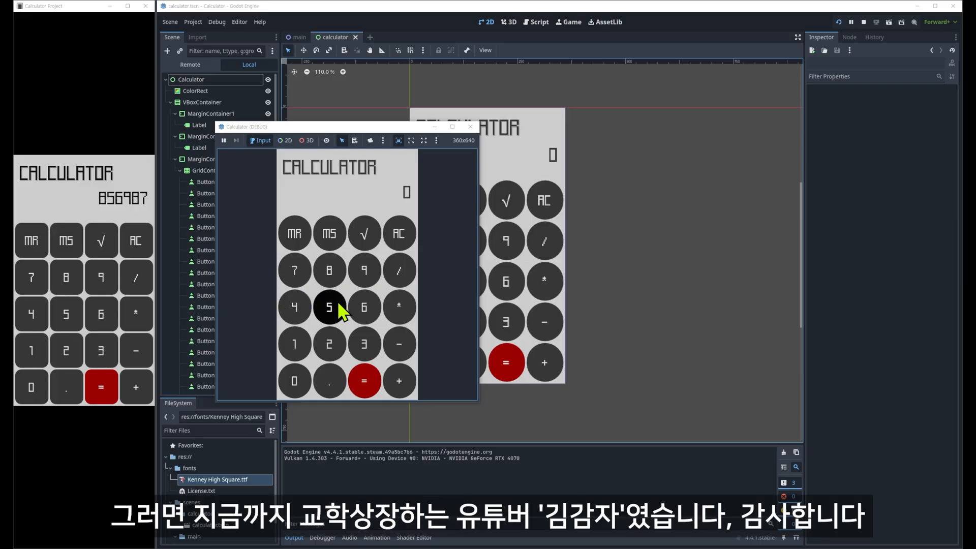
{"action": "left_click", "coordinate": [400, 346]}
{"action": "left_click", "coordinate": [329, 380]}
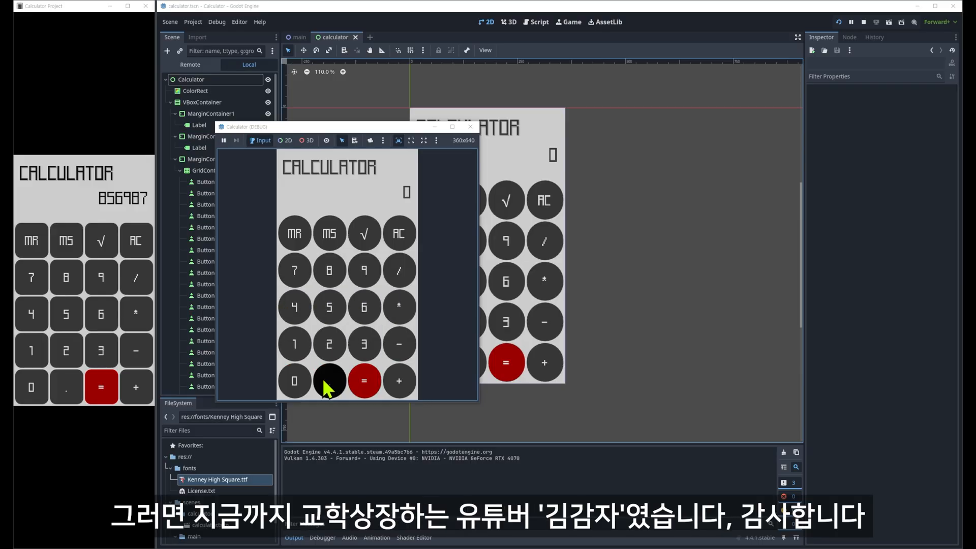